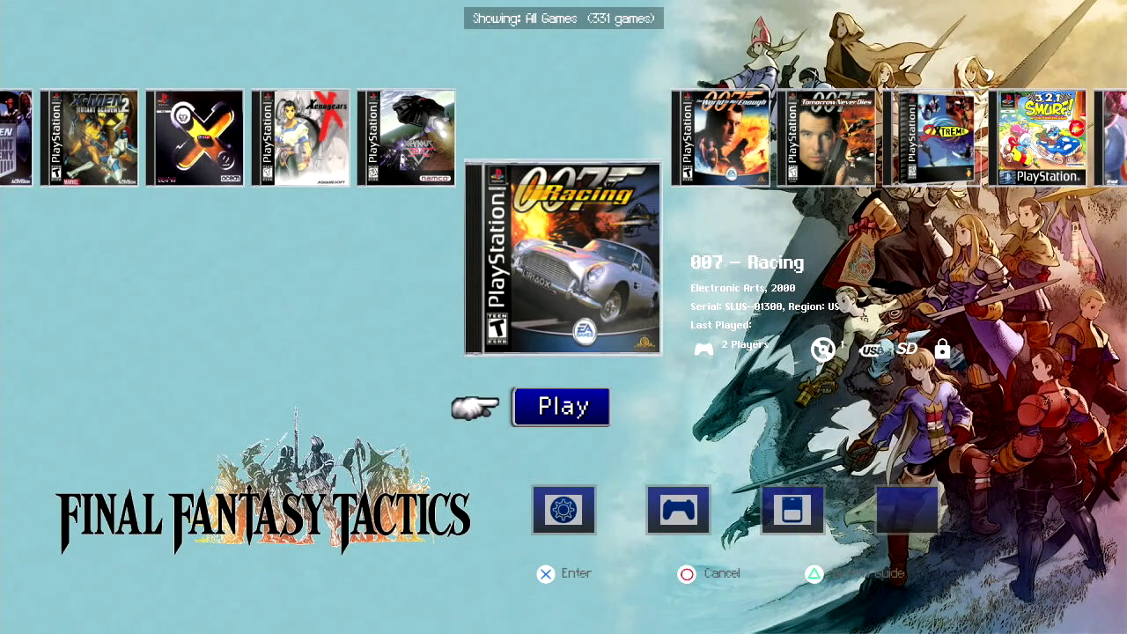
- Browse the neighbouring games in the All Games carousel, back to X2 and forward to 007 - The World Is Not Enough
{"action": "key", "text": "Right"}
{"action": "key", "text": "Left"}
{"action": "key", "text": "Left"}
{"action": "key", "text": "Left"}
{"action": "key", "text": "Left"}
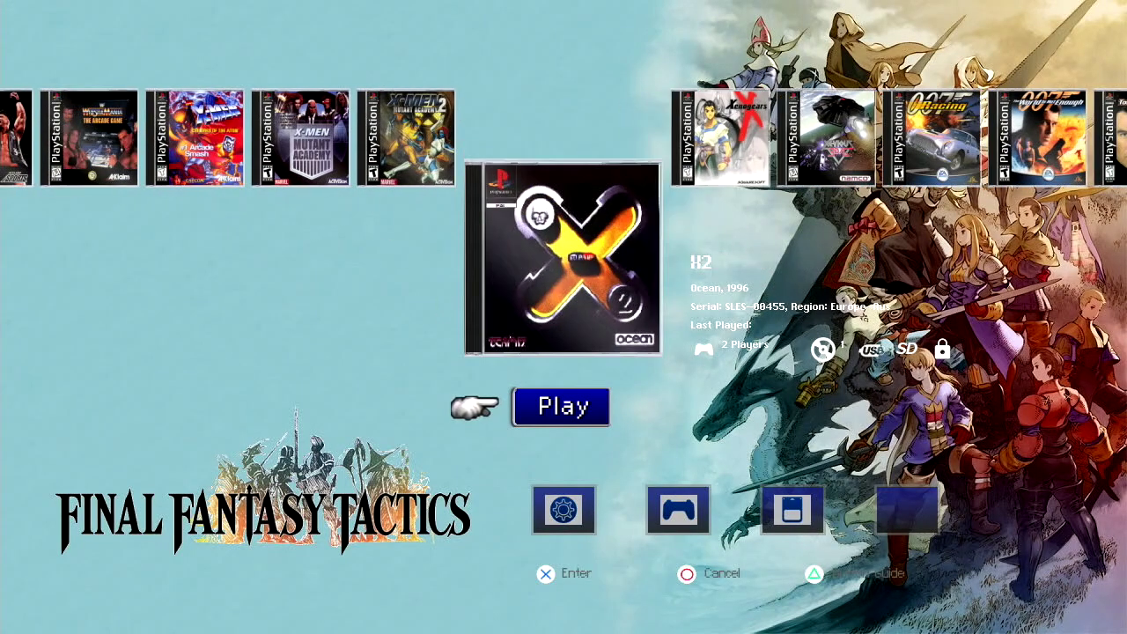
{"action": "key", "text": "Right"}
{"action": "key", "text": "Right"}
{"action": "key", "text": "Right"}
{"action": "key", "text": "Right"}
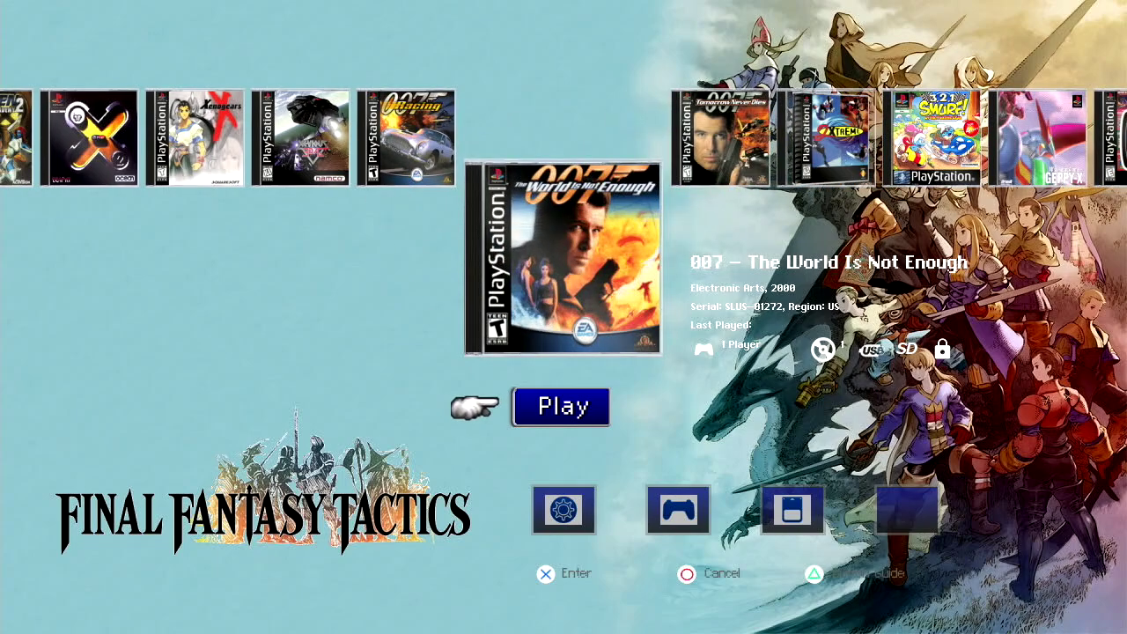
- Leave the game carousel for the main screen and open the AutoBleem configuration options at the theme setting
{"action": "key", "text": "Escape"}
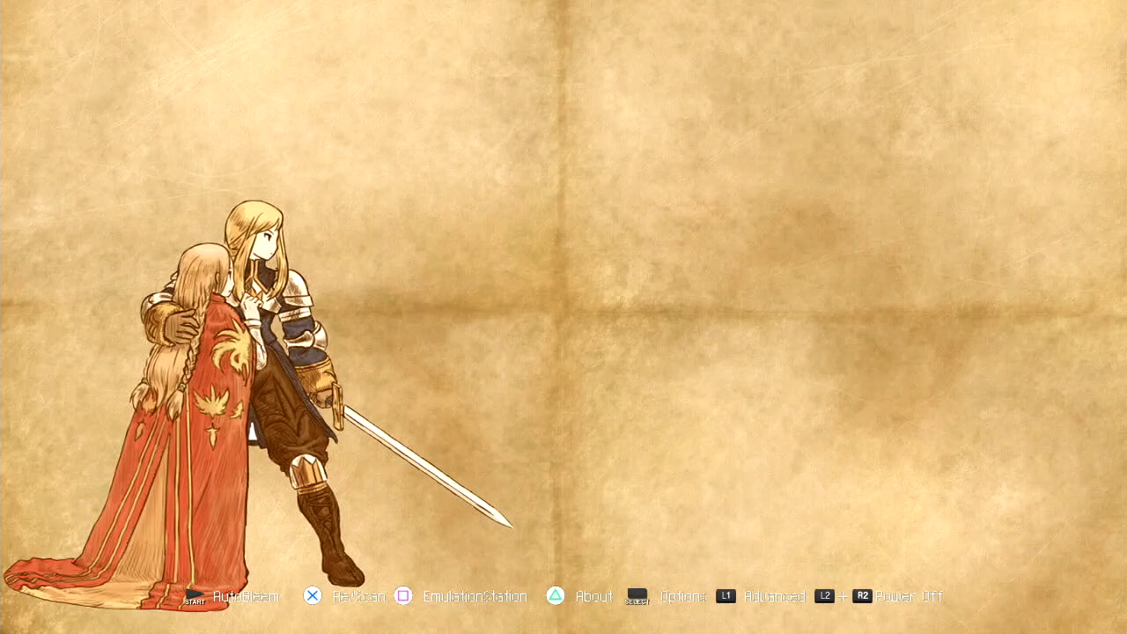
{"action": "key", "text": "Tab"}
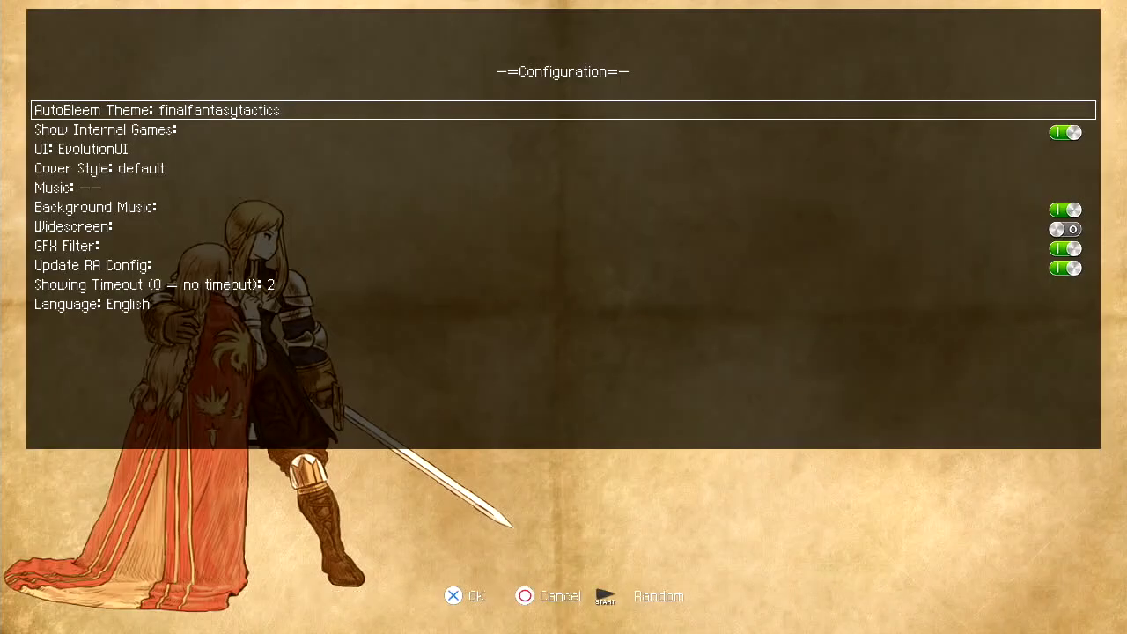
{"action": "key", "text": "Down"}
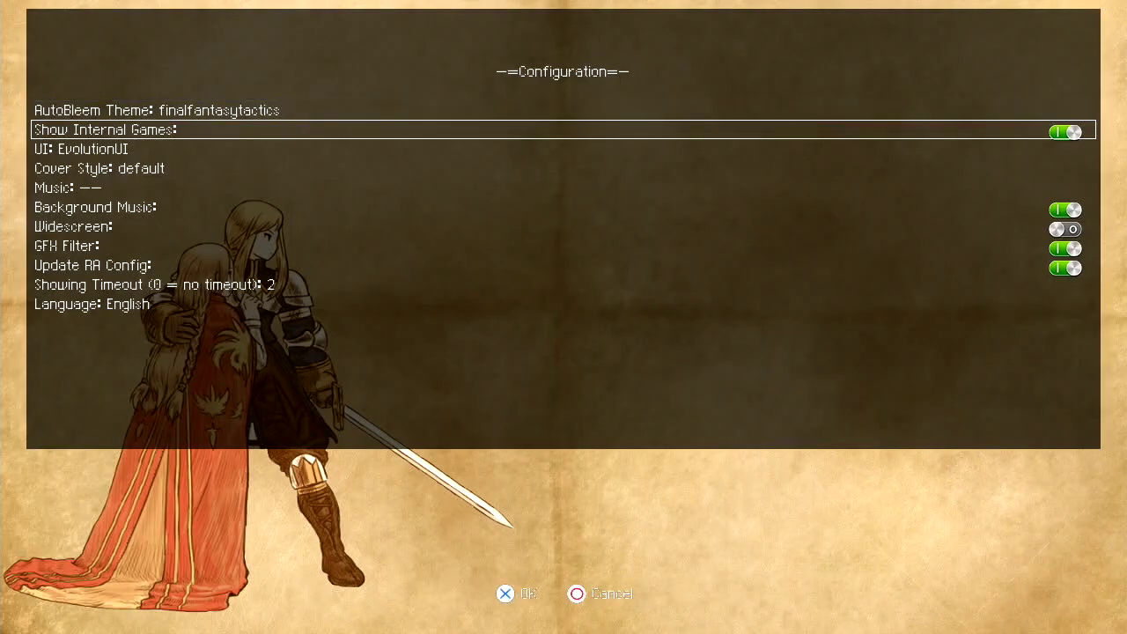
{"action": "key", "text": "Down"}
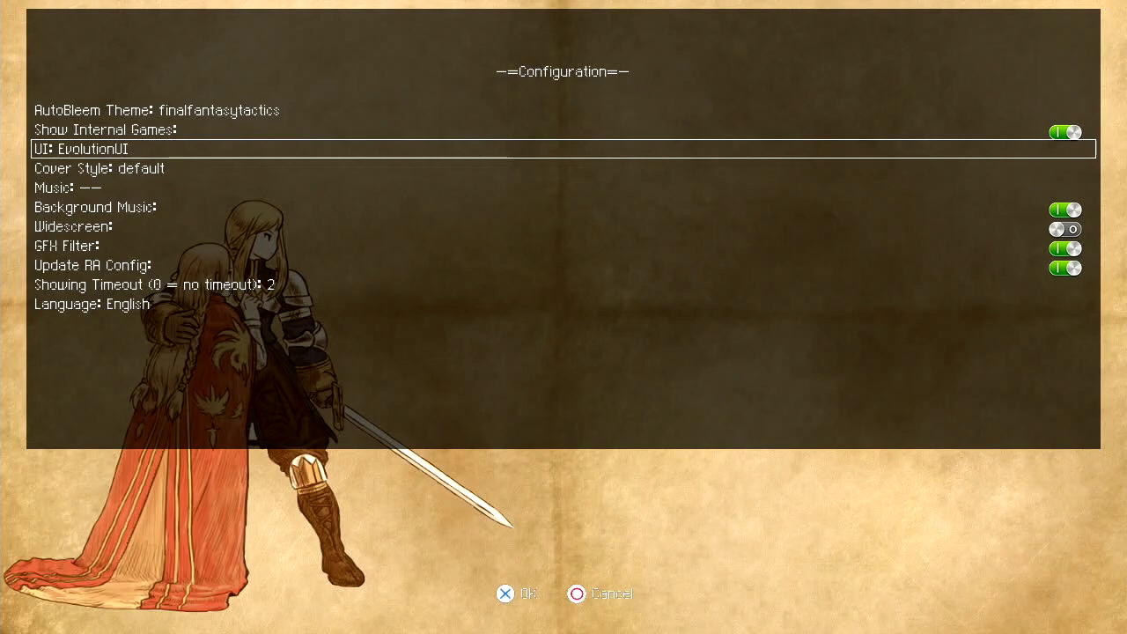
{"action": "key", "text": "Up"}
{"action": "key", "text": "Up"}
- Preview the available AutoBleem themes one after another, from fony through to xenogears
{"action": "key", "text": "Right"}
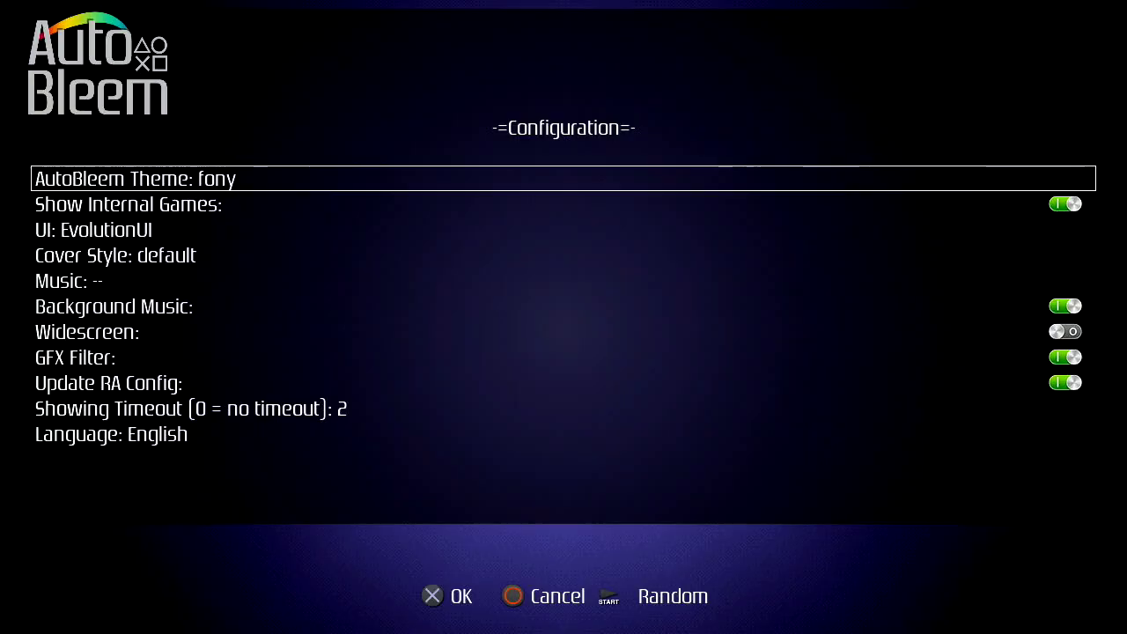
{"action": "key", "text": "Right"}
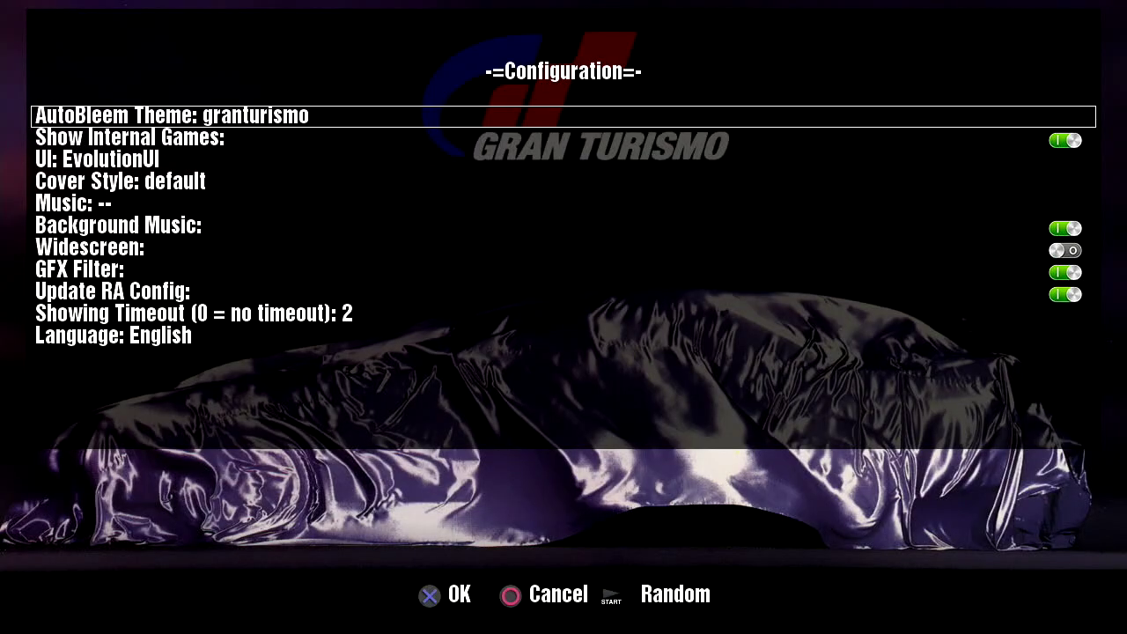
{"action": "key", "text": "Right"}
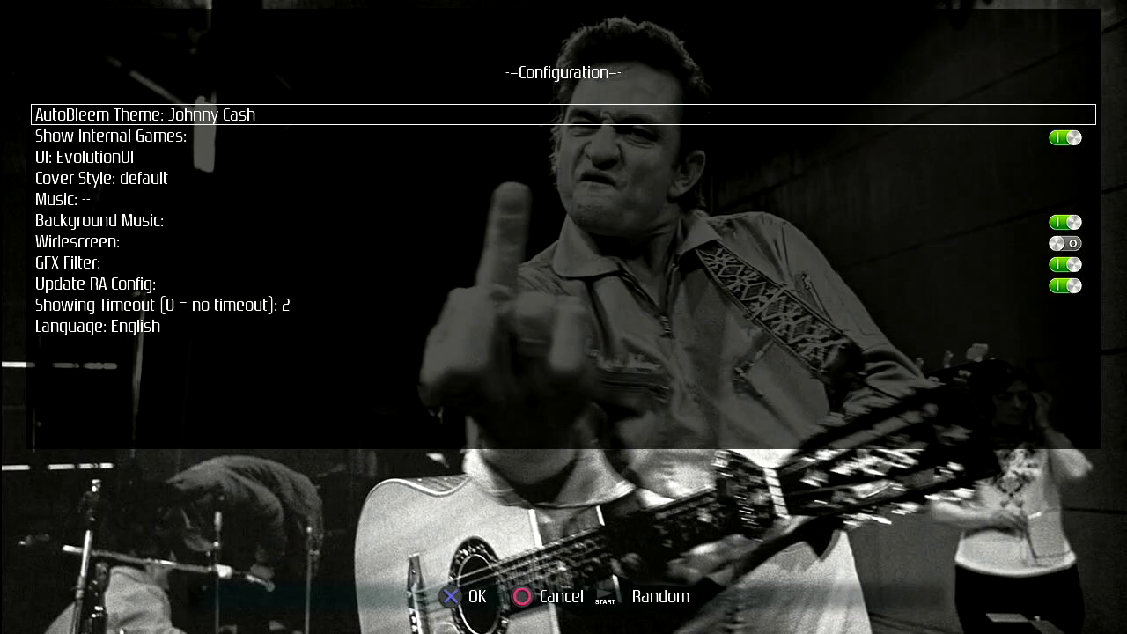
{"action": "key", "text": "Right"}
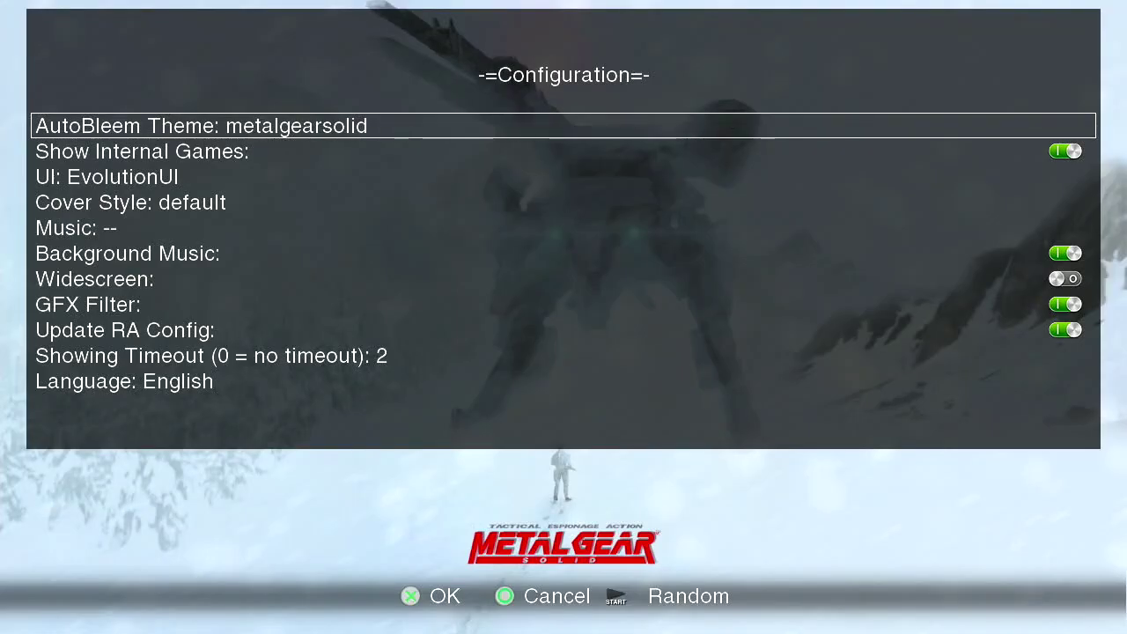
{"action": "key", "text": "Right"}
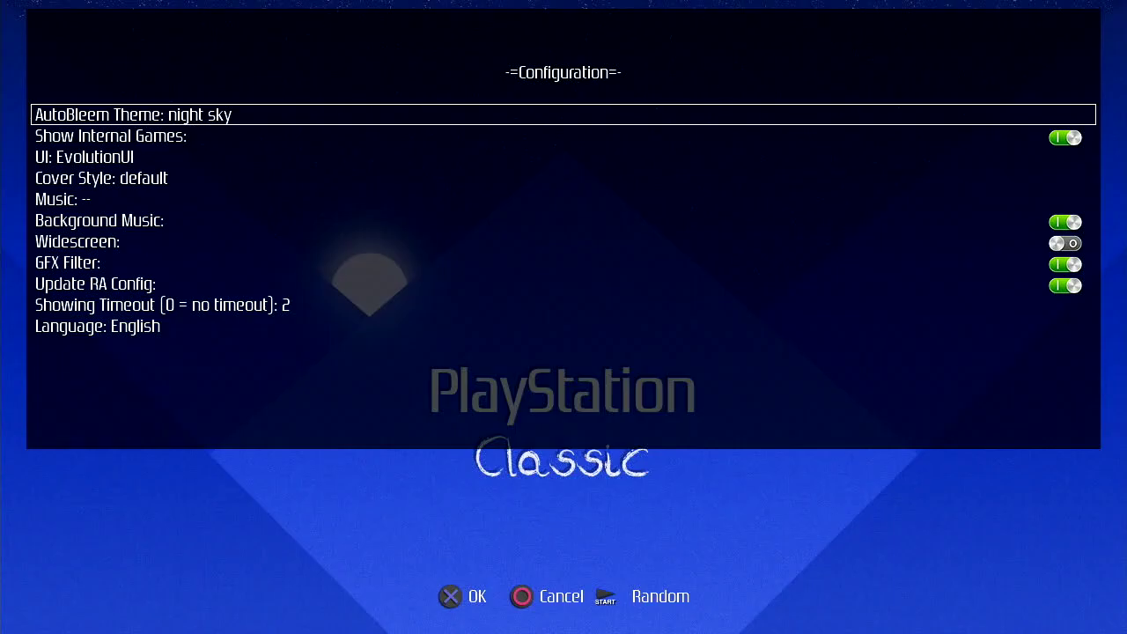
{"action": "key", "text": "Right"}
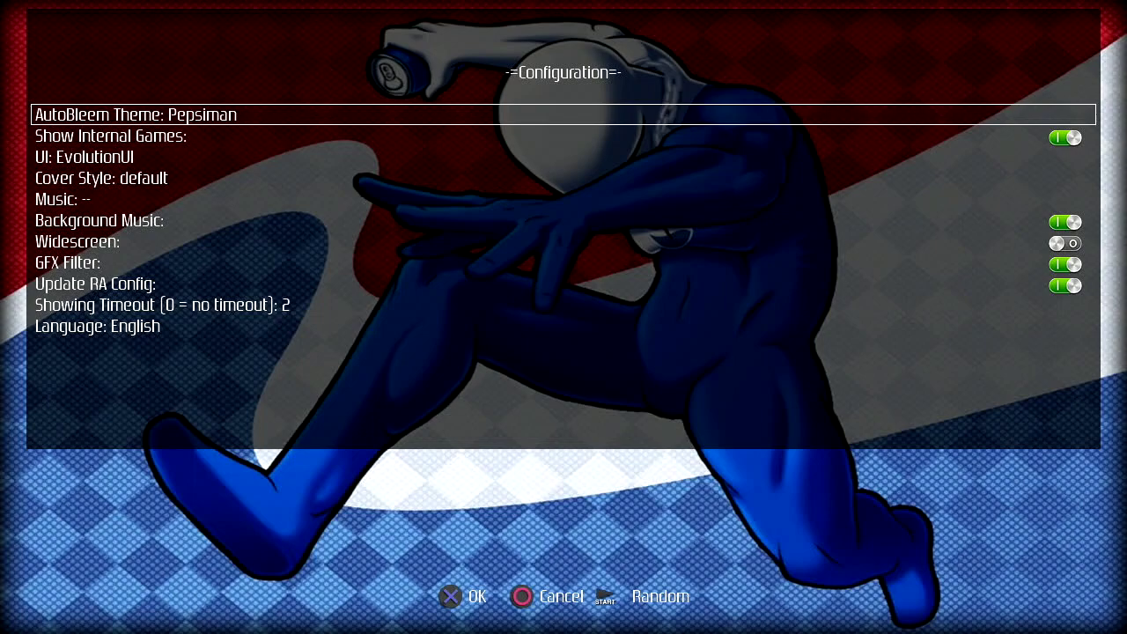
{"action": "key", "text": "Right"}
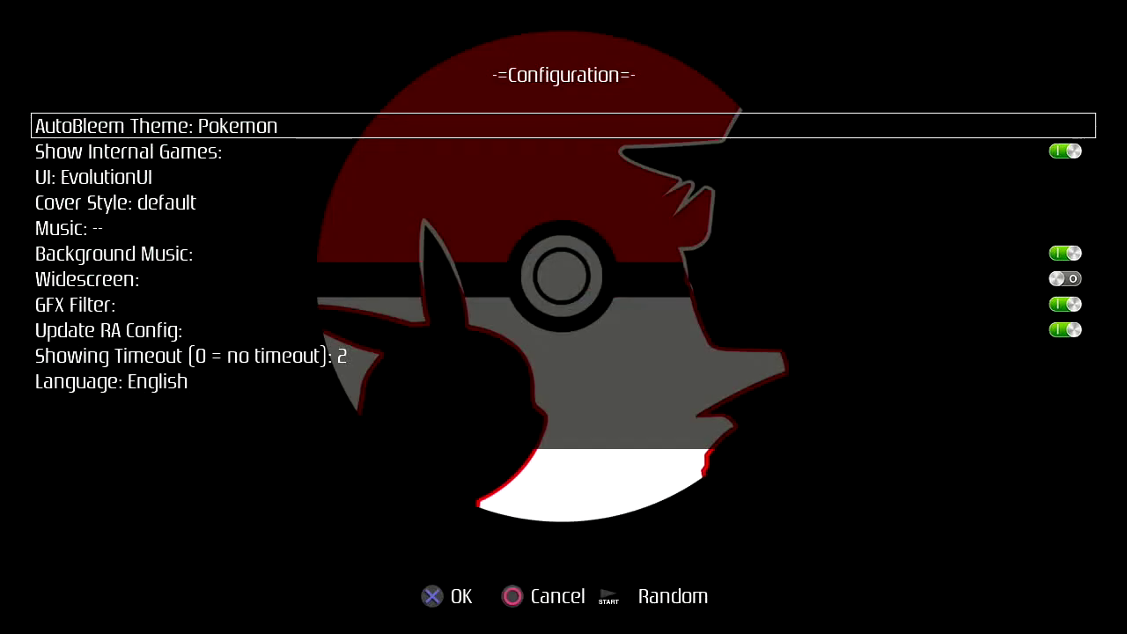
{"action": "key", "text": "Right"}
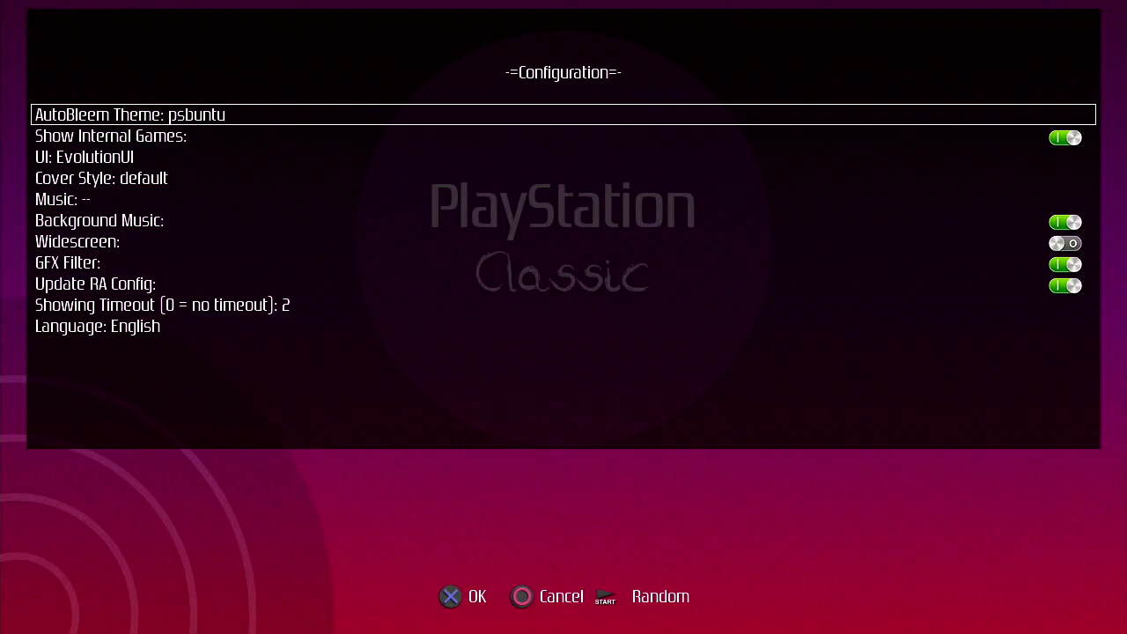
{"action": "key", "text": "Right"}
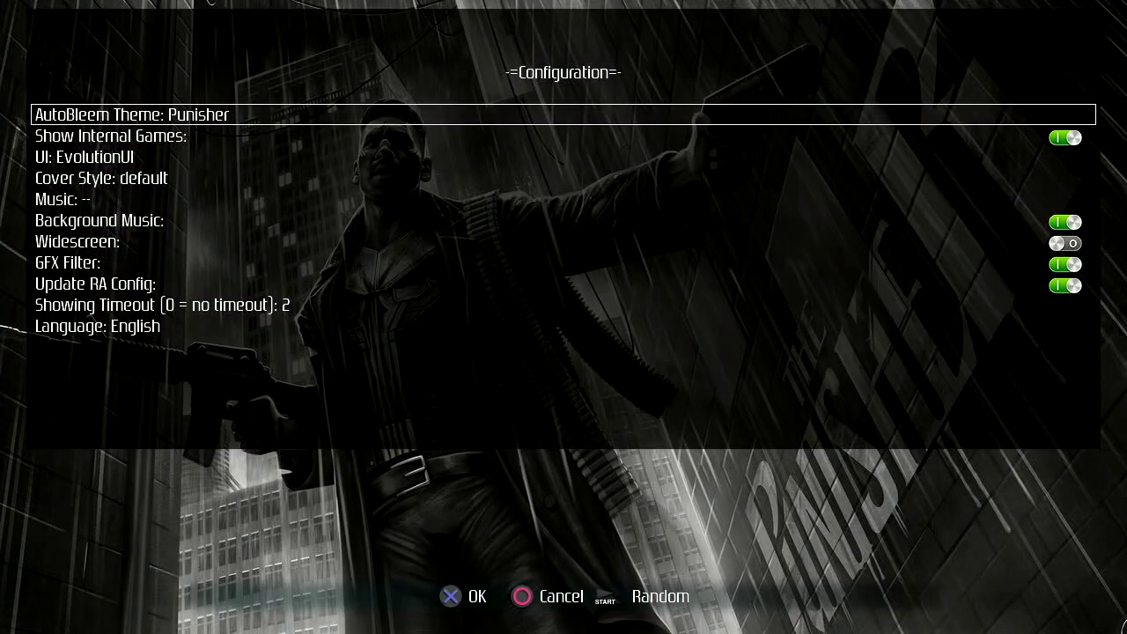
{"action": "key", "text": "Right"}
{"action": "key", "text": "Right"}
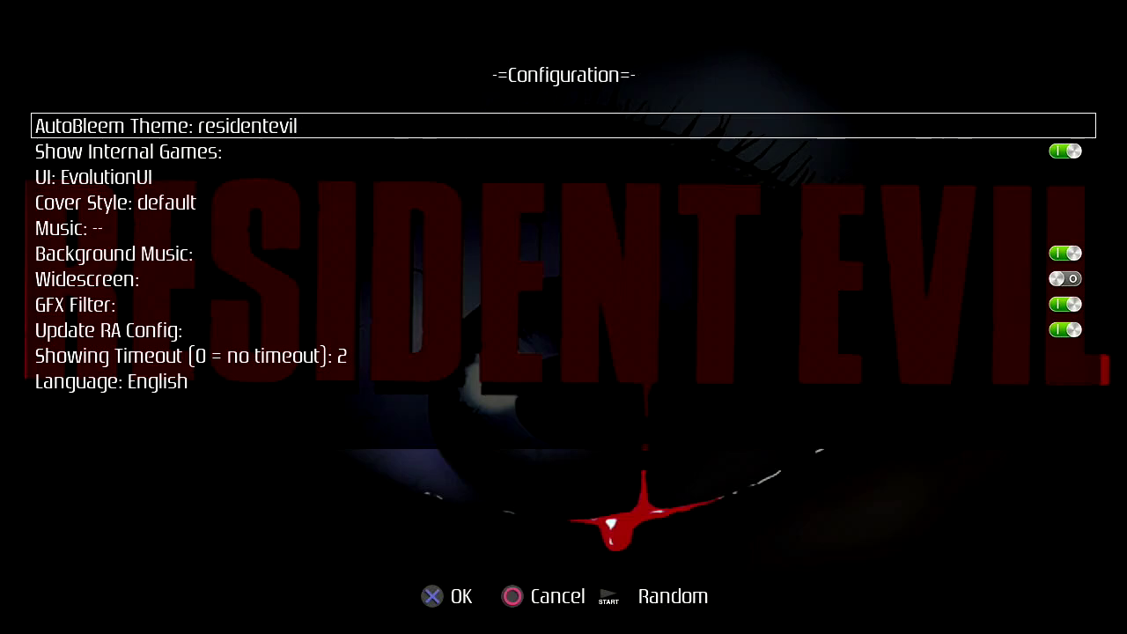
{"action": "key", "text": "Right"}
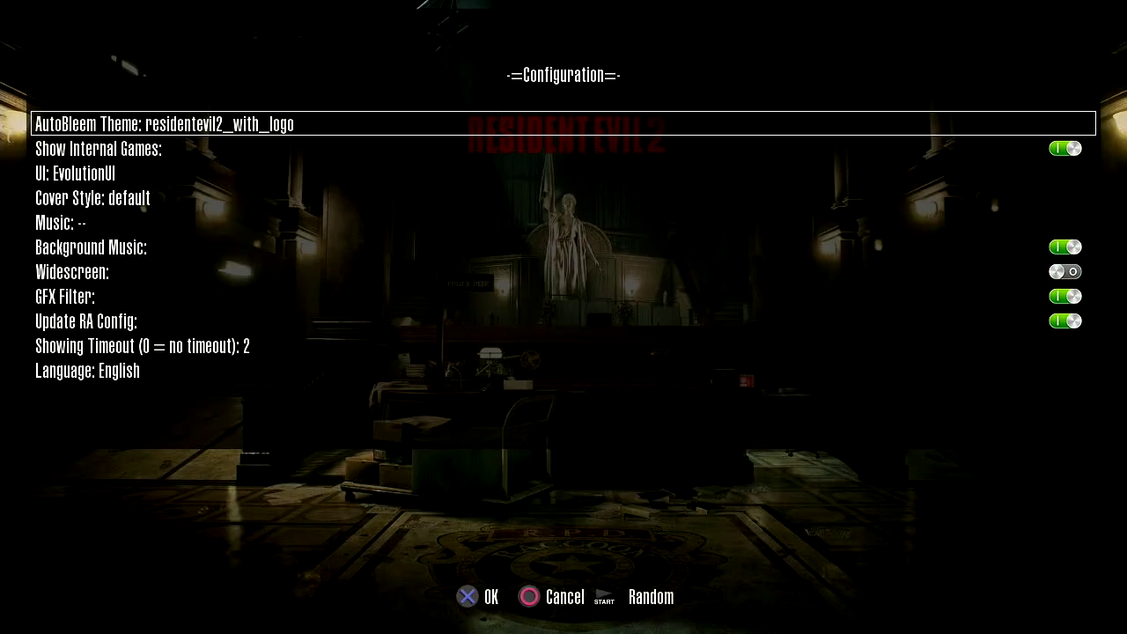
{"action": "key", "text": "Right"}
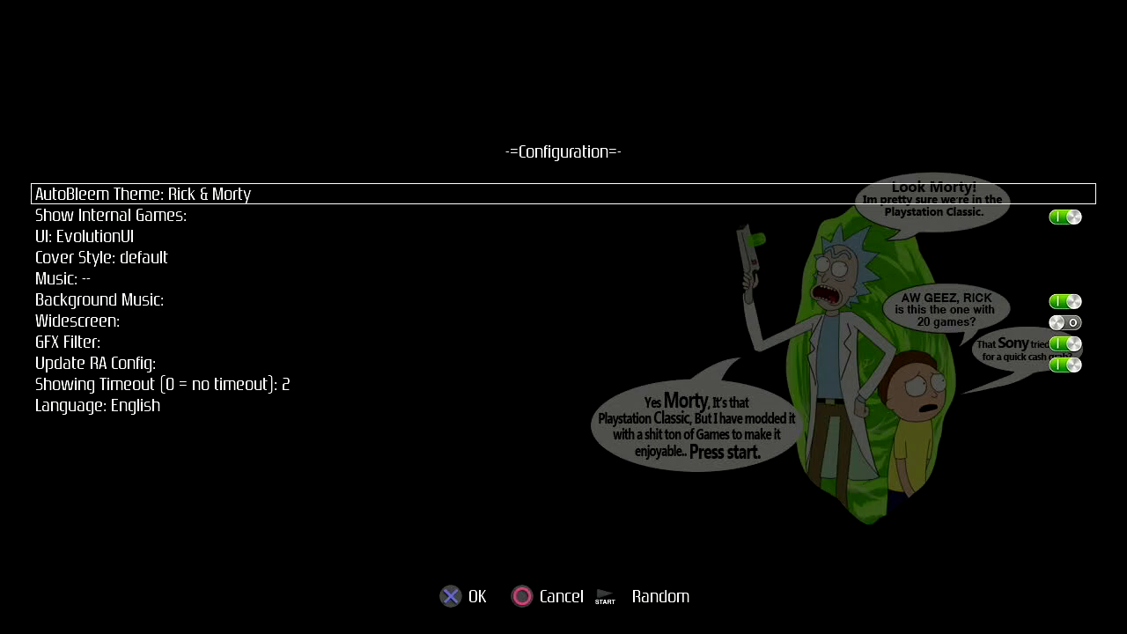
{"action": "key", "text": "Right"}
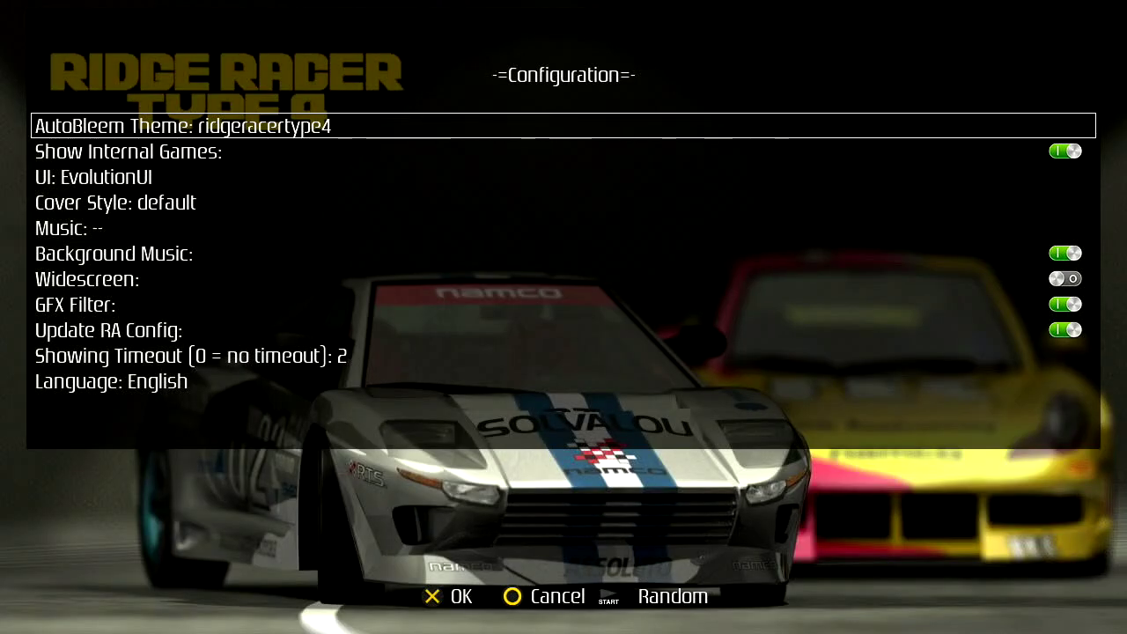
{"action": "key", "text": "Right"}
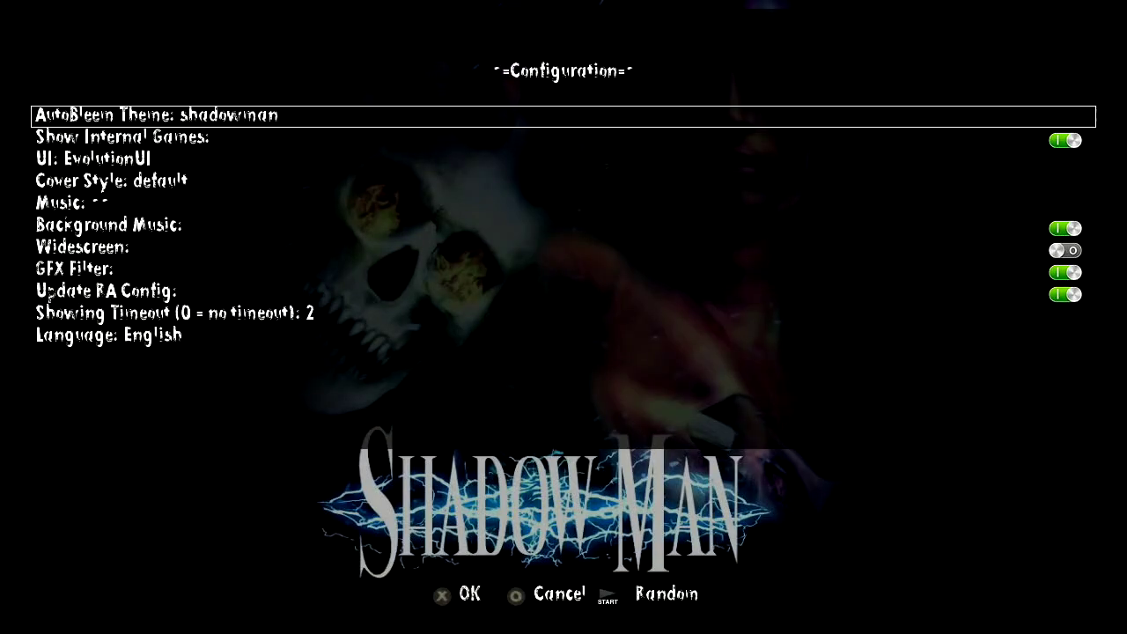
{"action": "key", "text": "Right"}
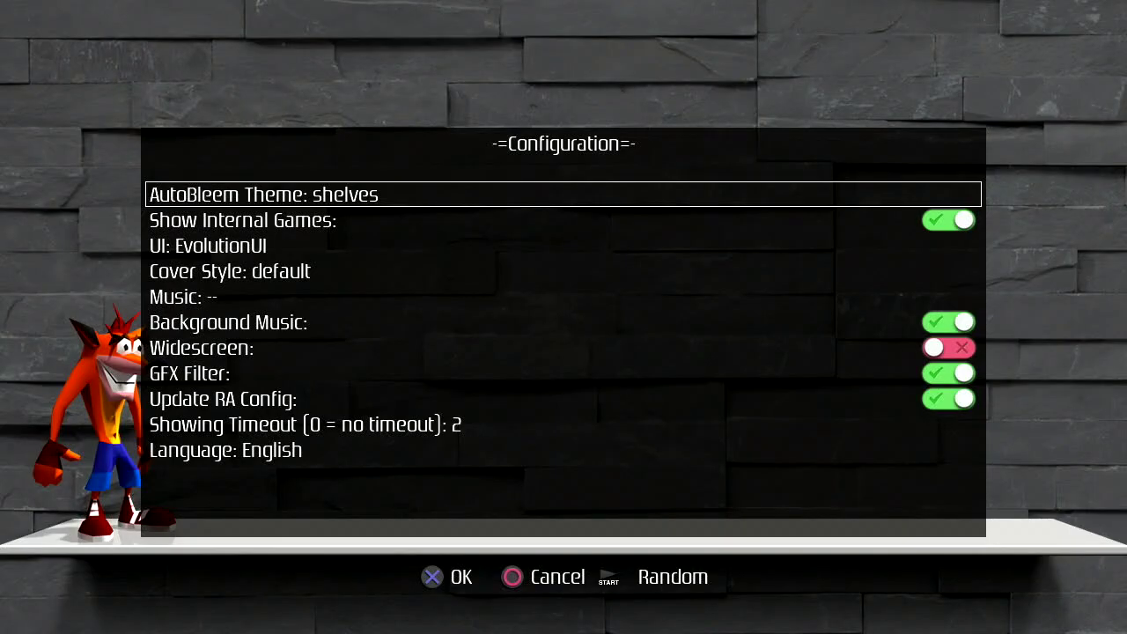
{"action": "key", "text": "Right"}
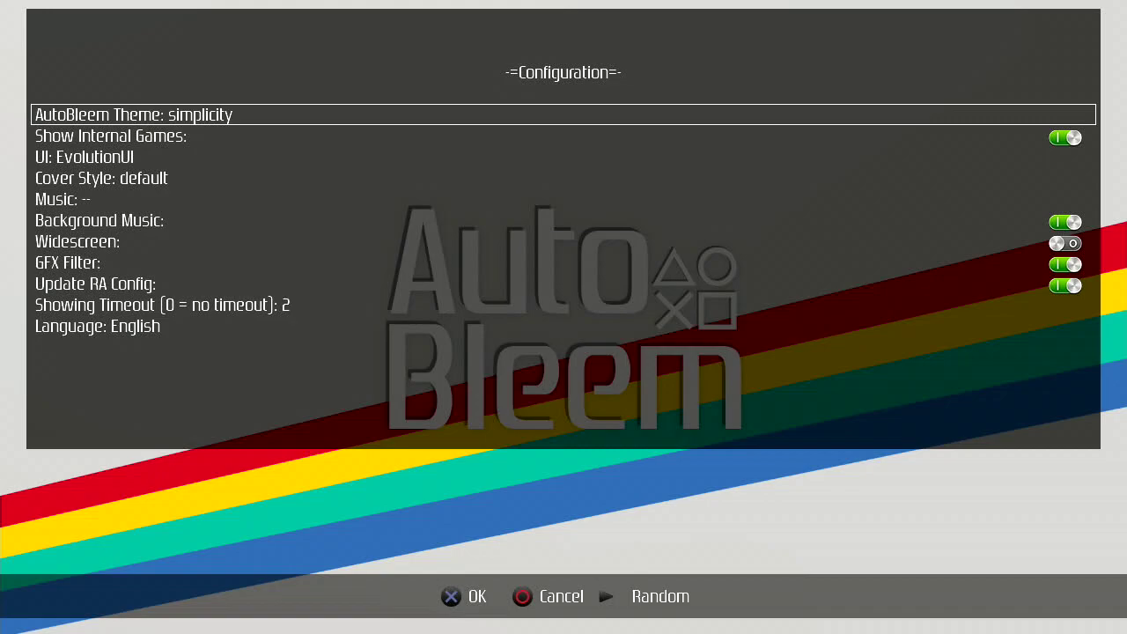
{"action": "key", "text": "Right"}
{"action": "key", "text": "Right"}
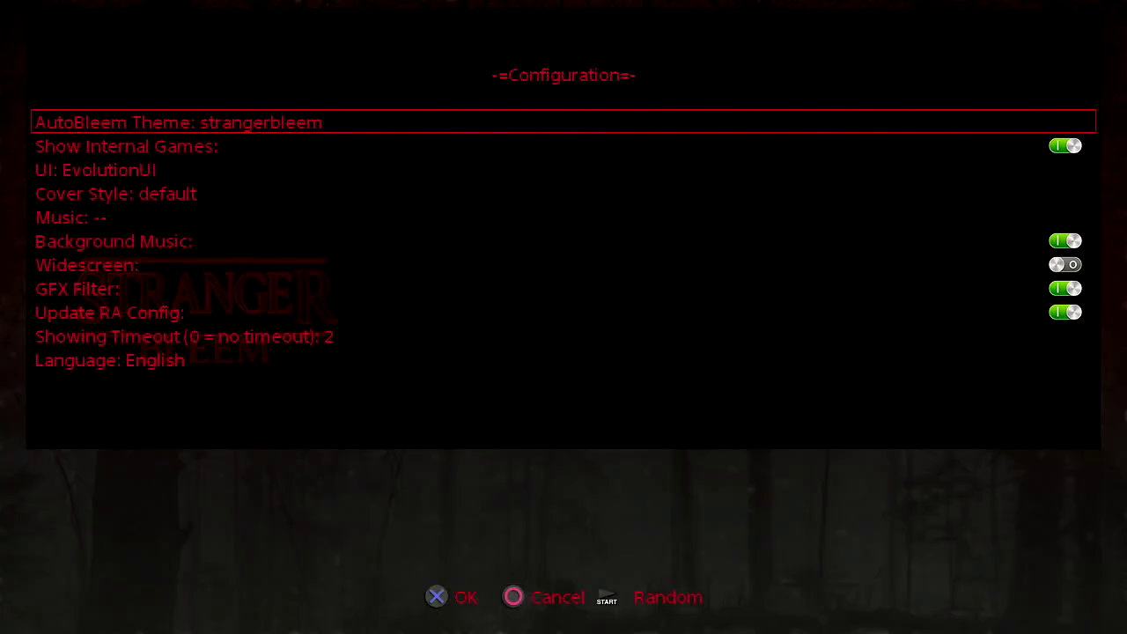
{"action": "key", "text": "Right"}
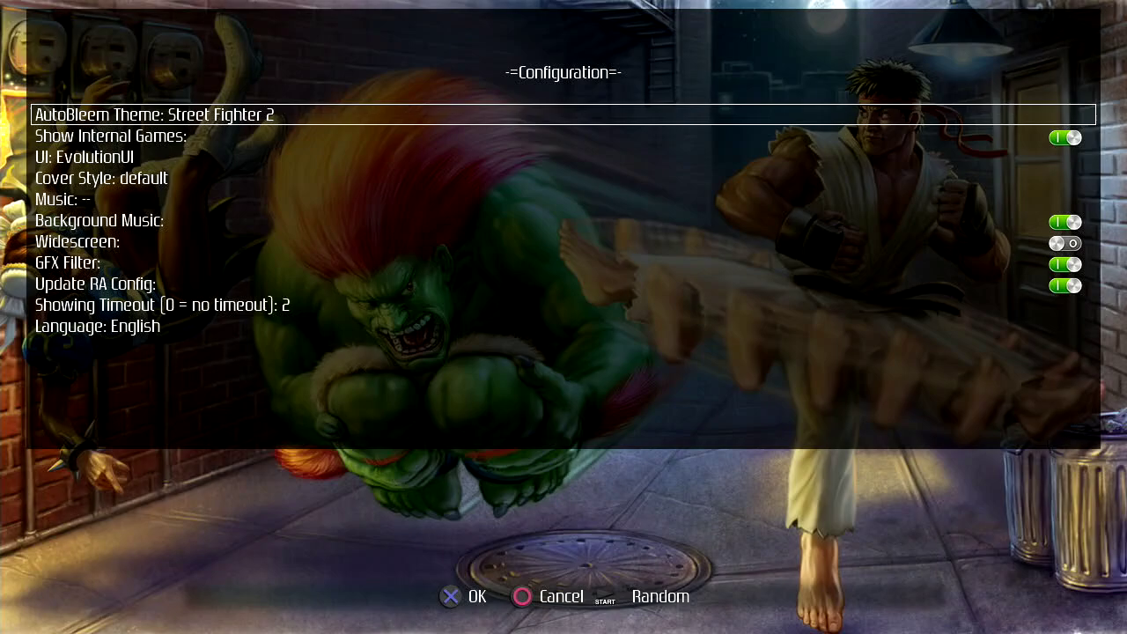
{"action": "key", "text": "Right"}
{"action": "key", "text": "Right"}
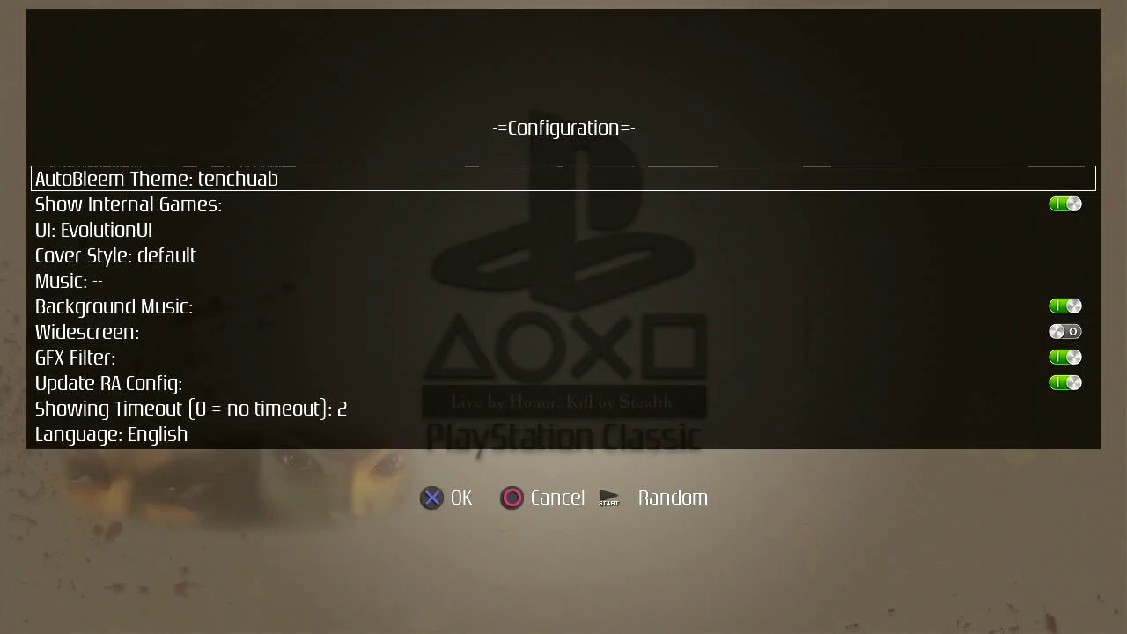
{"action": "key", "text": "Right"}
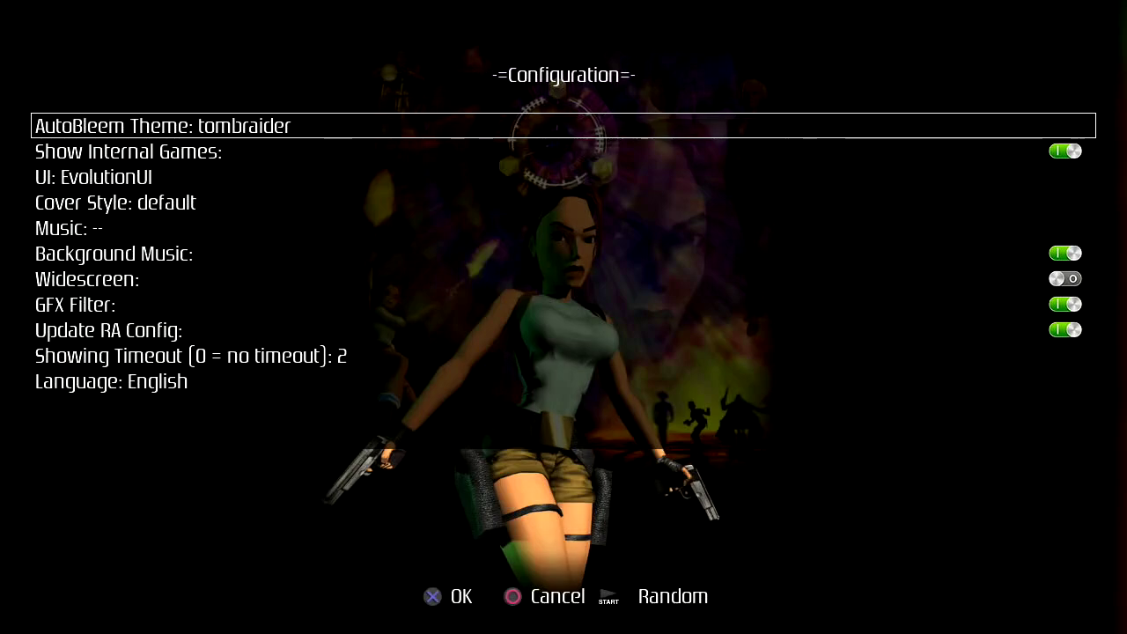
{"action": "key", "text": "Right"}
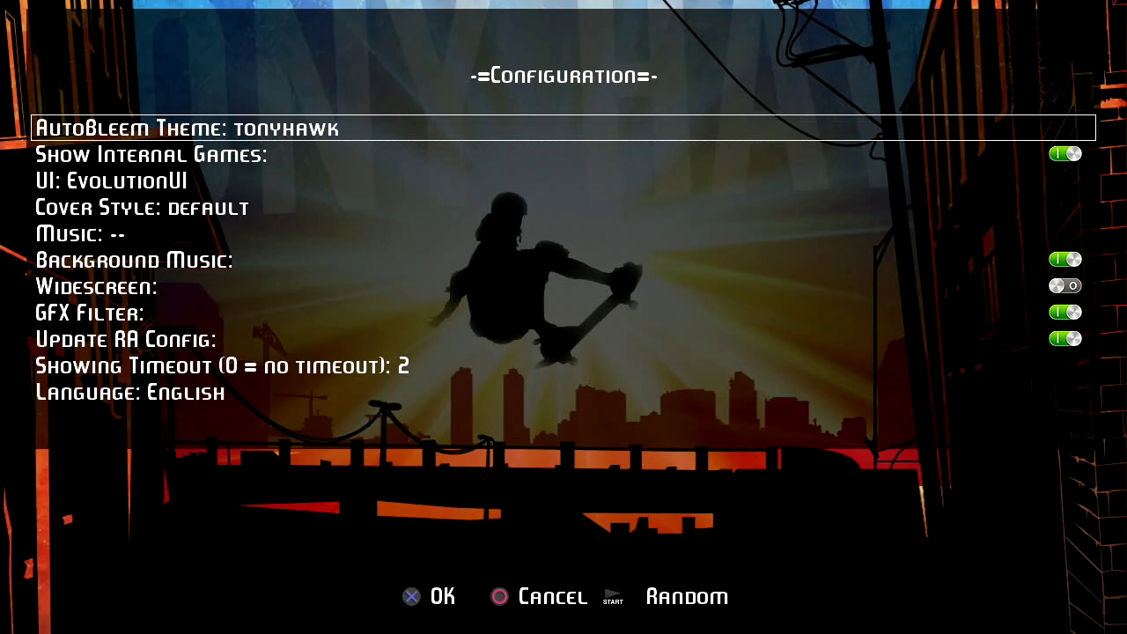
{"action": "key", "text": "Right"}
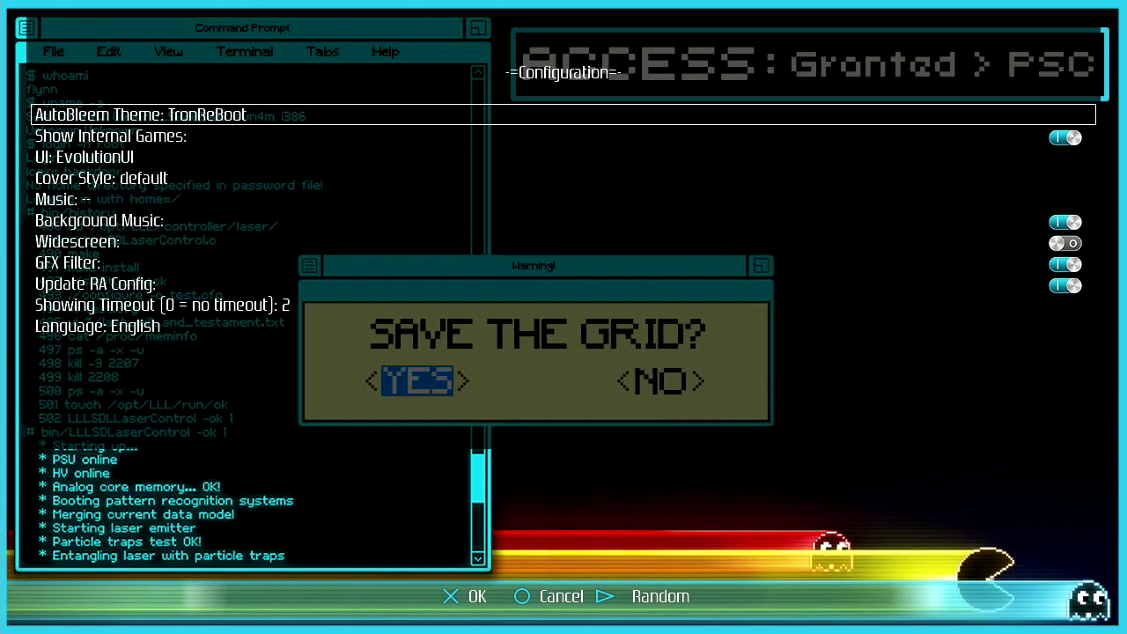
{"action": "key", "text": "Right"}
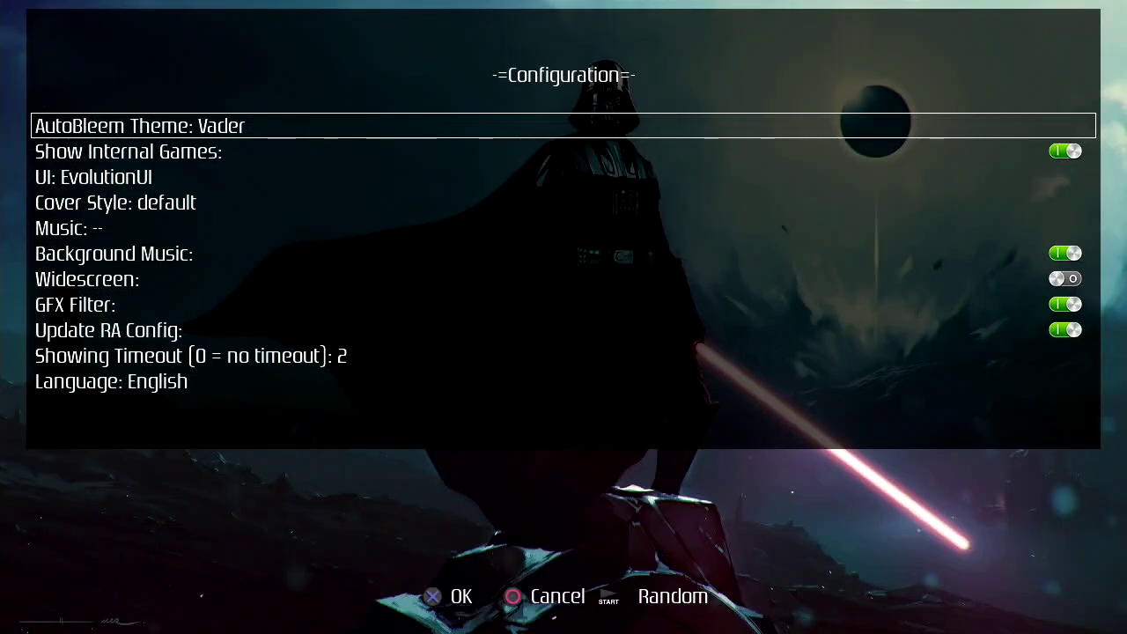
{"action": "key", "text": "Right"}
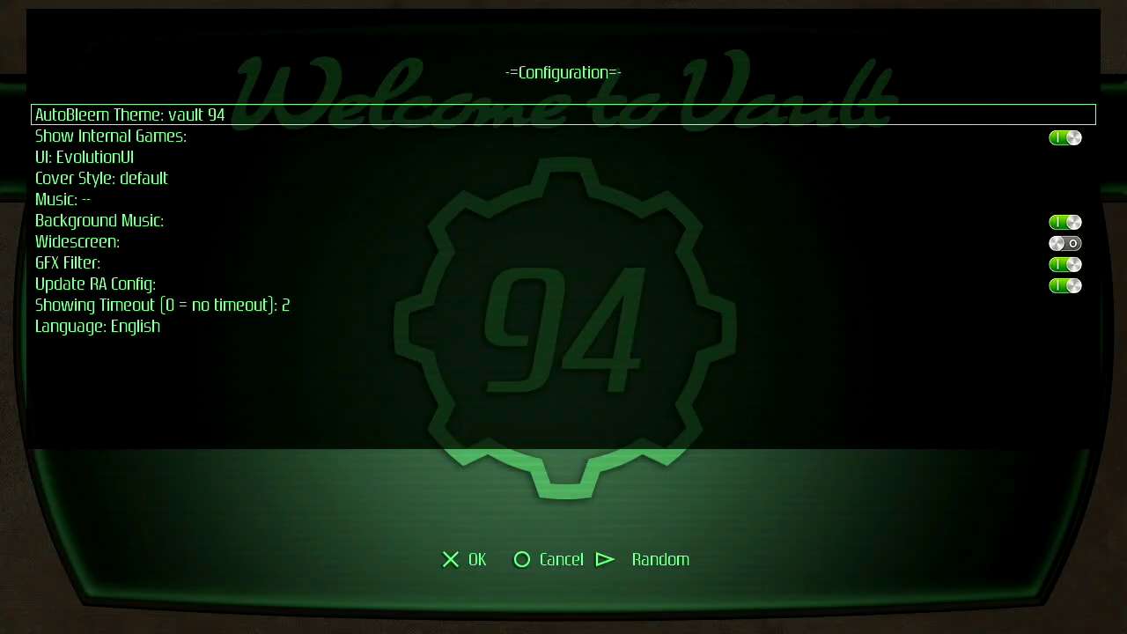
{"action": "key", "text": "Right"}
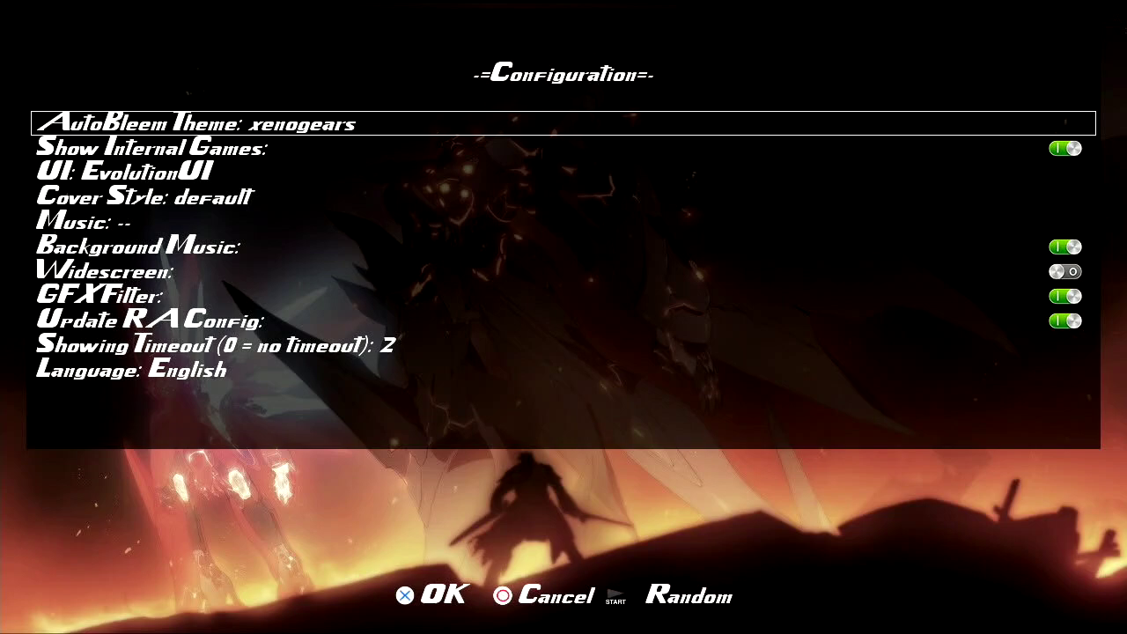
- Go back through the AutoBleem themes from xenogears to shelves and apply the shelves theme
{"action": "key", "text": "Left"}
{"action": "key", "text": "Left"}
{"action": "key", "text": "Left"}
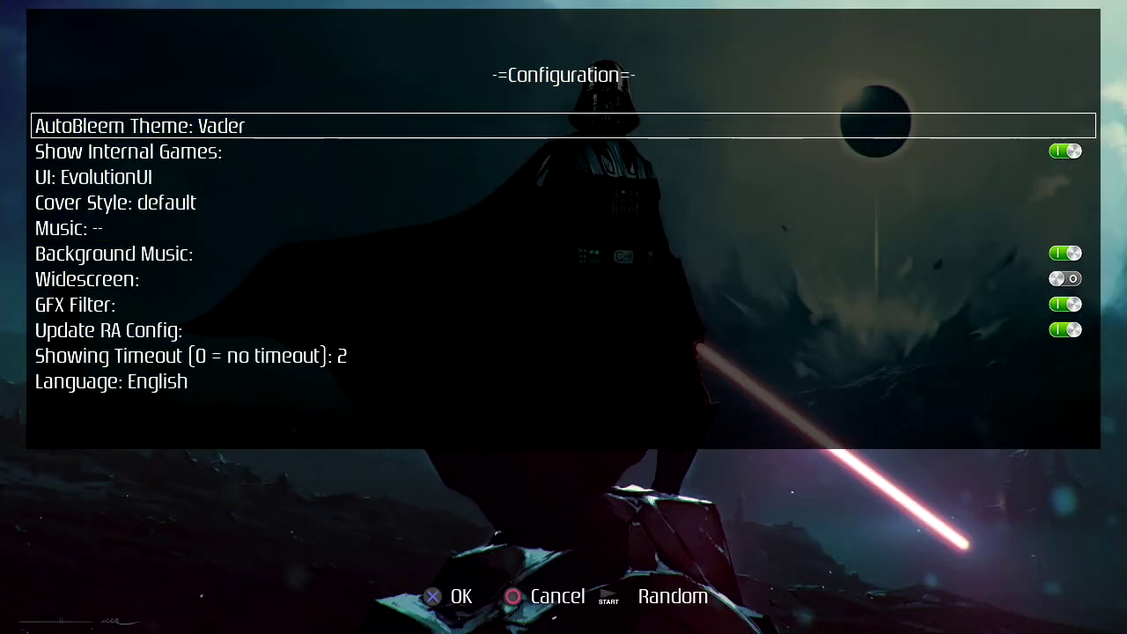
{"action": "key", "text": "Left"}
{"action": "key", "text": "Left"}
{"action": "key", "text": "Left"}
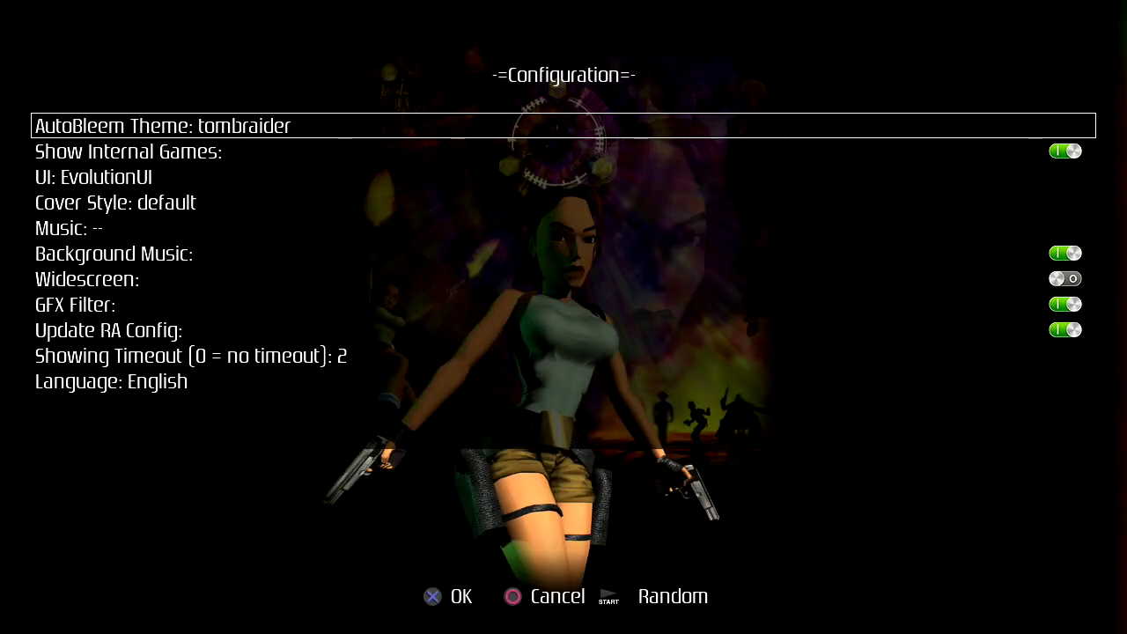
{"action": "key", "text": "Left"}
{"action": "key", "text": "Left"}
{"action": "key", "text": "Left"}
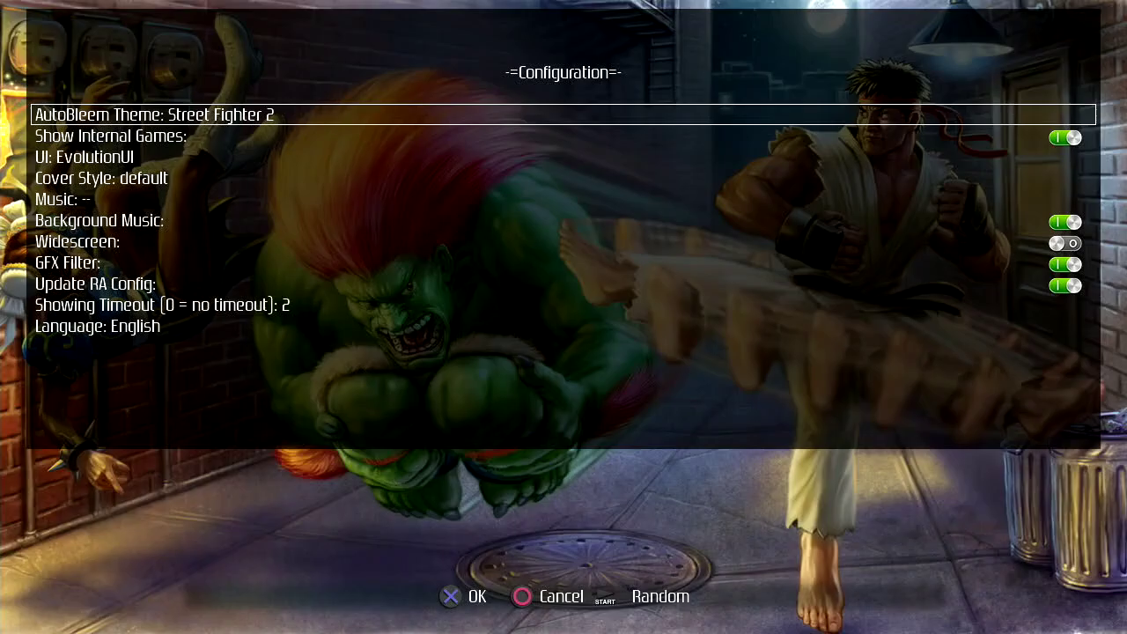
{"action": "key", "text": "Left"}
{"action": "key", "text": "Left"}
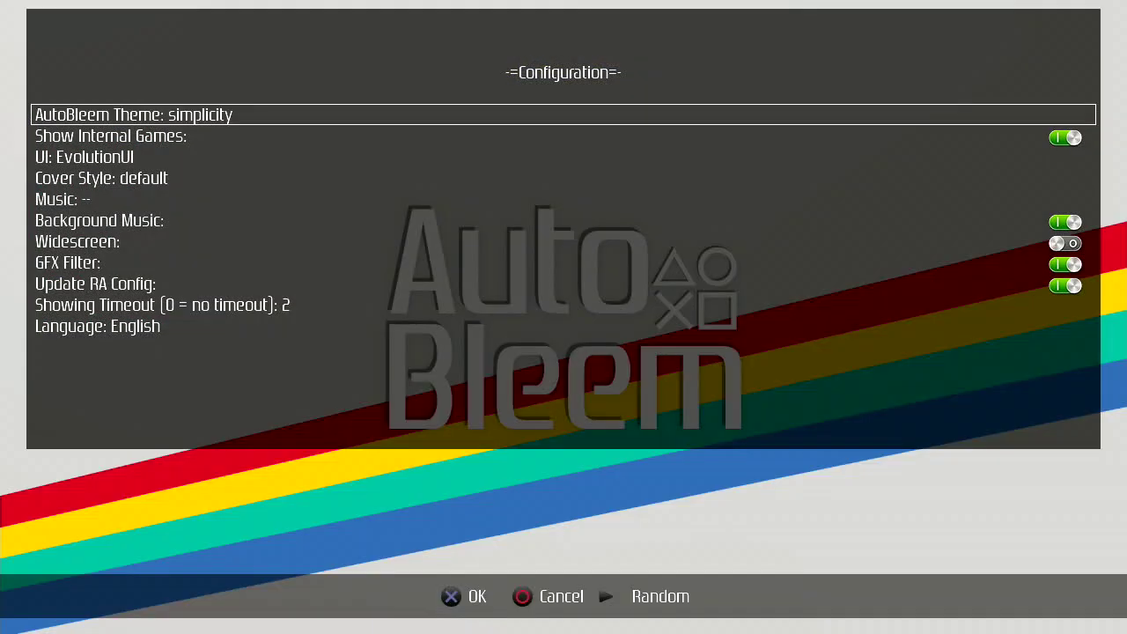
{"action": "key", "text": "Left"}
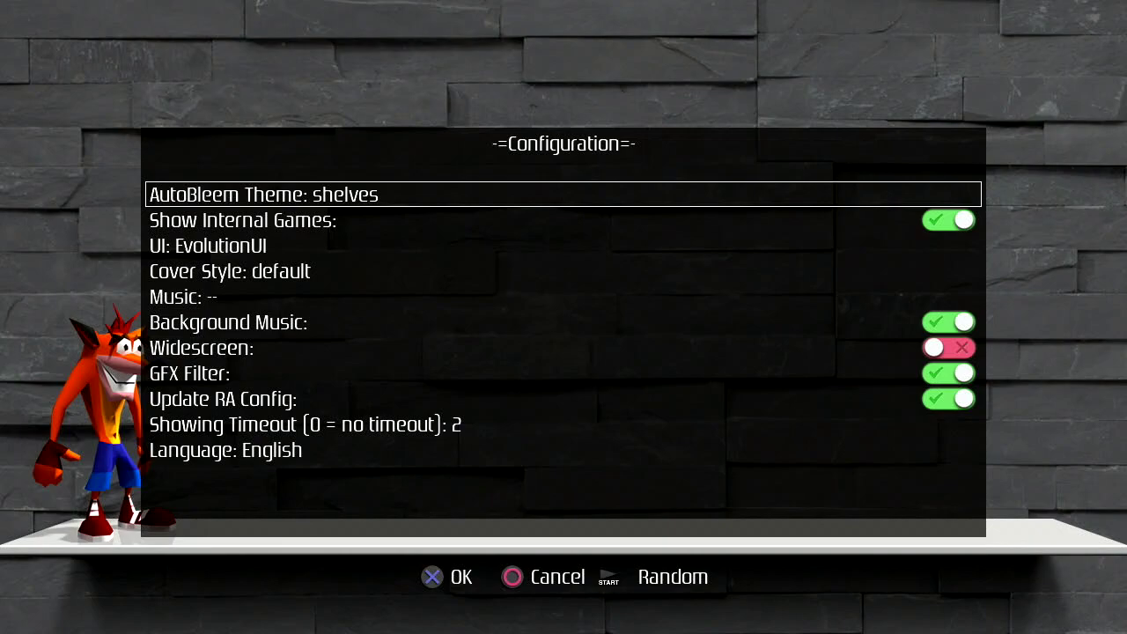
{"action": "key", "text": "Return"}
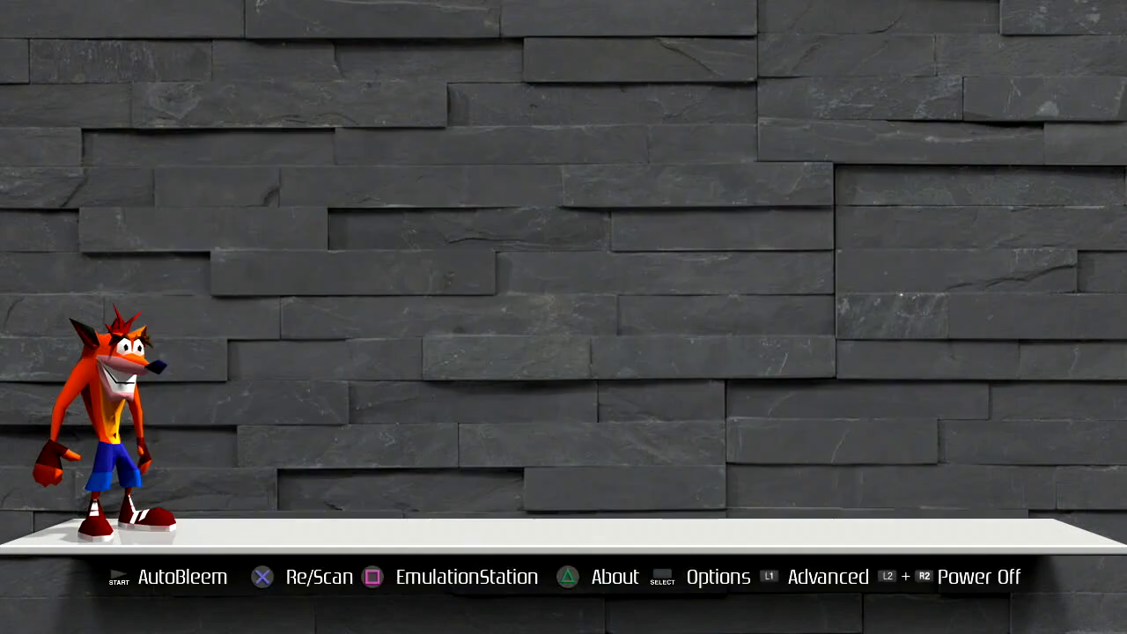
- Open the AutoBleem game carousel and browse All Games forward from 007 - Racing to Alien Trilogy
{"action": "key", "text": "Return"}
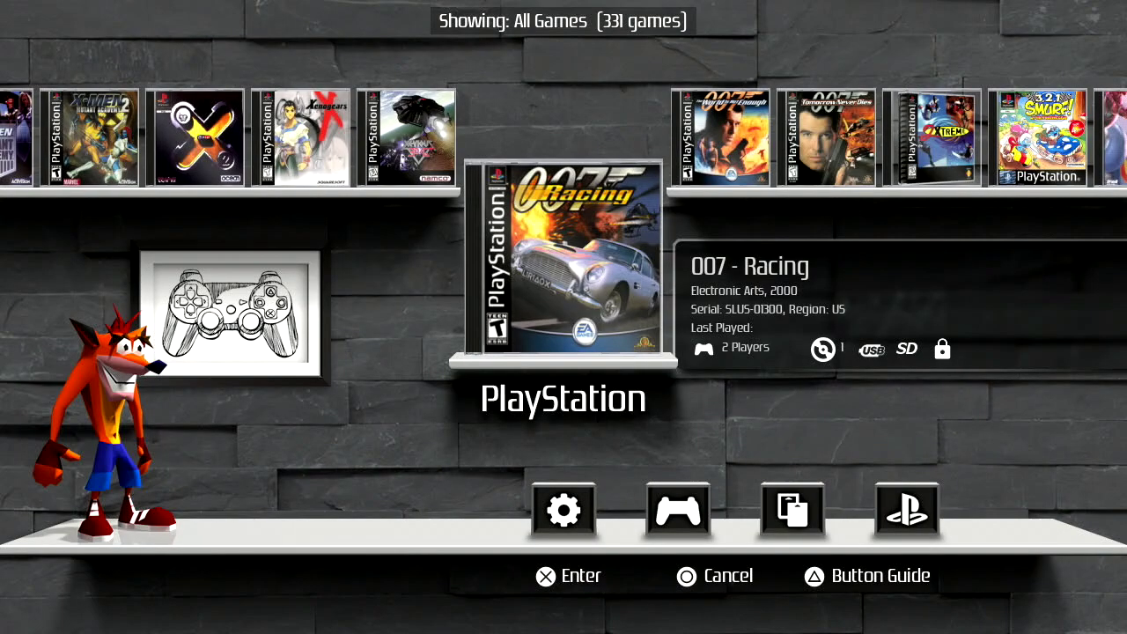
{"action": "key", "text": "Right"}
{"action": "key", "text": "Right"}
{"action": "key", "text": "Right"}
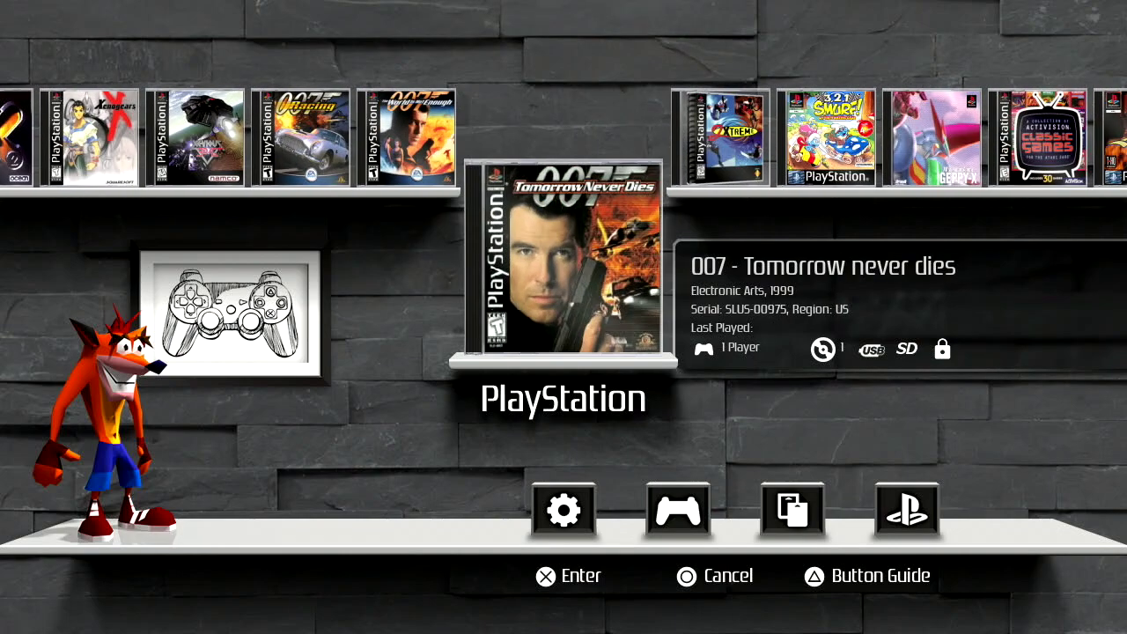
{"action": "key", "text": "Right"}
{"action": "key", "text": "Right"}
{"action": "key", "text": "Right"}
{"action": "key", "text": "Right"}
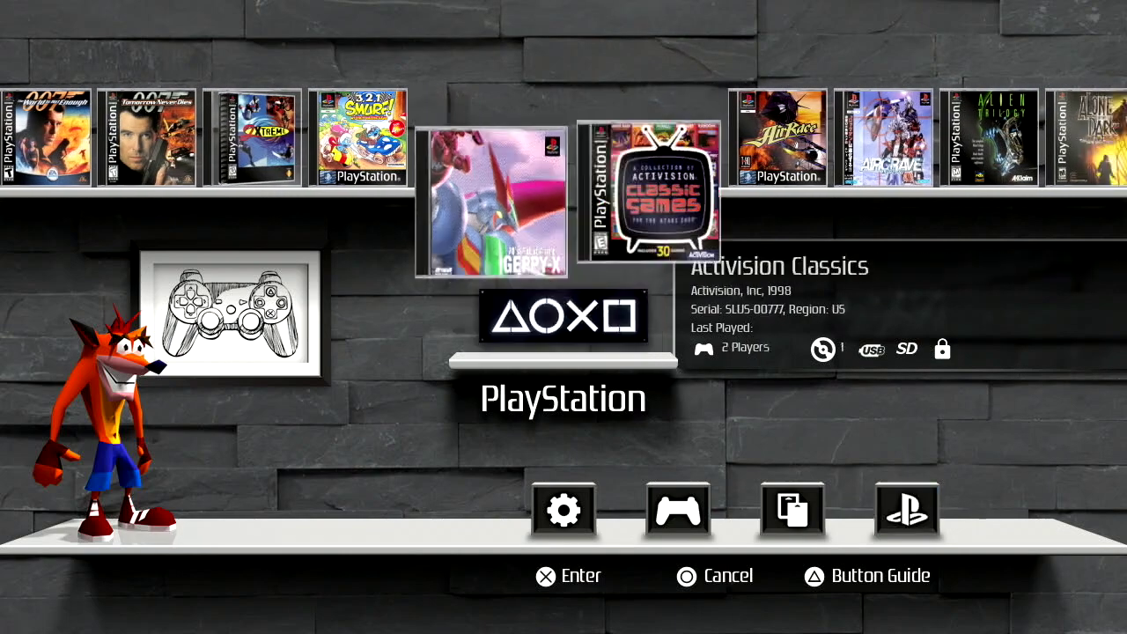
{"action": "key", "text": "Right"}
{"action": "key", "text": "Right"}
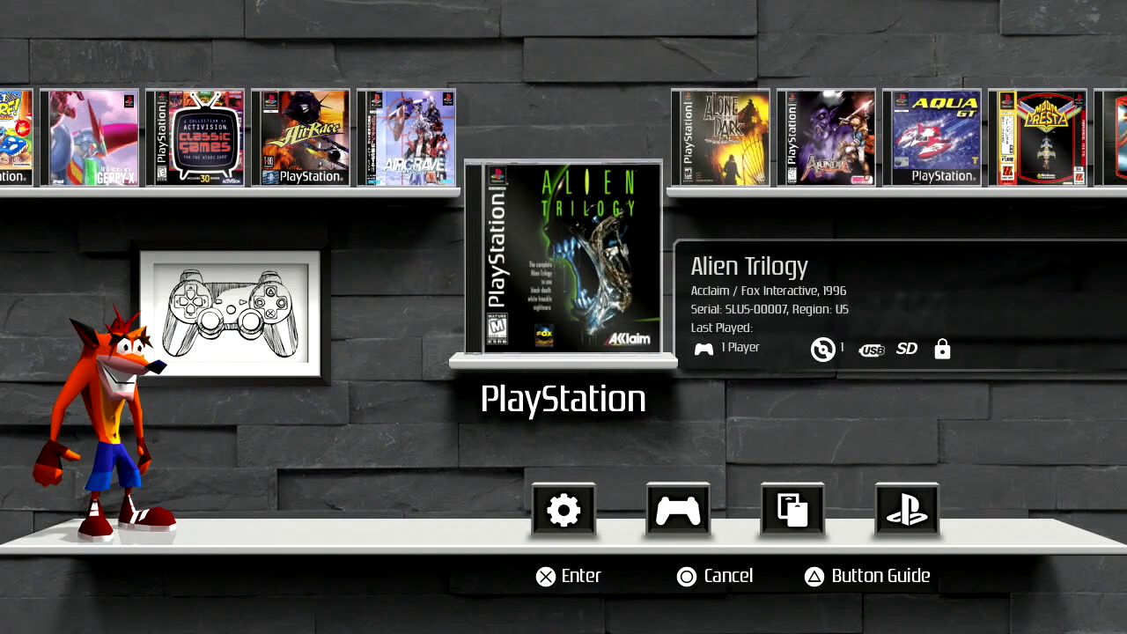
- Switch the carousel past the Retroarch Atari - 2600 set to the Apps set, ending at Doom (CrispyDoom)
{"action": "key", "text": "Down"}
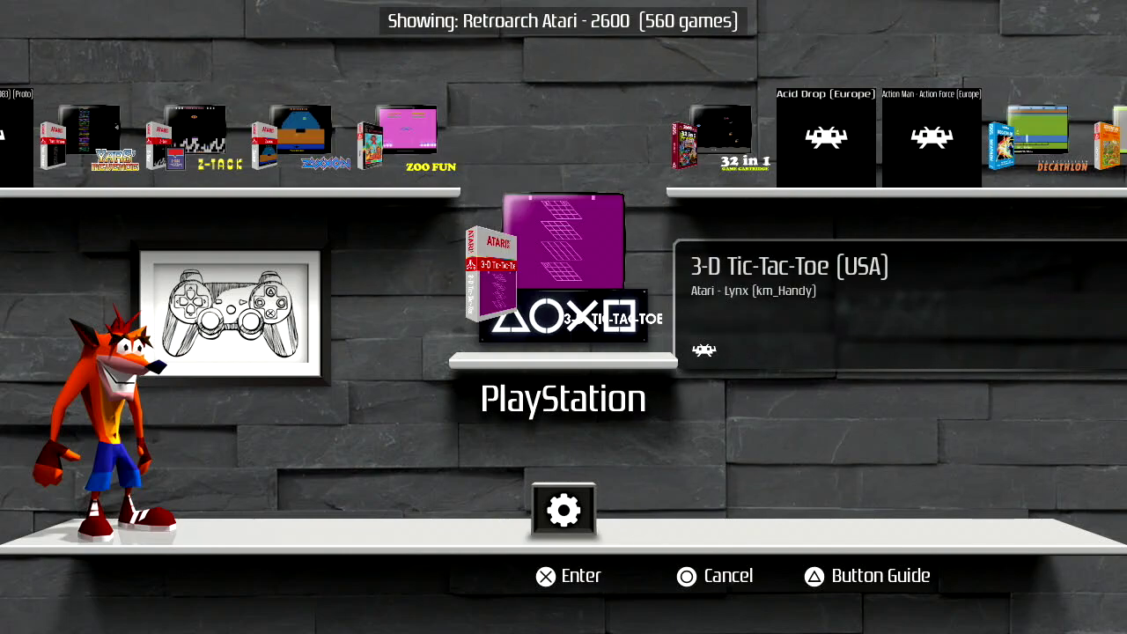
{"action": "key", "text": "Down"}
{"action": "key", "text": "Right"}
{"action": "key", "text": "Right"}
{"action": "key", "text": "Right"}
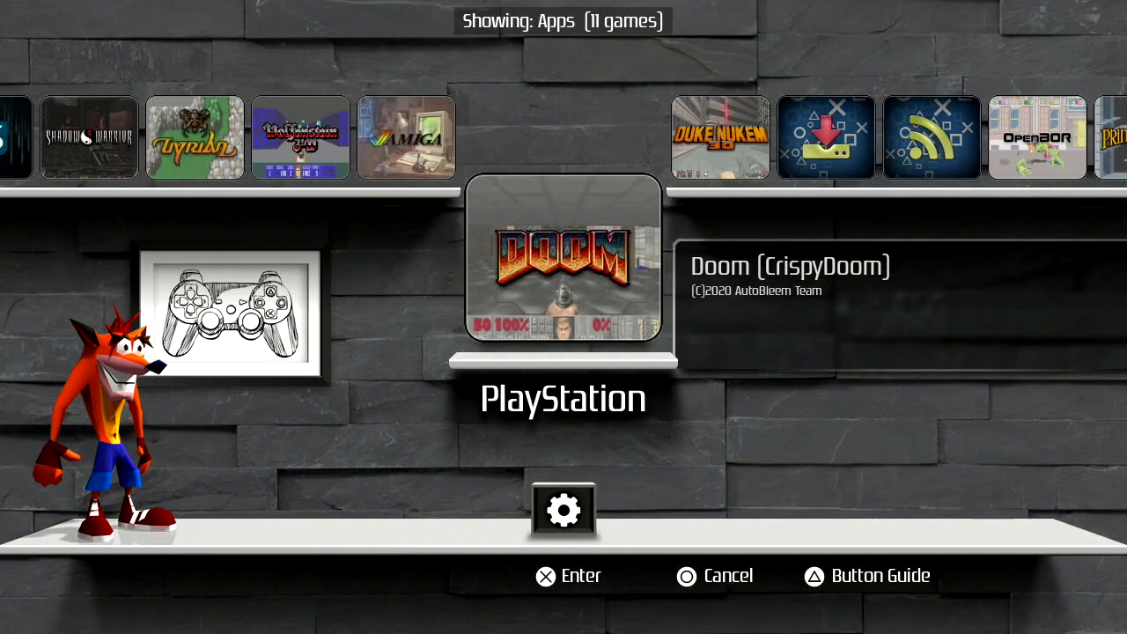
- Browse the Apps carousel back to Prince of Persia, forward to Shadow Warrior, and return to Retroboot (EmulationStation)
{"action": "key", "text": "Left"}
{"action": "key", "text": "Left"}
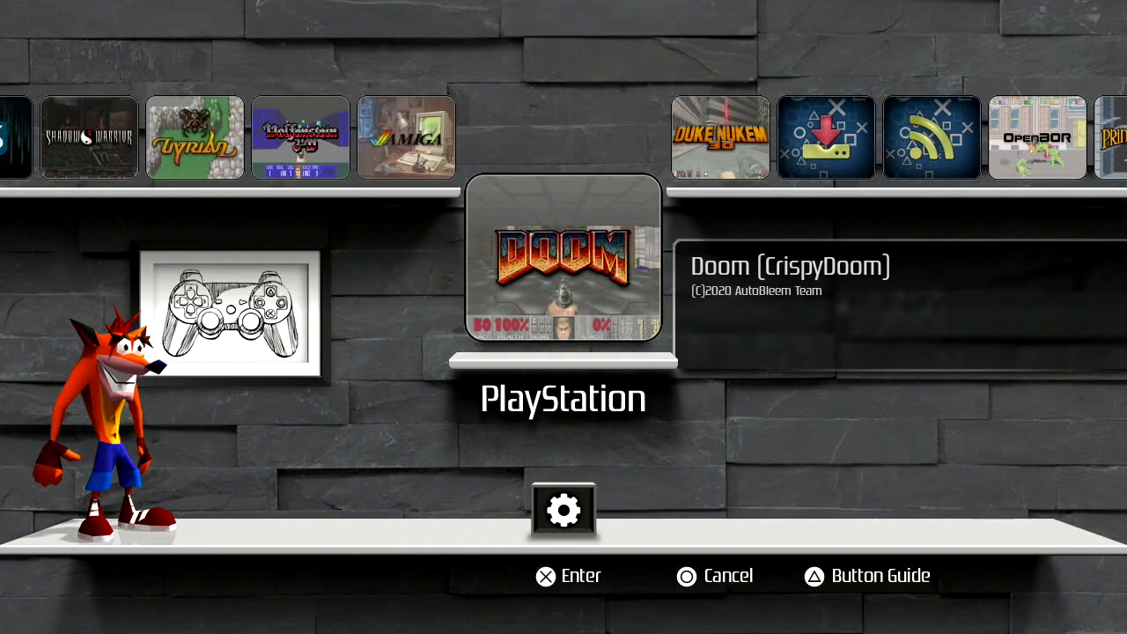
{"action": "key", "text": "Left"}
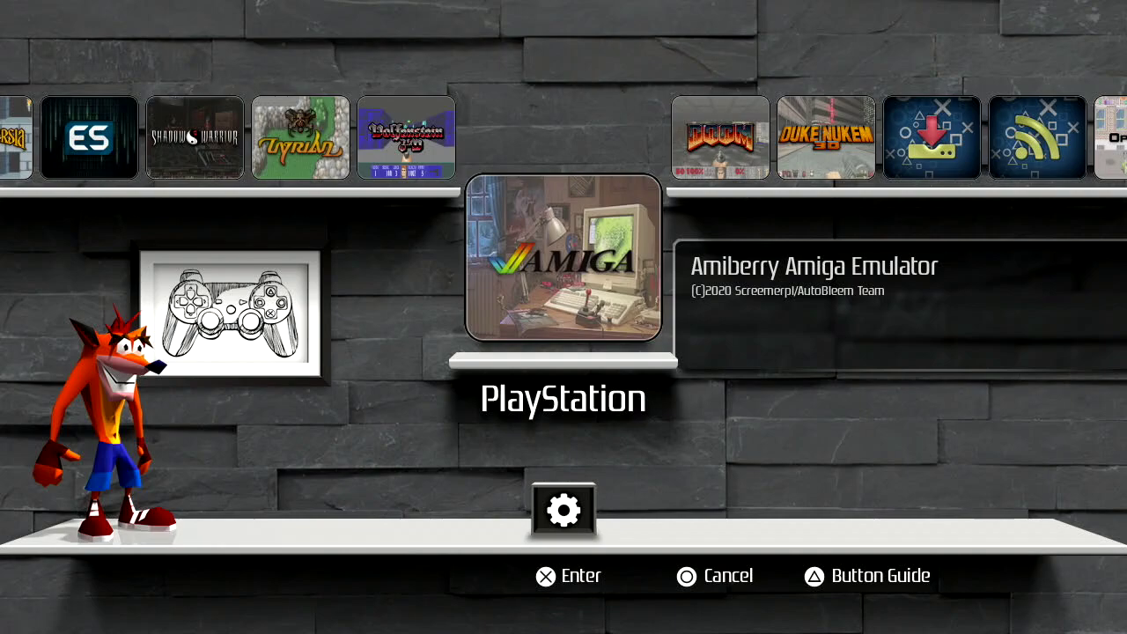
{"action": "key", "text": "Left"}
{"action": "key", "text": "Left"}
{"action": "key", "text": "Left"}
{"action": "key", "text": "Left"}
{"action": "key", "text": "Left"}
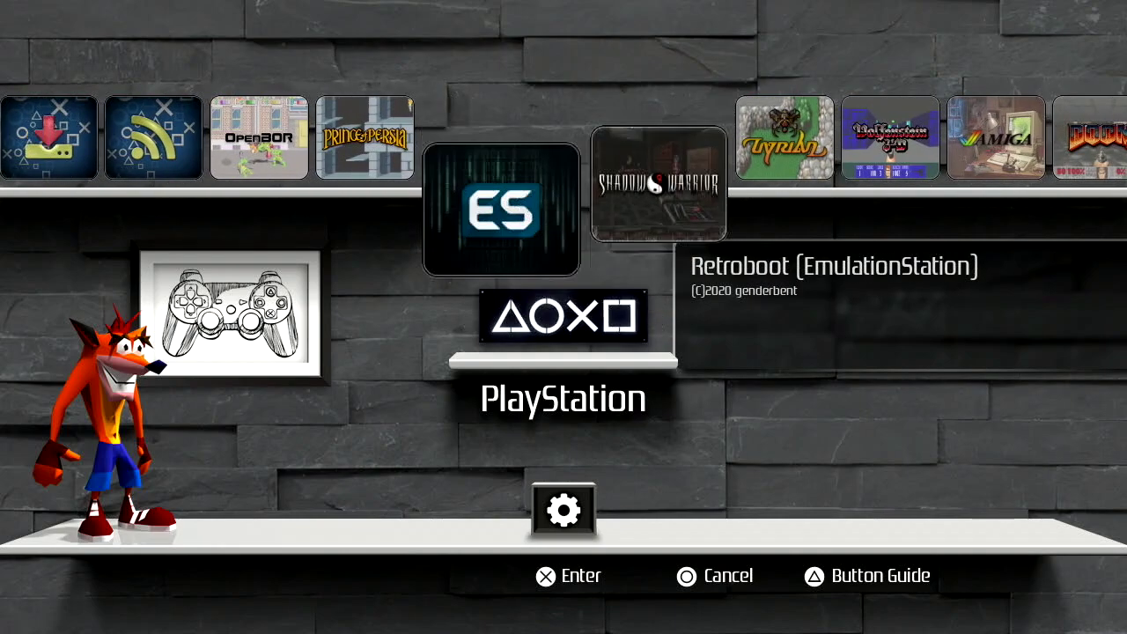
{"action": "key", "text": "Left"}
{"action": "key", "text": "Right"}
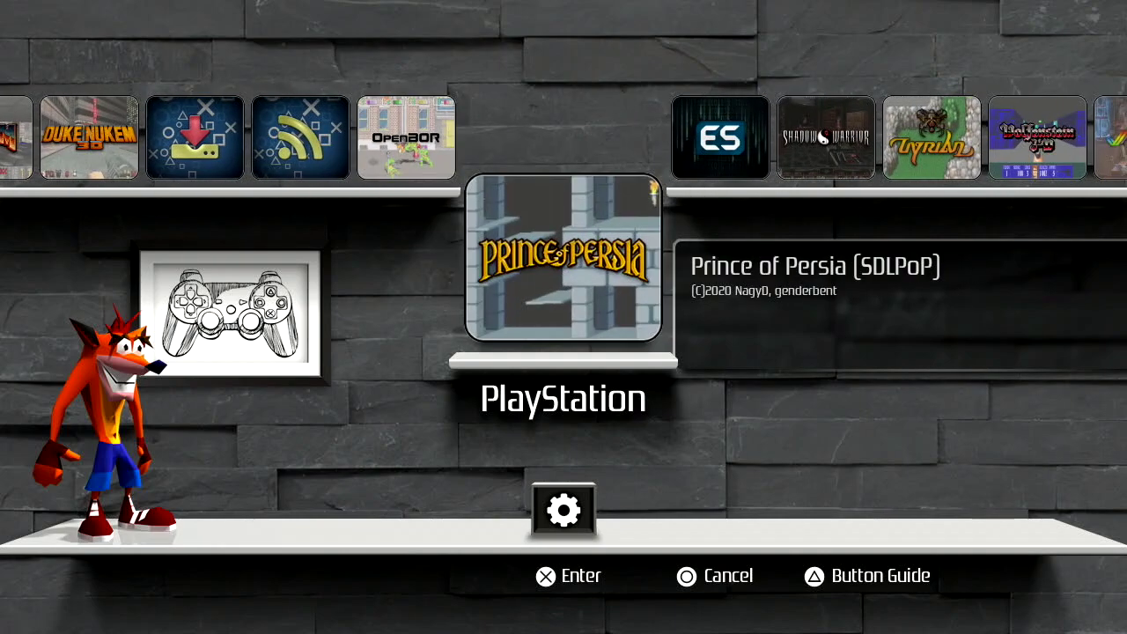
{"action": "key", "text": "Right"}
{"action": "key", "text": "Right"}
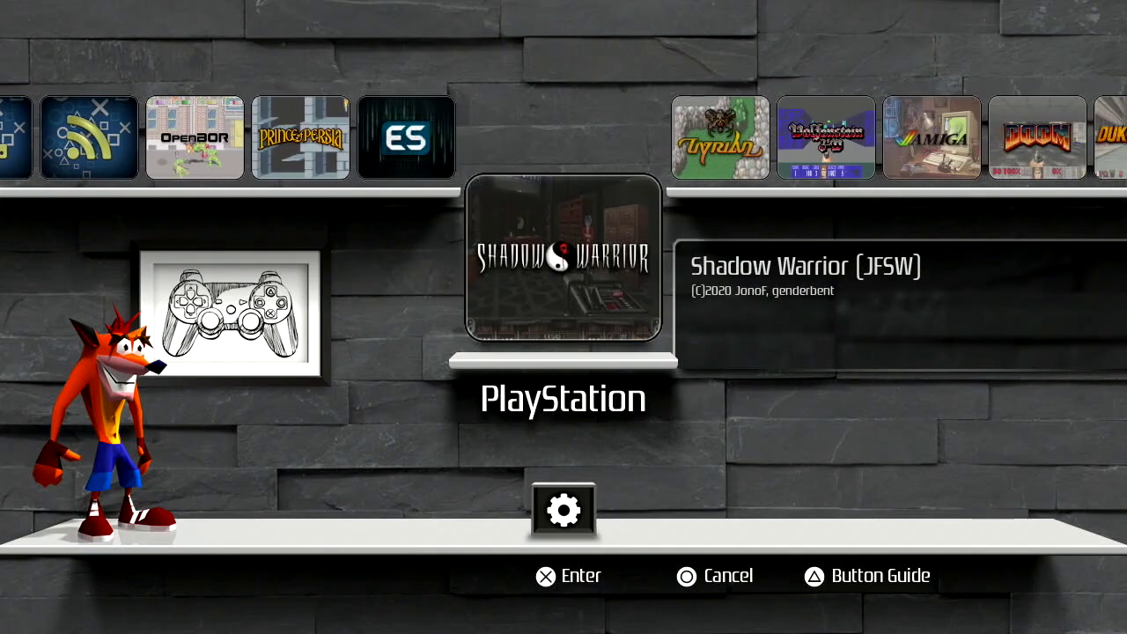
{"action": "key", "text": "Left"}
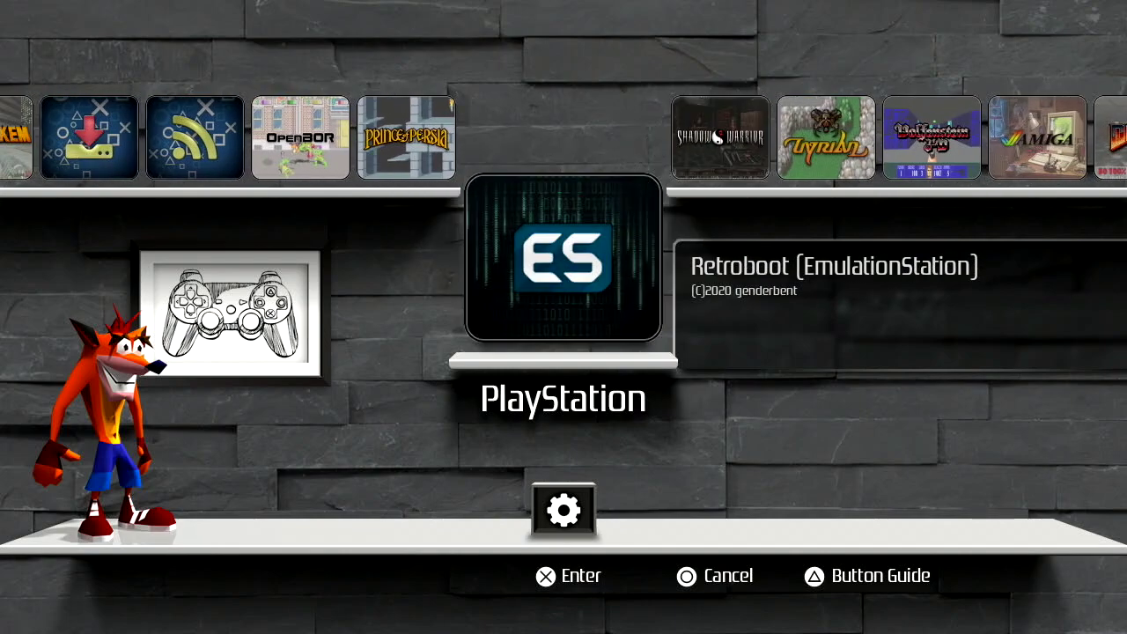
- Cycle forward through all the entries of the Apps carousel, ending at Doom (CrispyDoom)
{"action": "key", "text": "Right"}
{"action": "key", "text": "Right"}
{"action": "key", "text": "Right"}
{"action": "key", "text": "Right"}
{"action": "key", "text": "Right"}
{"action": "key", "text": "Right"}
{"action": "key", "text": "Right"}
{"action": "key", "text": "Right"}
{"action": "key", "text": "Right"}
{"action": "key", "text": "Right"}
{"action": "key", "text": "Right"}
{"action": "key", "text": "Right"}
{"action": "key", "text": "Right"}
{"action": "key", "text": "Right"}
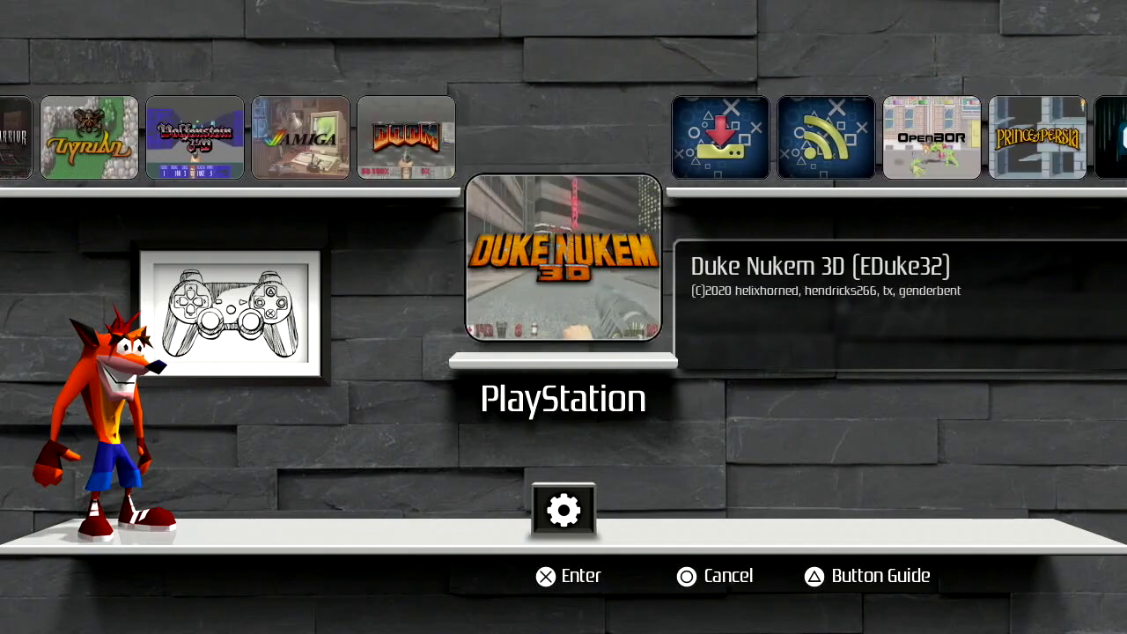
{"action": "key", "text": "Right"}
{"action": "key", "text": "Right"}
{"action": "key", "text": "Right"}
{"action": "key", "text": "Right"}
{"action": "key", "text": "Right"}
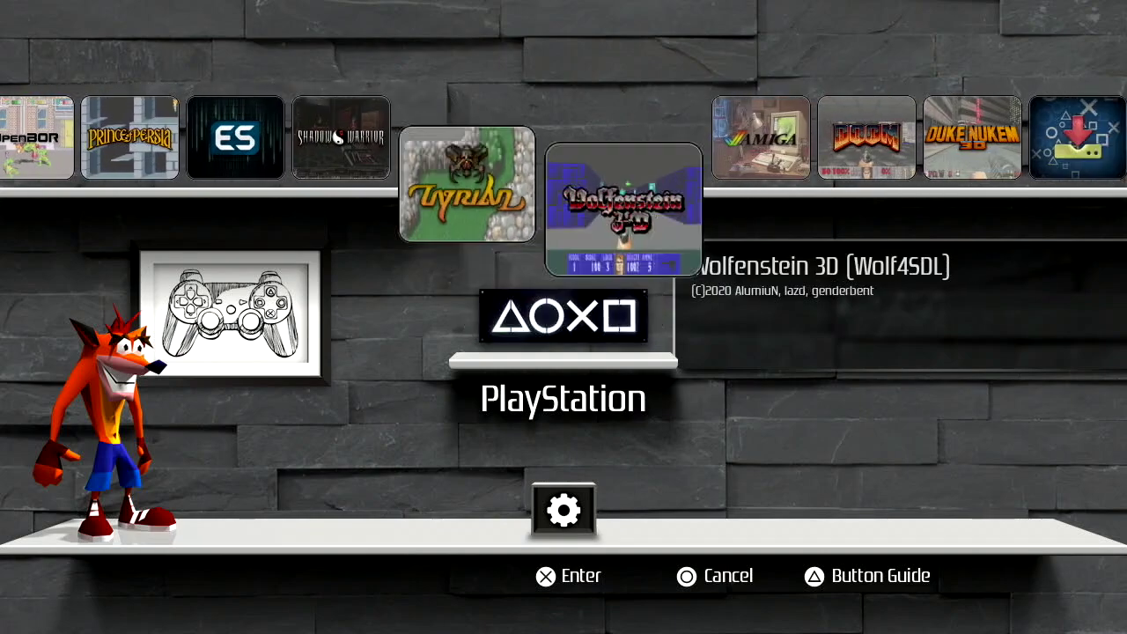
{"action": "key", "text": "Right"}
{"action": "key", "text": "Right"}
{"action": "key", "text": "Right"}
{"action": "key", "text": "Right"}
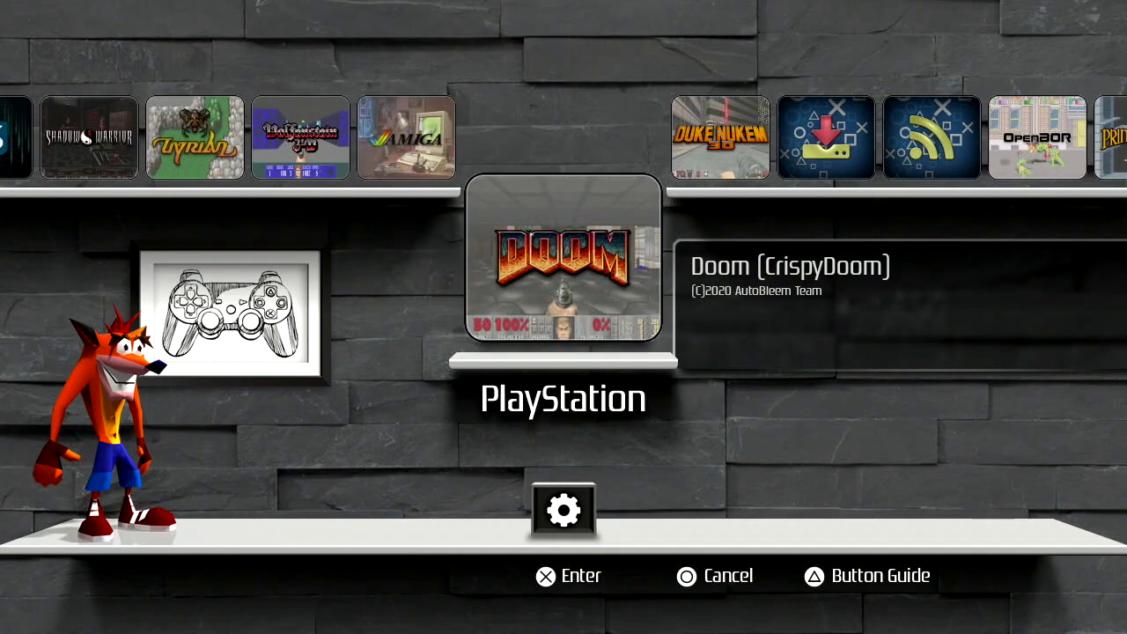
- Leave the carousel for the main screen and launch EmulationStation
{"action": "key", "text": "Escape"}
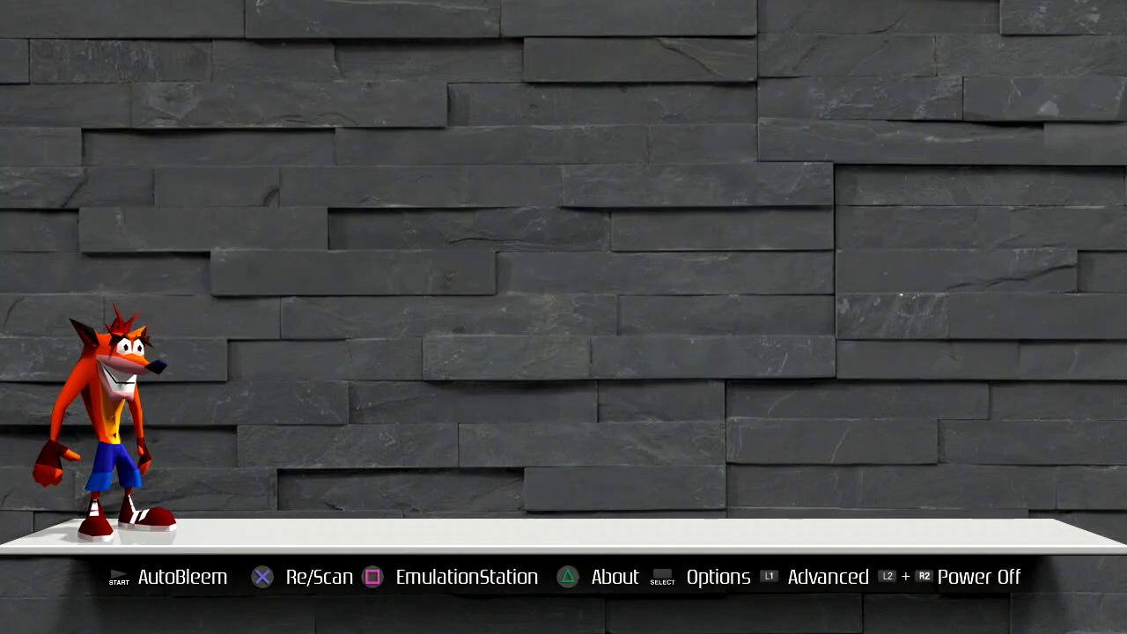
{"action": "key", "text": "Return"}
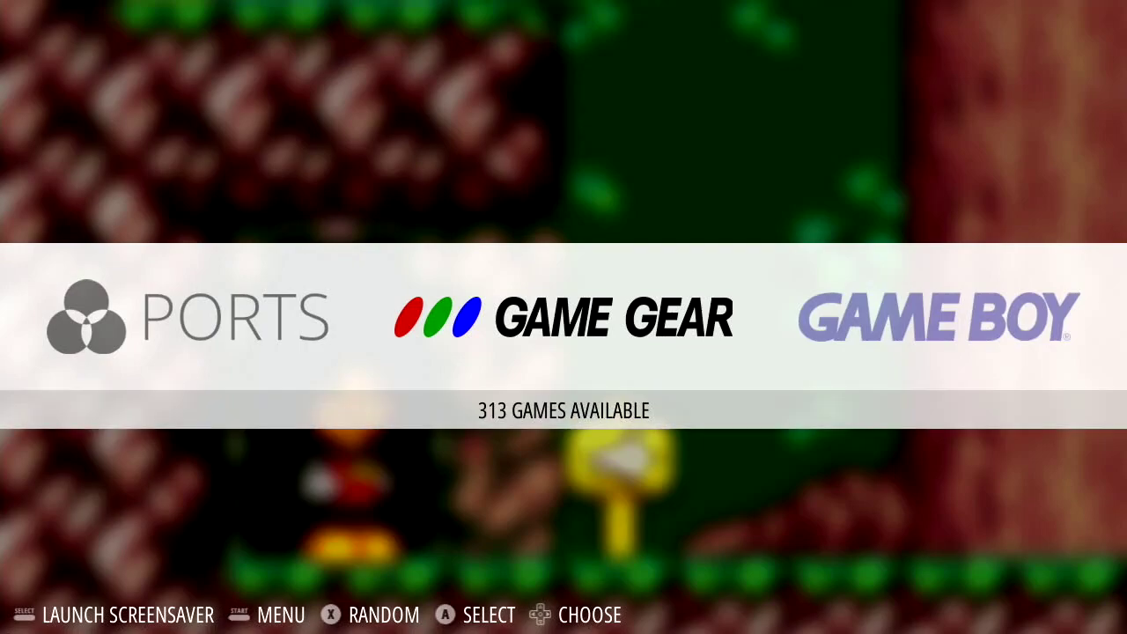
- Browse the EmulationStation systems from Game Gear past the Game Boy family to Nintendo 64
{"action": "key", "text": "Left"}
{"action": "key", "text": "Right"}
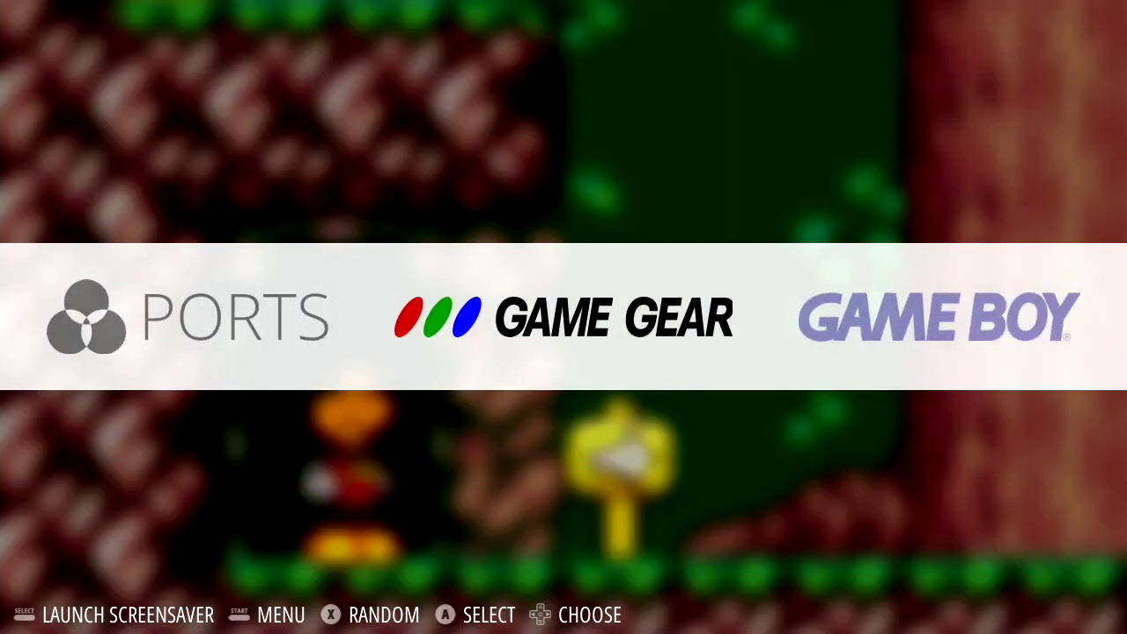
{"action": "key", "text": "Right"}
{"action": "key", "text": "Right"}
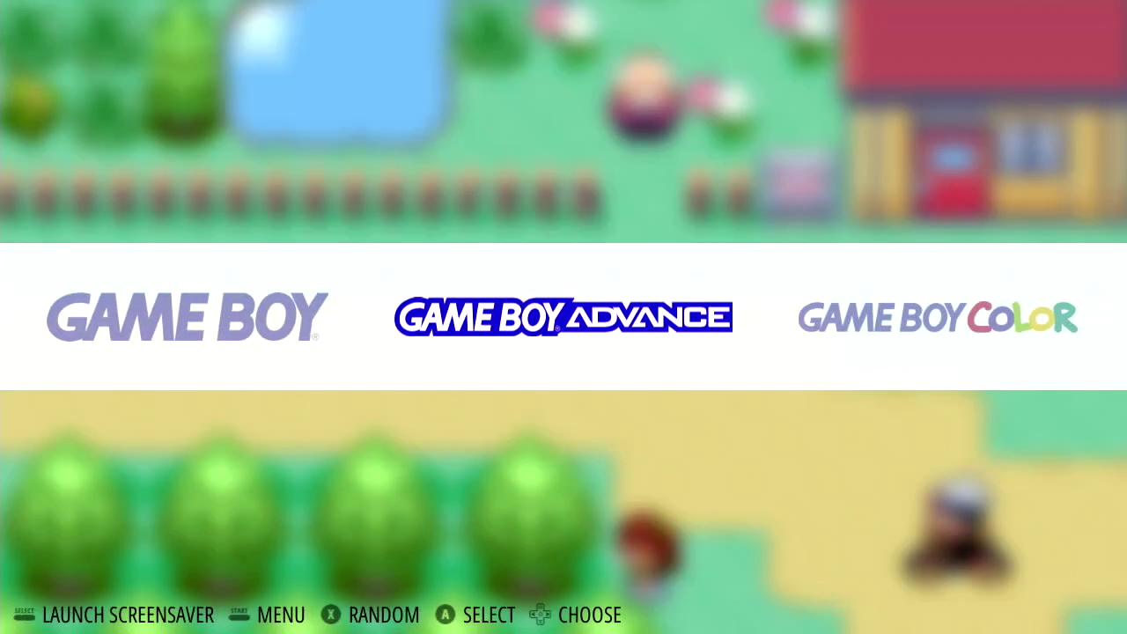
{"action": "key", "text": "Right"}
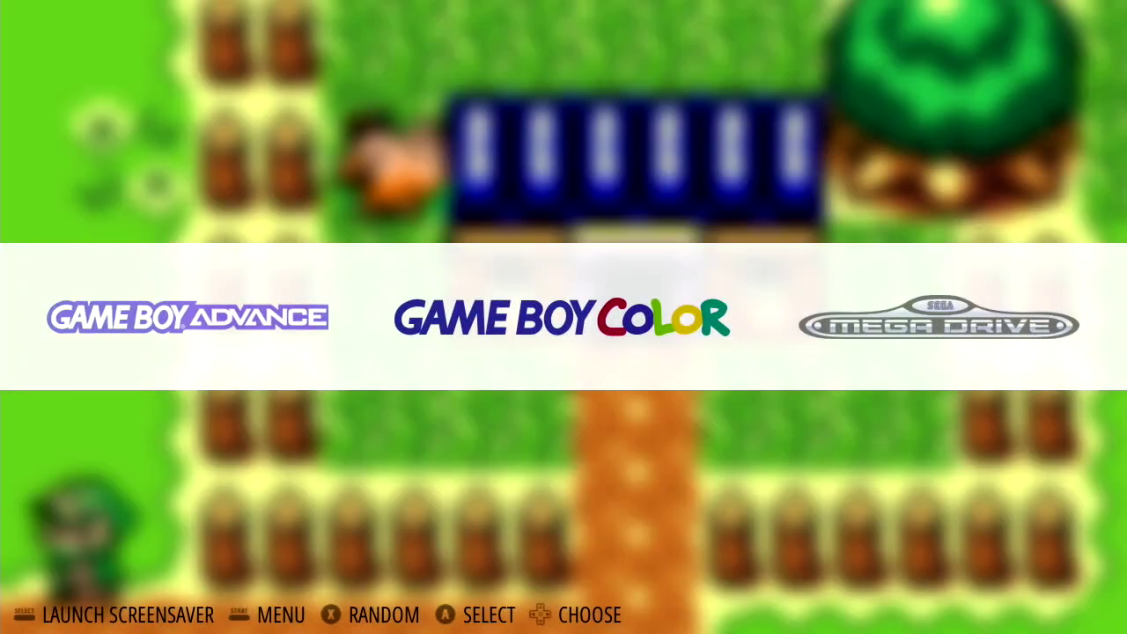
{"action": "key", "text": "Right"}
{"action": "key", "text": "Right"}
{"action": "key", "text": "Right"}
{"action": "key", "text": "Right"}
{"action": "key", "text": "Right"}
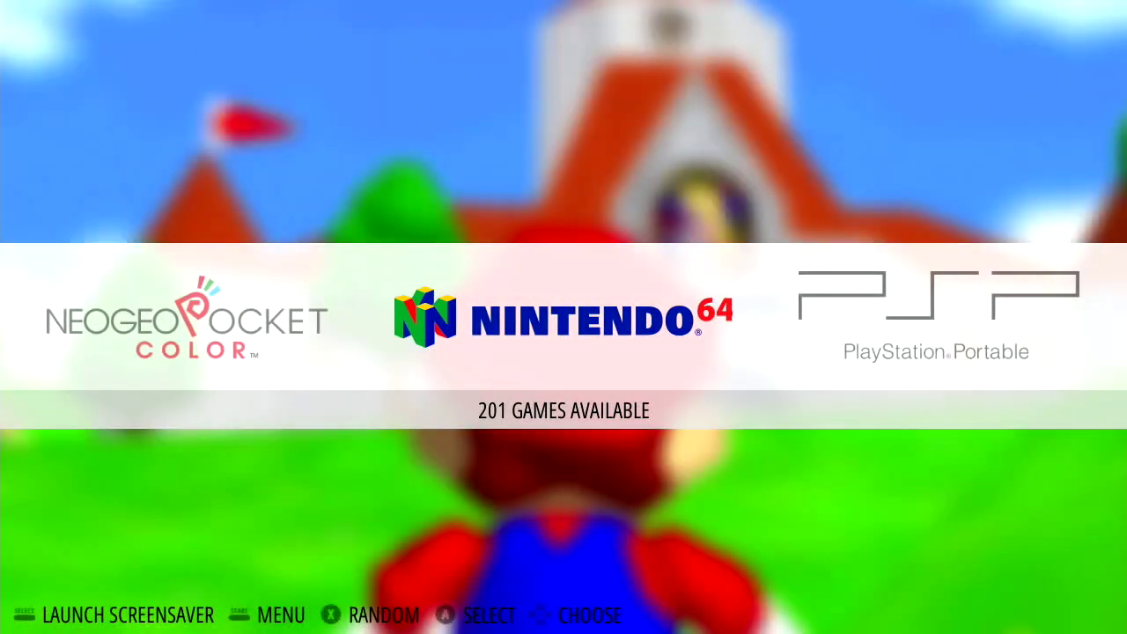
- Open the Nintendo 64 game list and look through it from 007 GoldenEye down to Fighters Destiny
{"action": "key", "text": "Return"}
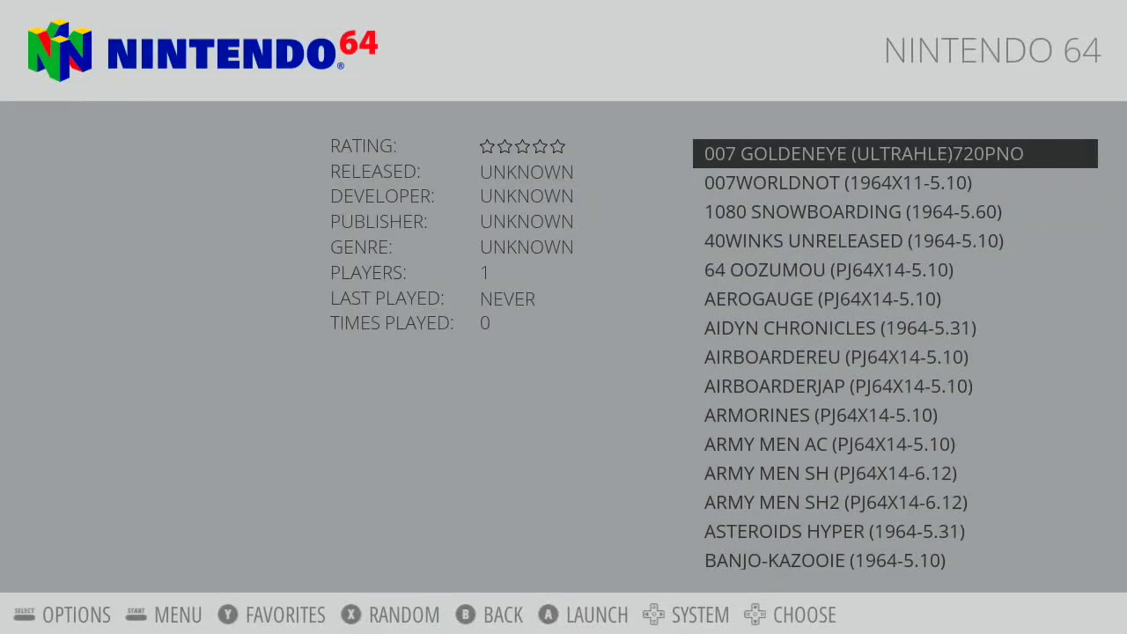
{"action": "key", "text": "Down"}
{"action": "key", "text": "Down"}
{"action": "key", "text": "Down"}
{"action": "key", "text": "Down"}
{"action": "key", "text": "Down"}
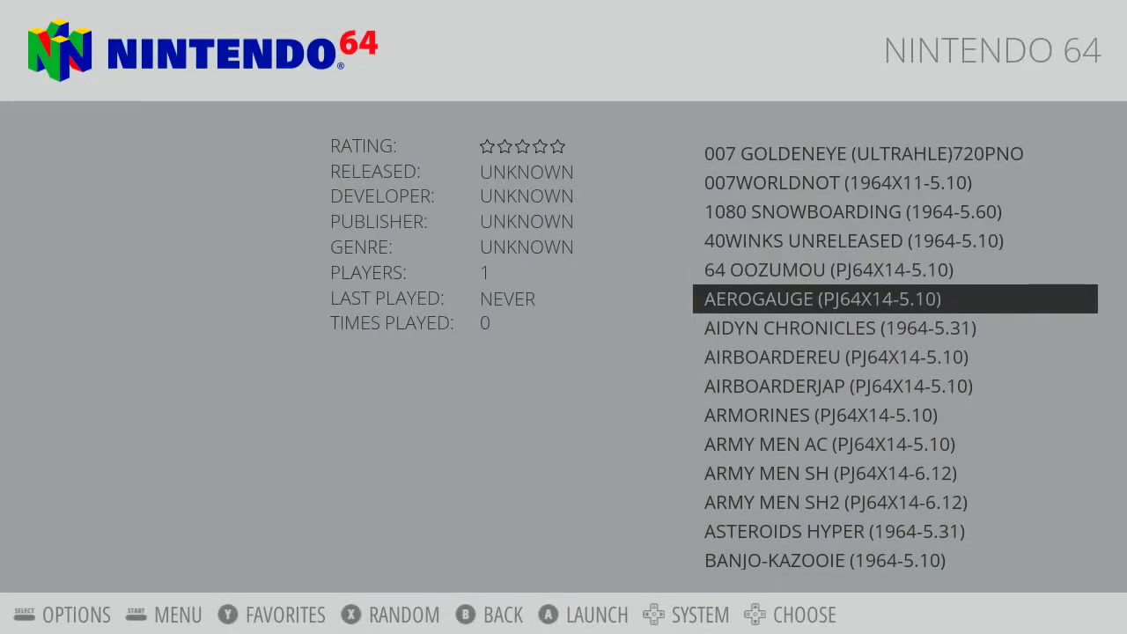
{"action": "key", "text": "Down"}
{"action": "key", "text": "Down"}
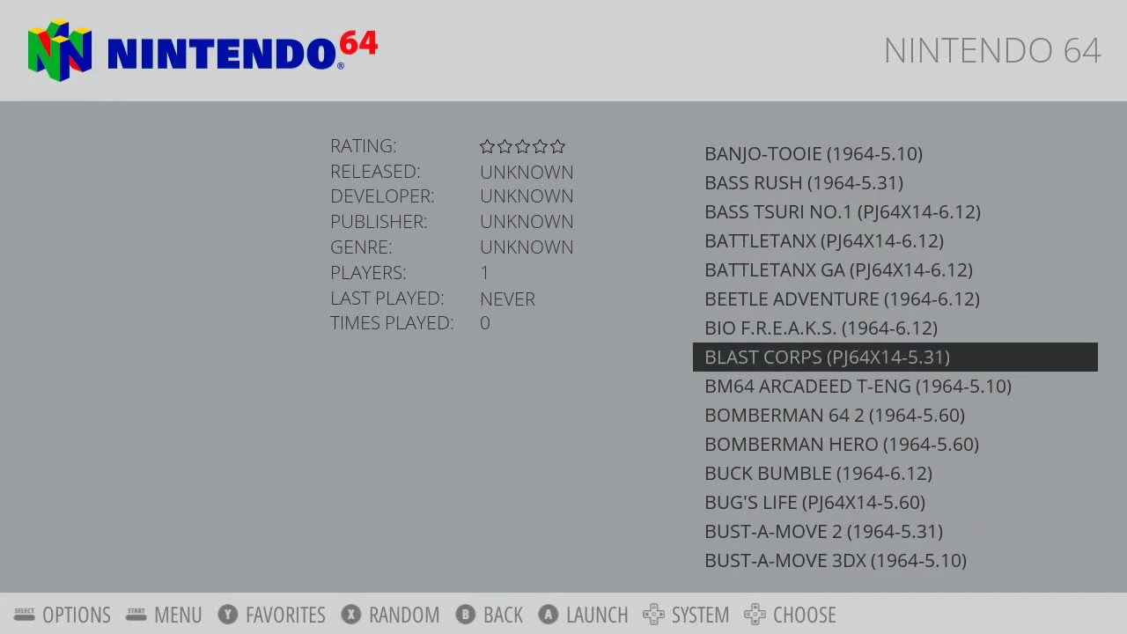
{"action": "key", "text": "Down"}
{"action": "key", "text": "Down"}
{"action": "key", "text": "Down"}
{"action": "key", "text": "Down"}
{"action": "key", "text": "Down"}
{"action": "key", "text": "Down"}
{"action": "key", "text": "Down"}
{"action": "key", "text": "Down"}
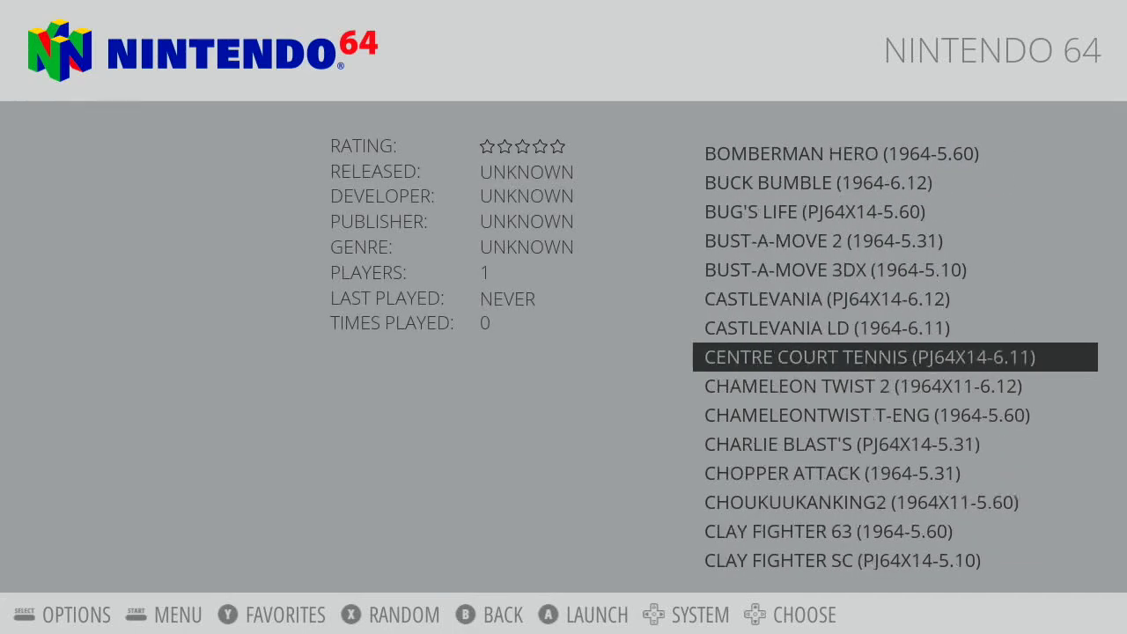
{"action": "key", "text": "Down"}
{"action": "key", "text": "Down"}
{"action": "key", "text": "Down"}
{"action": "key", "text": "Down"}
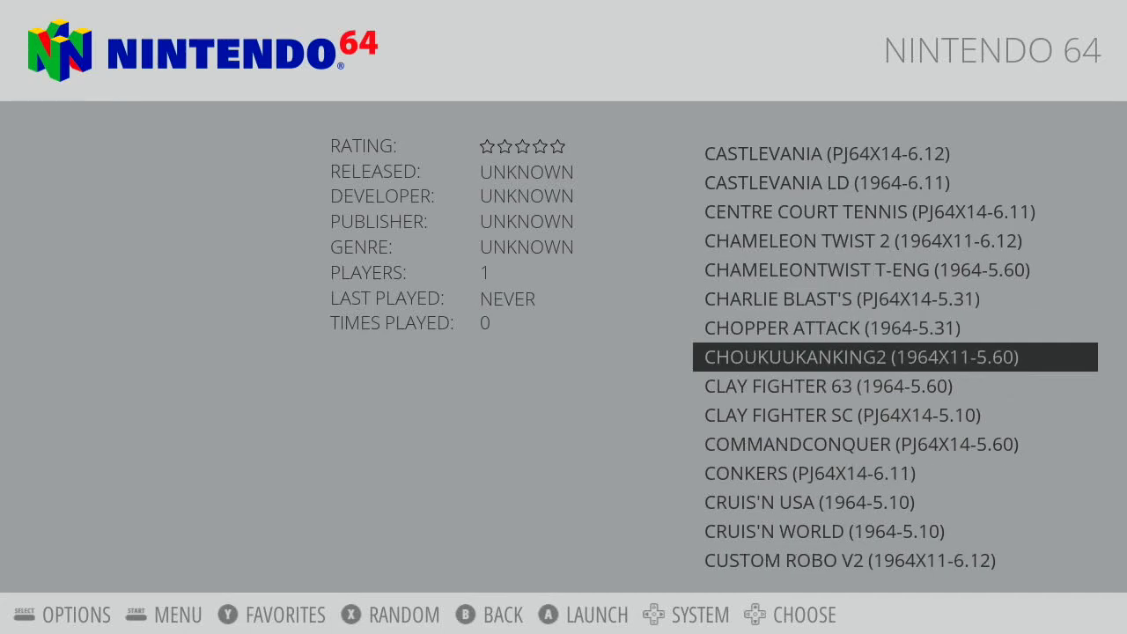
{"action": "key", "text": "Down"}
{"action": "key", "text": "Down"}
{"action": "key", "text": "Down"}
{"action": "key", "text": "Down"}
{"action": "key", "text": "Down"}
{"action": "key", "text": "Down"}
{"action": "key", "text": "Down"}
{"action": "key", "text": "Down"}
{"action": "key", "text": "Down"}
{"action": "key", "text": "Down"}
{"action": "key", "text": "Down"}
{"action": "key", "text": "Down"}
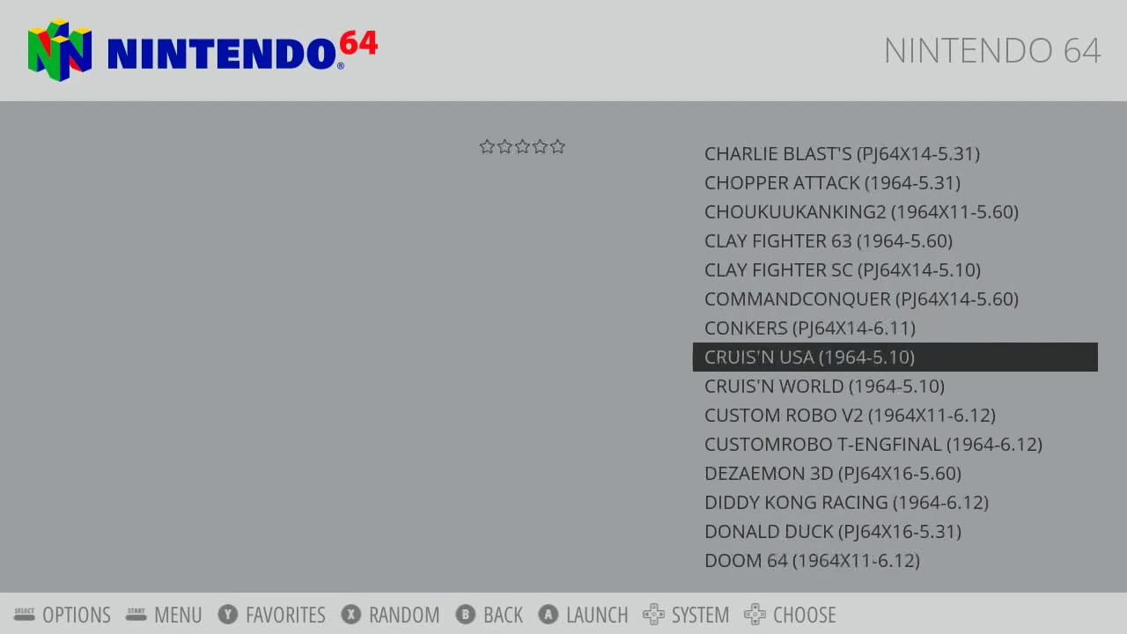
{"action": "key", "text": "Down"}
{"action": "key", "text": "Down"}
{"action": "key", "text": "Down"}
{"action": "key", "text": "Down"}
{"action": "key", "text": "Down"}
{"action": "key", "text": "Down"}
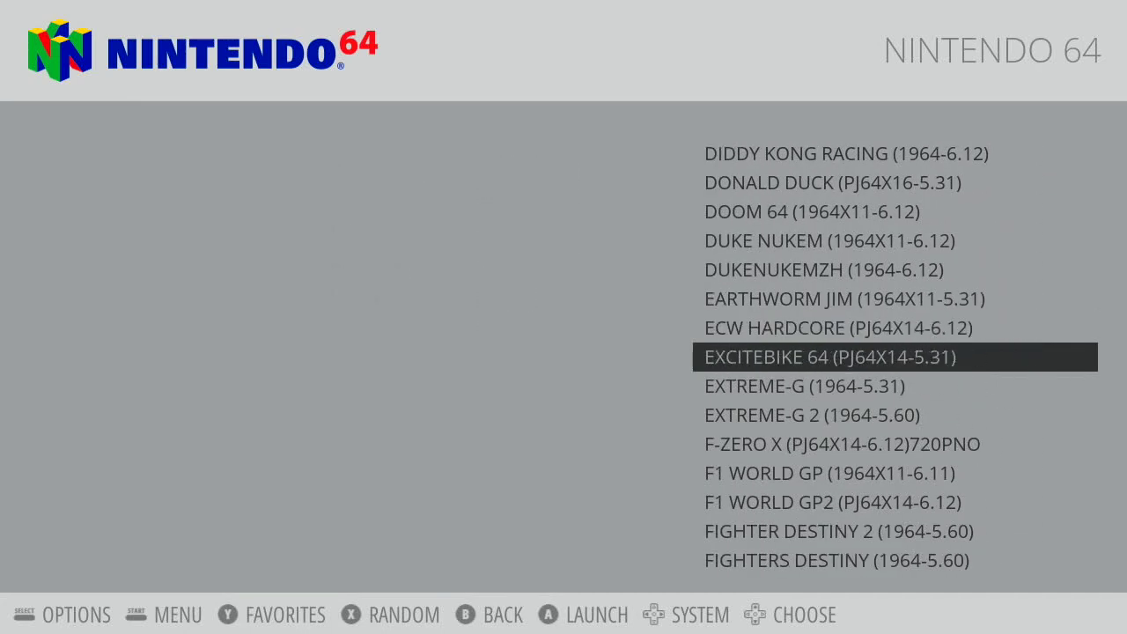
{"action": "key", "text": "Down"}
{"action": "key", "text": "Down"}
{"action": "key", "text": "Down"}
{"action": "key", "text": "Down"}
{"action": "key", "text": "Down"}
{"action": "key", "text": "Down"}
{"action": "key", "text": "Down"}
{"action": "key", "text": "Down"}
{"action": "key", "text": "Down"}
{"action": "key", "text": "Down"}
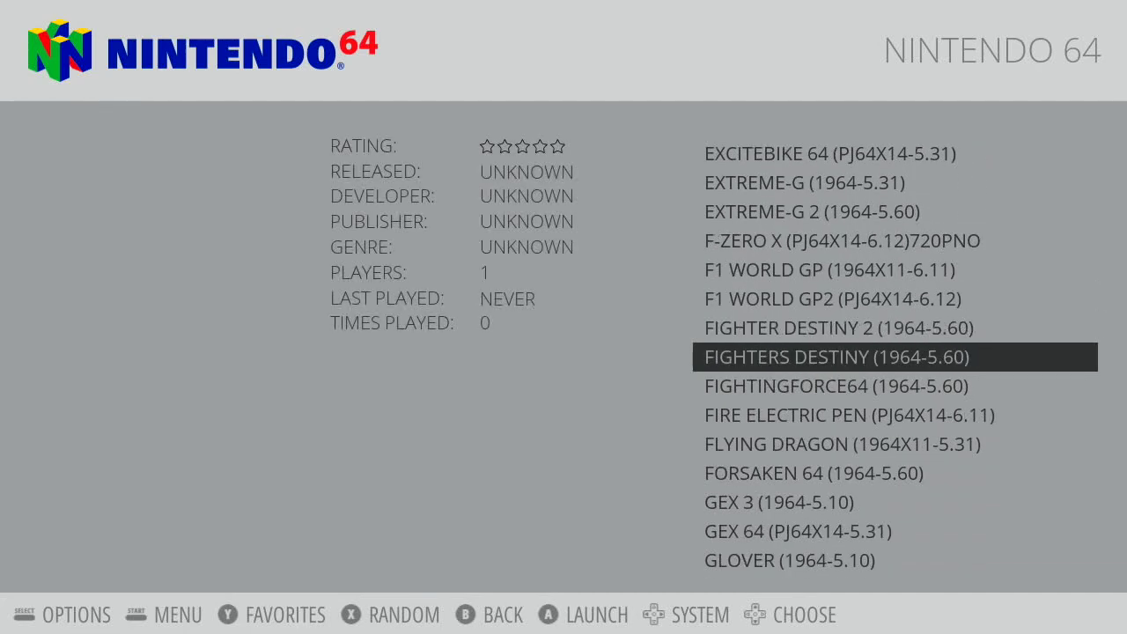
- Look through the Nintendo 64 game list from Fighters Destiny down to Miniracer Unreleased
{"action": "key", "text": "Down"}
{"action": "key", "text": "Down"}
{"action": "key", "text": "Down"}
{"action": "key", "text": "Down"}
{"action": "key", "text": "Down"}
{"action": "key", "text": "Down"}
{"action": "key", "text": "Down"}
{"action": "key", "text": "Down"}
{"action": "key", "text": "Down"}
{"action": "key", "text": "Down"}
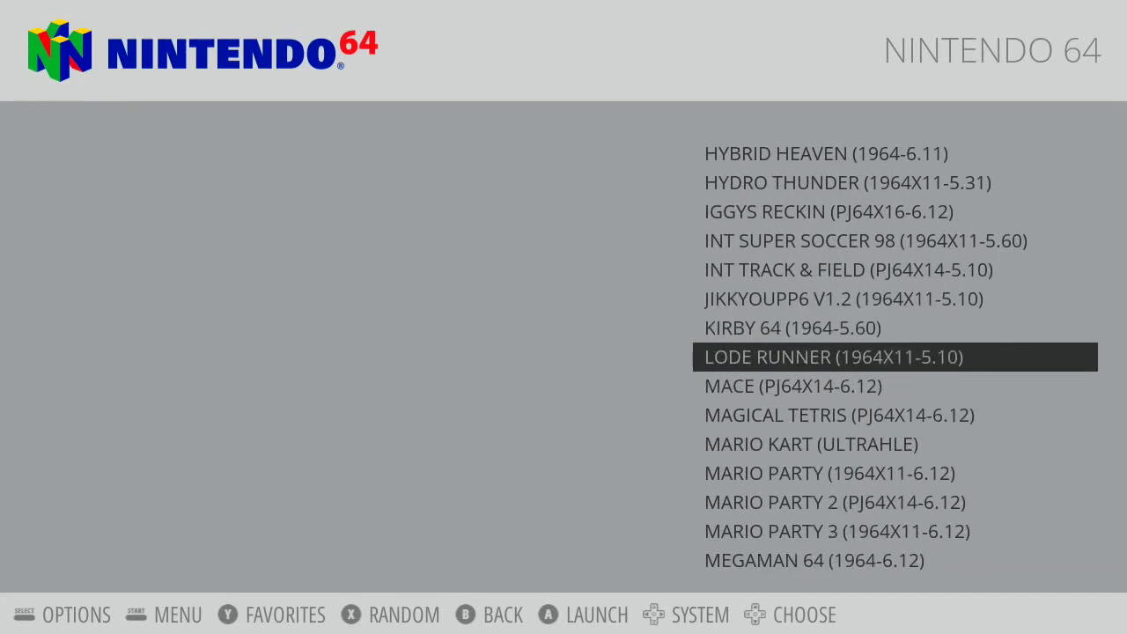
{"action": "key", "text": "Down"}
{"action": "key", "text": "Down"}
{"action": "key", "text": "Down"}
{"action": "key", "text": "Down"}
{"action": "key", "text": "Down"}
{"action": "key", "text": "Down"}
{"action": "key", "text": "Down"}
{"action": "key", "text": "Down"}
{"action": "key", "text": "Down"}
{"action": "key", "text": "Down"}
{"action": "key", "text": "Down"}
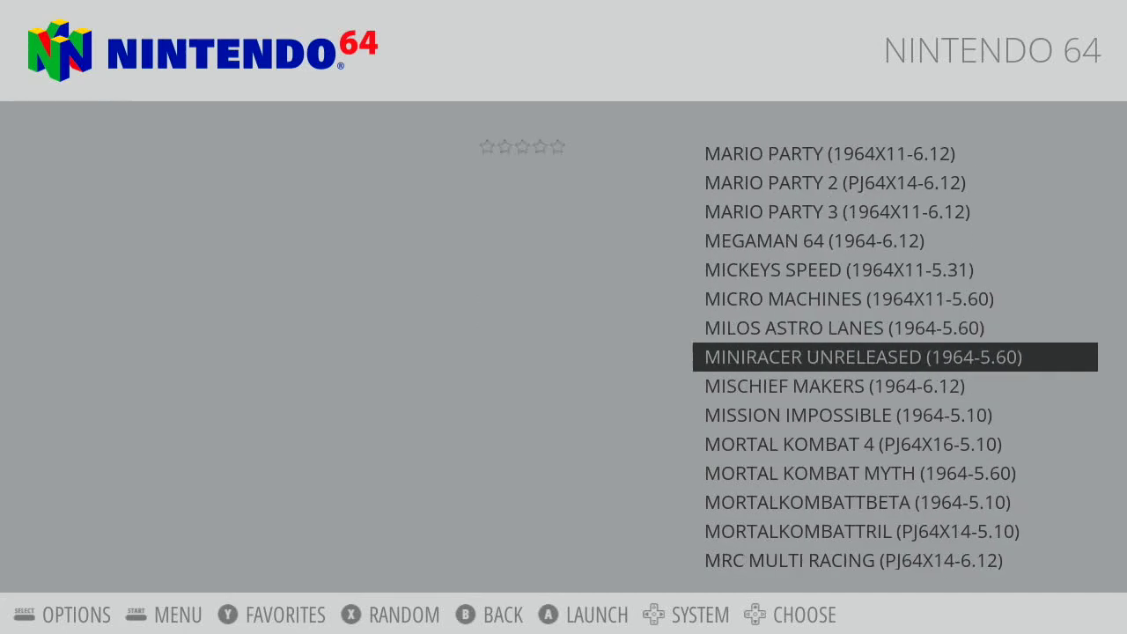
- Continue through the Nintendo 64 games from Miniracer Unreleased down to New Tetris
{"action": "key", "text": "Down"}
{"action": "key", "text": "Down"}
{"action": "key", "text": "Down"}
{"action": "key", "text": "Down"}
{"action": "key", "text": "Down"}
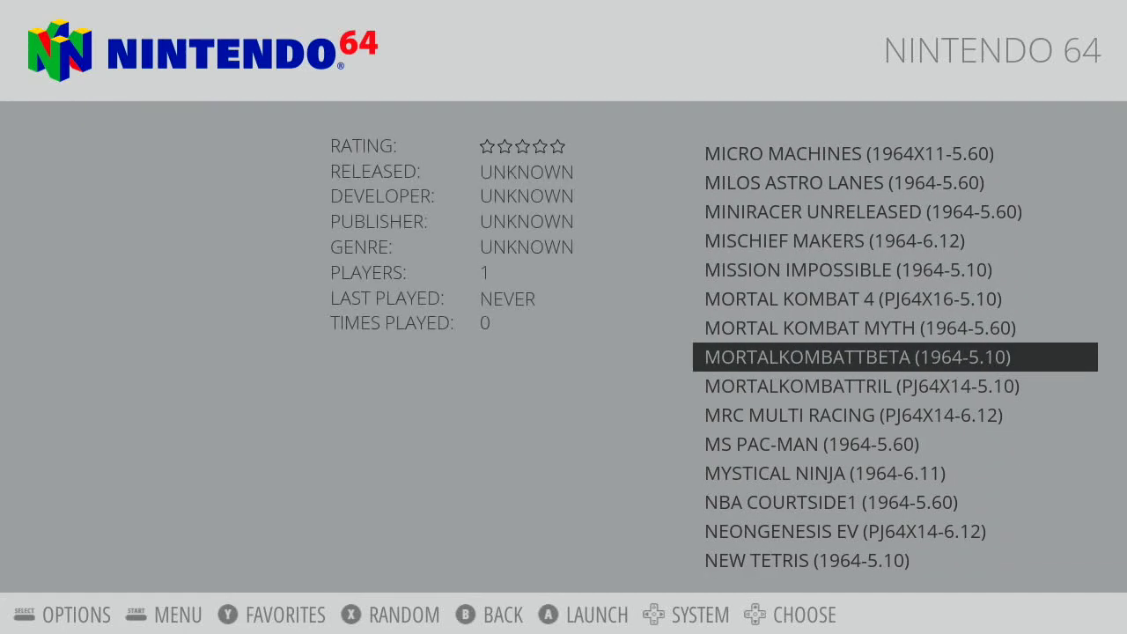
{"action": "key", "text": "Down"}
{"action": "key", "text": "Down"}
{"action": "key", "text": "Down"}
{"action": "key", "text": "Down"}
{"action": "key", "text": "Down"}
{"action": "key", "text": "Down"}
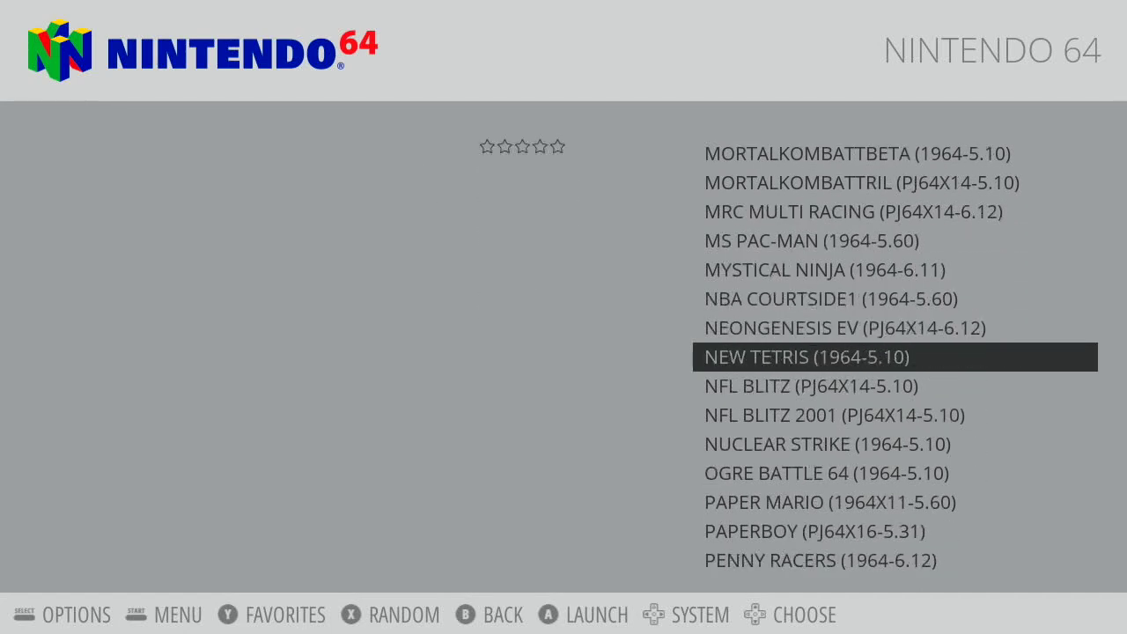
- Examine the Nintendo 64 titles from New Tetris down to Quake 64
{"action": "key", "text": "Down"}
{"action": "key", "text": "Down"}
{"action": "key", "text": "Down"}
{"action": "key", "text": "Down"}
{"action": "key", "text": "Down"}
{"action": "key", "text": "Down"}
{"action": "key", "text": "Down"}
{"action": "key", "text": "Down"}
{"action": "key", "text": "Down"}
{"action": "key", "text": "Down"}
{"action": "key", "text": "Down"}
{"action": "key", "text": "Down"}
{"action": "key", "text": "Down"}
{"action": "key", "text": "Down"}
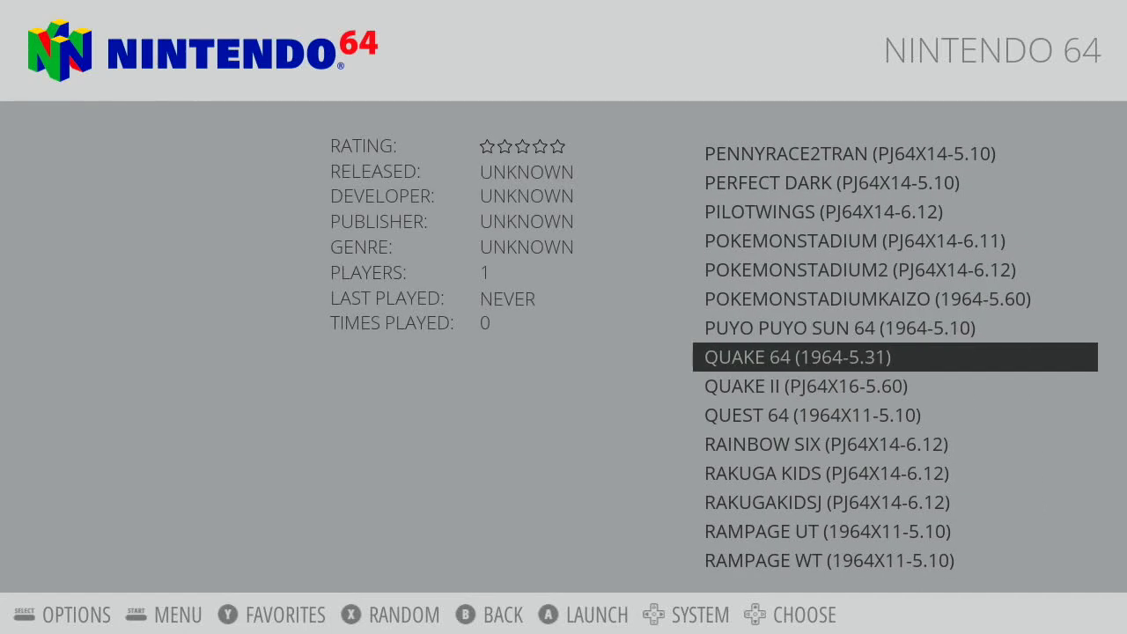
- Look through the Nintendo 64 titles from Quake 64 down to the first SM64 entry, SM64 3DWorld
{"action": "key", "text": "Down"}
{"action": "key", "text": "Down"}
{"action": "key", "text": "Down"}
{"action": "key", "text": "Down"}
{"action": "key", "text": "Down"}
{"action": "key", "text": "Down"}
{"action": "key", "text": "Down"}
{"action": "key", "text": "Down"}
{"action": "key", "text": "Down"}
{"action": "key", "text": "Down"}
{"action": "key", "text": "Down"}
{"action": "key", "text": "Down"}
{"action": "key", "text": "Down"}
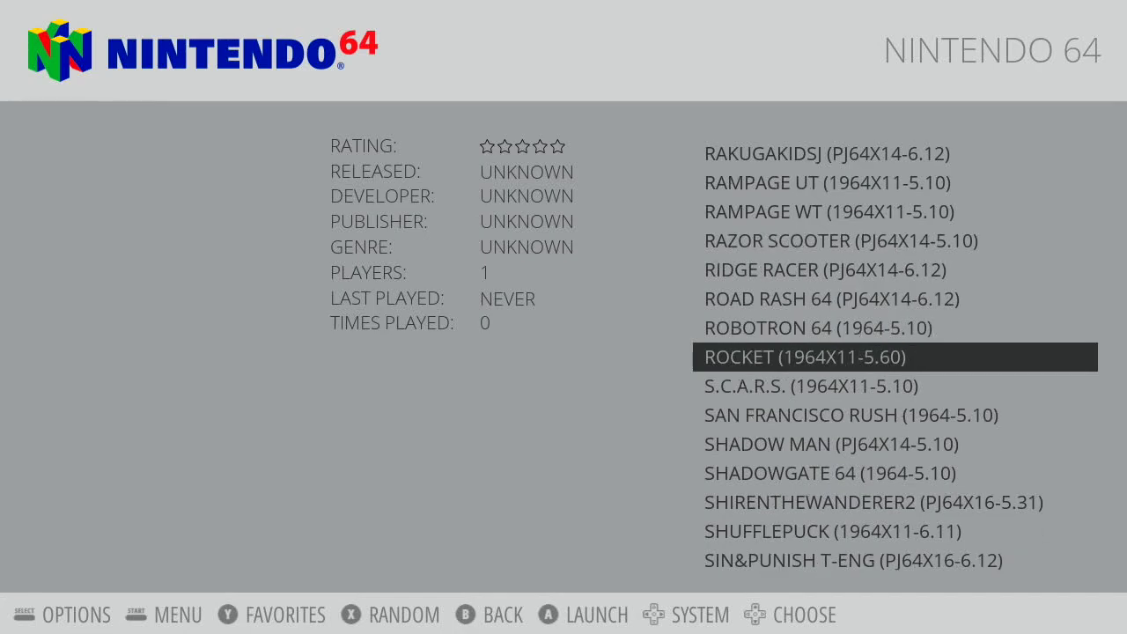
{"action": "key", "text": "Down"}
{"action": "key", "text": "Down"}
{"action": "key", "text": "Down"}
{"action": "key", "text": "Down"}
{"action": "key", "text": "Down"}
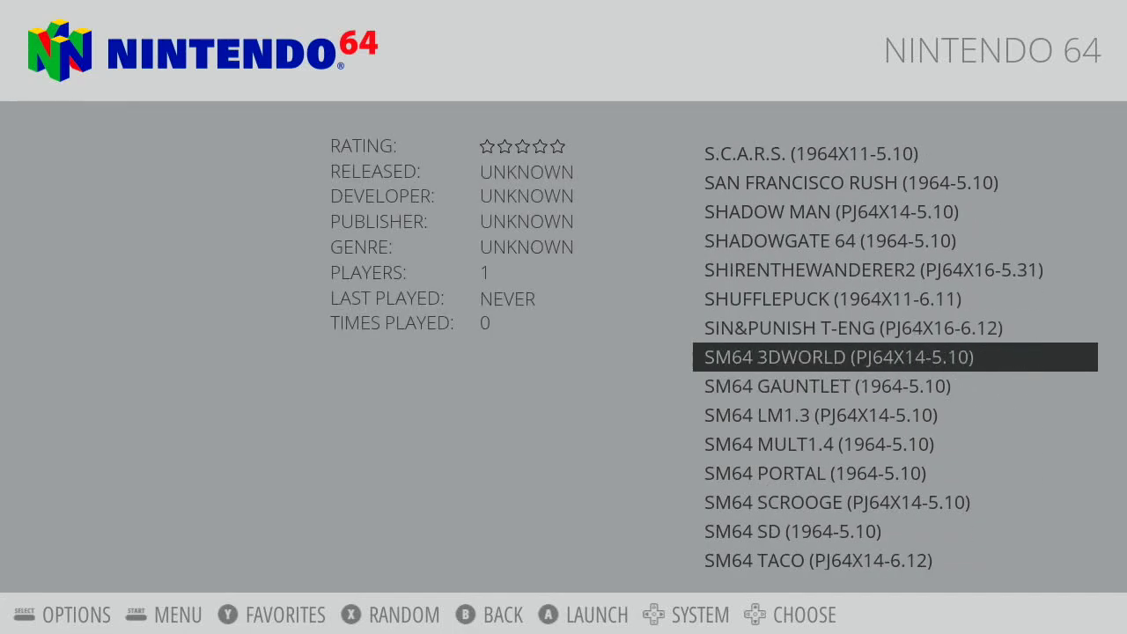
- Review the group of SM64 entries down to SM64 Taco and return to SM64 3DWorld
{"action": "key", "text": "Up"}
{"action": "key", "text": "Down"}
{"action": "key", "text": "Down"}
{"action": "key", "text": "Down"}
{"action": "key", "text": "Down"}
{"action": "key", "text": "Down"}
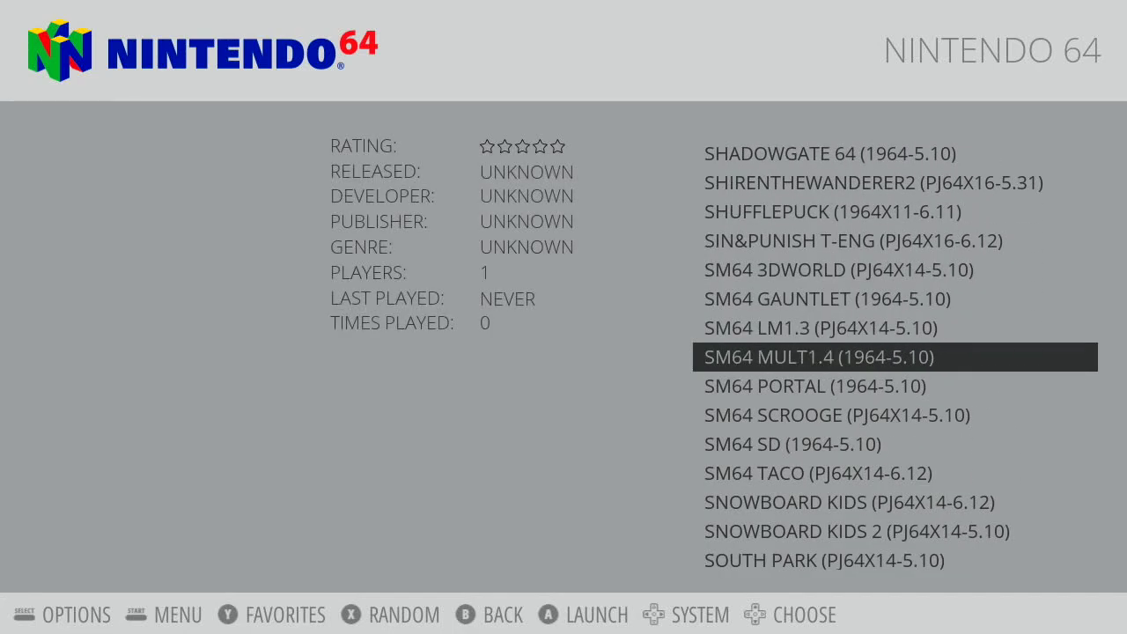
{"action": "key", "text": "Down"}
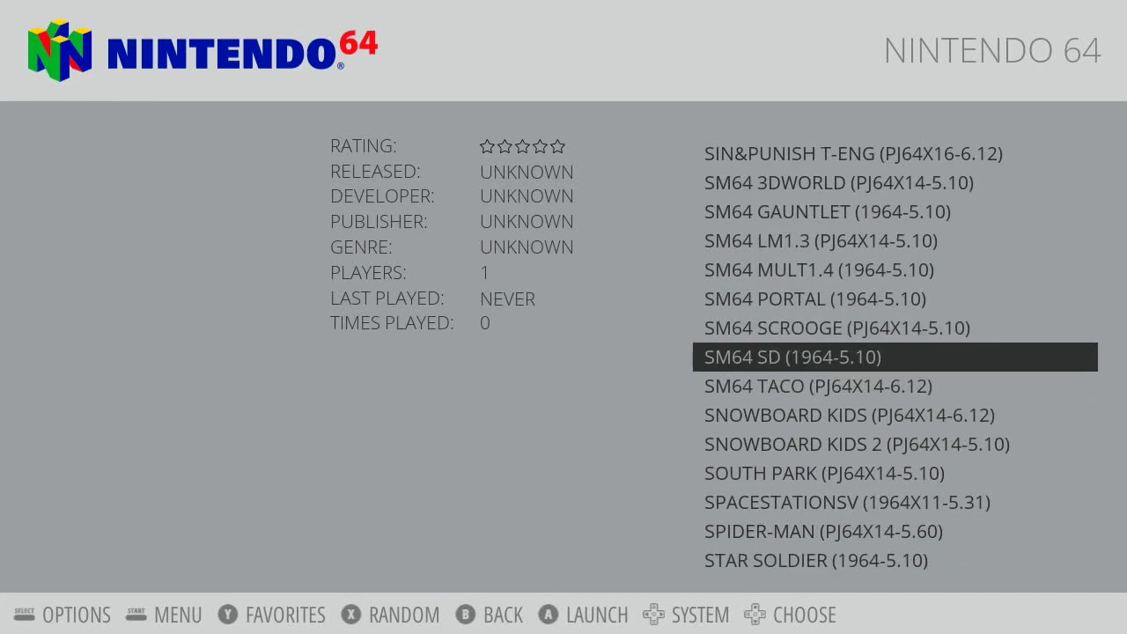
{"action": "key", "text": "Down"}
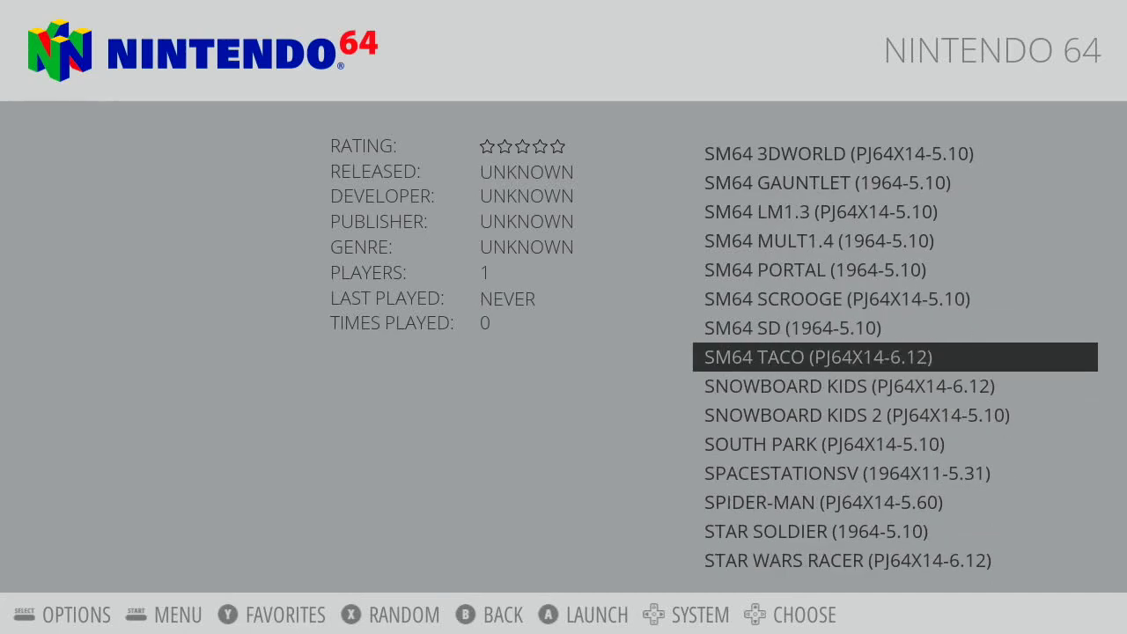
{"action": "key", "text": "Up"}
{"action": "key", "text": "Up"}
{"action": "key", "text": "Up"}
{"action": "key", "text": "Up"}
{"action": "key", "text": "Up"}
{"action": "key", "text": "Up"}
{"action": "key", "text": "Up"}
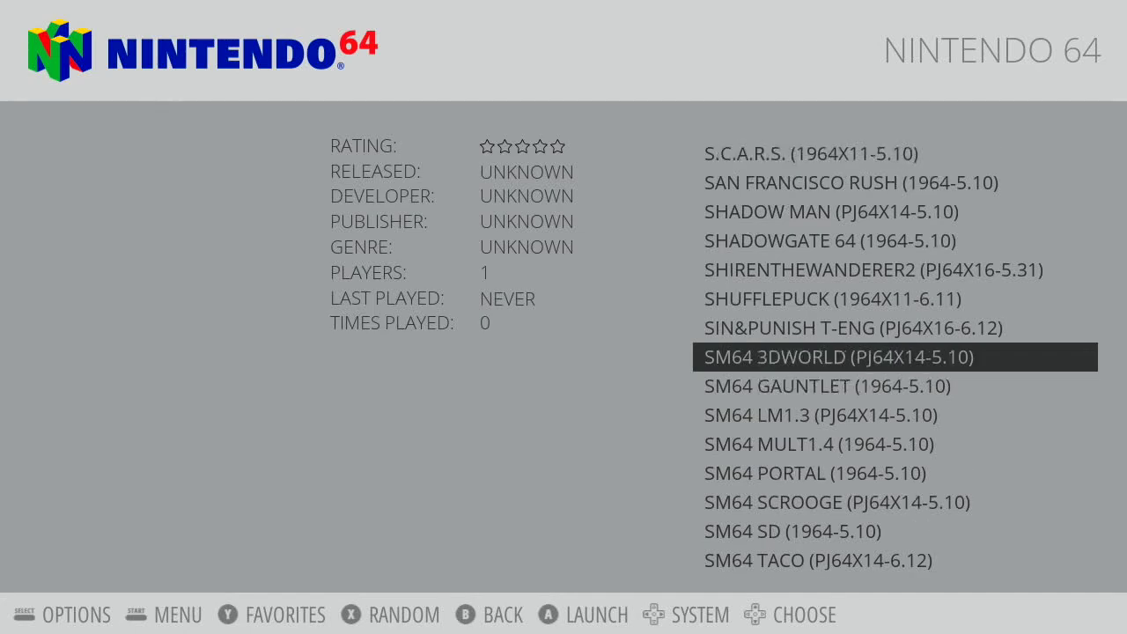
- Move on through the Nintendo 64 list from SM64 3DWorld past Snowboard Kids
{"action": "key", "text": "Down"}
{"action": "key", "text": "Down"}
{"action": "key", "text": "Down"}
{"action": "key", "text": "Down"}
{"action": "key", "text": "Down"}
{"action": "key", "text": "Down"}
{"action": "key", "text": "Down"}
{"action": "key", "text": "Down"}
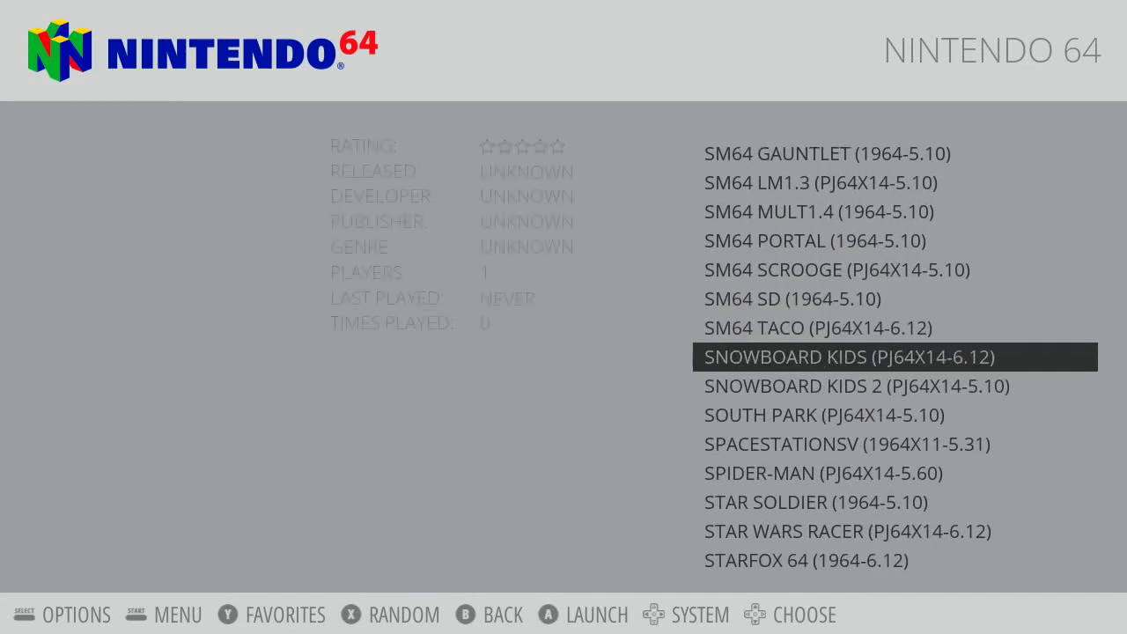
{"action": "key", "text": "Down"}
{"action": "key", "text": "Down"}
{"action": "key", "text": "Down"}
{"action": "key", "text": "Down"}
{"action": "key", "text": "Down"}
{"action": "key", "text": "Down"}
{"action": "key", "text": "Down"}
{"action": "key", "text": "Down"}
{"action": "key", "text": "Down"}
{"action": "key", "text": "Down"}
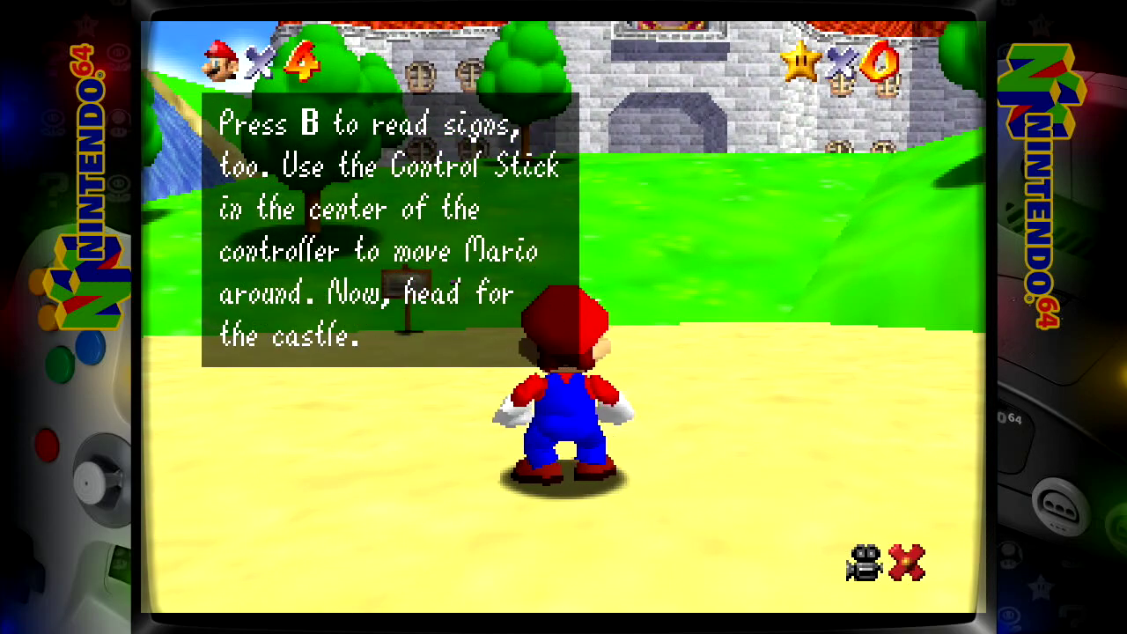
- Advance the opening messages in Super Mario 64 and make Mario jump across the bridge toward the castle door
{"action": "key", "text": "z"}
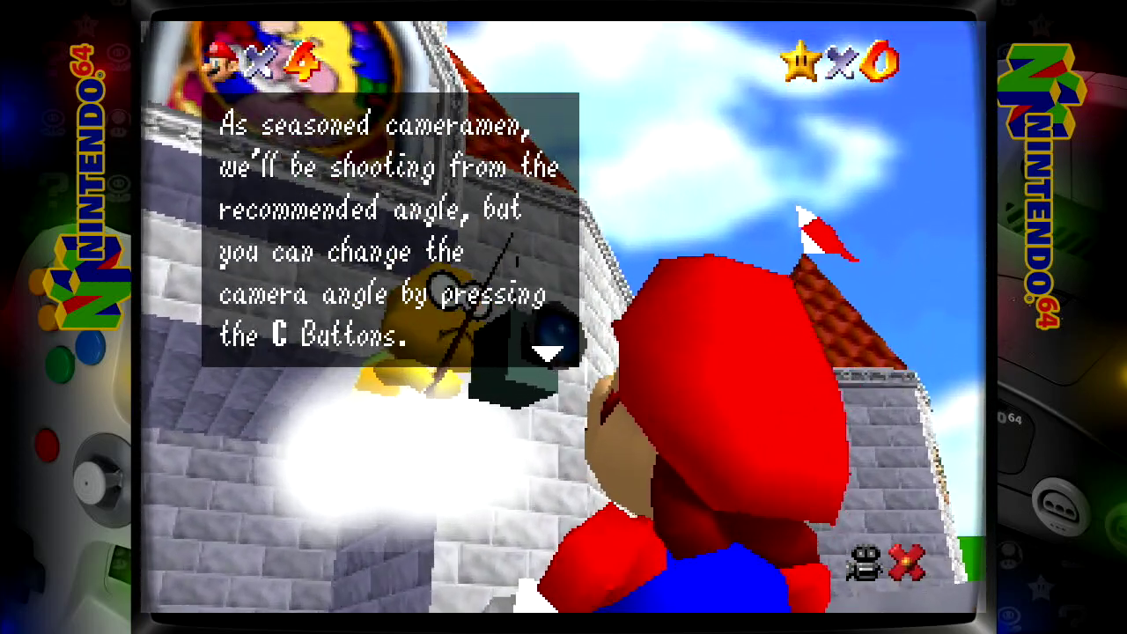
{"action": "key", "text": "x"}
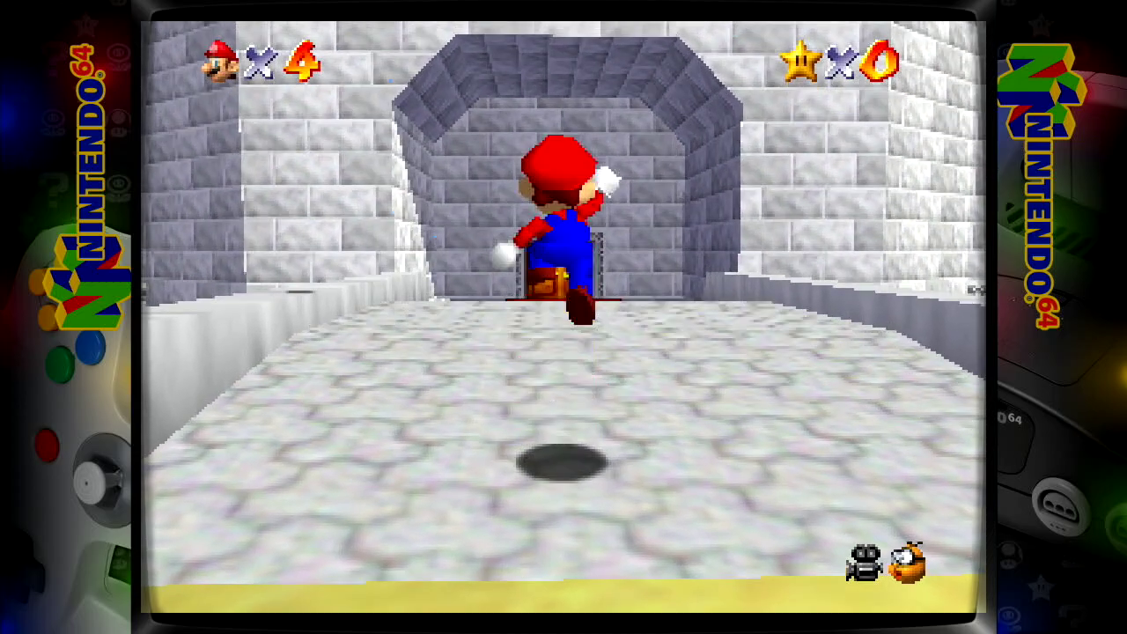
{"action": "key", "text": "x"}
{"action": "key", "text": "x"}
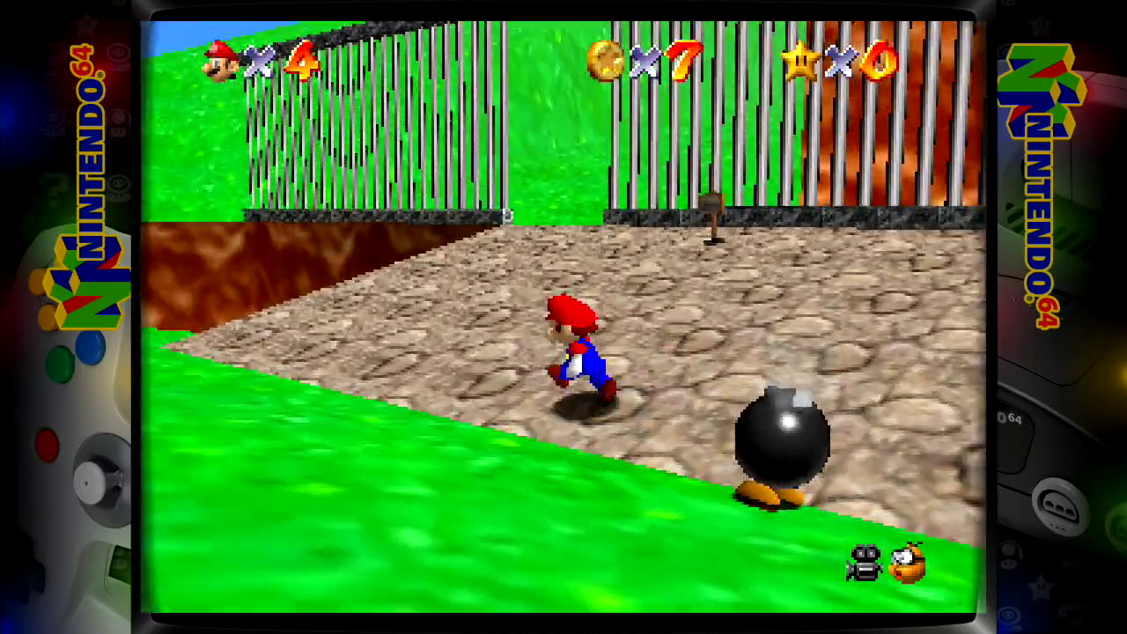
- Open the emulator's Quick Menu during the game and look through its entries down to Information
{"action": "key", "text": "F1"}
{"action": "key", "text": "Down"}
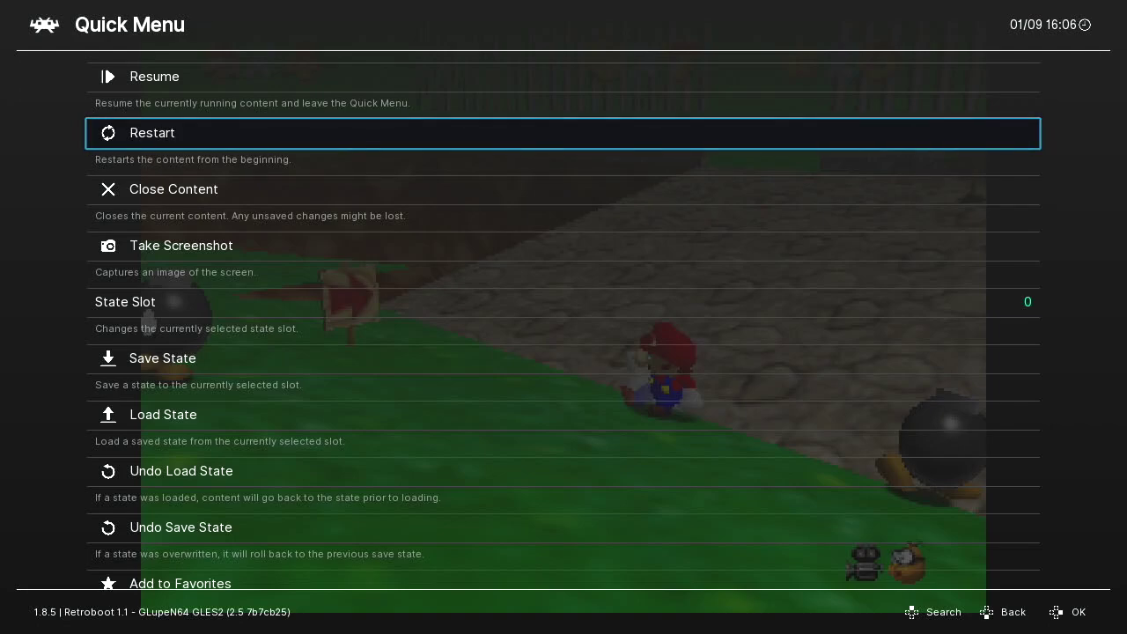
{"action": "key", "text": "Down"}
{"action": "key", "text": "Down"}
{"action": "key", "text": "Down"}
{"action": "key", "text": "Down"}
{"action": "key", "text": "Down"}
{"action": "key", "text": "Down"}
{"action": "key", "text": "Down"}
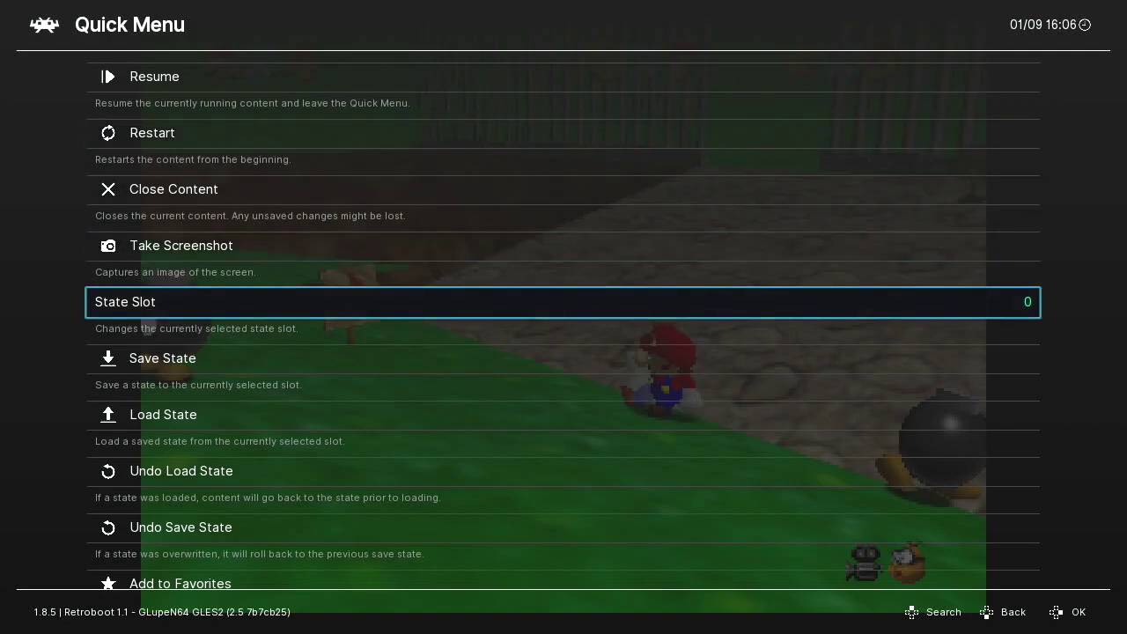
{"action": "key", "text": "Down"}
{"action": "key", "text": "Down"}
{"action": "key", "text": "Down"}
{"action": "key", "text": "Down"}
{"action": "key", "text": "Down"}
{"action": "key", "text": "Down"}
{"action": "key", "text": "Down"}
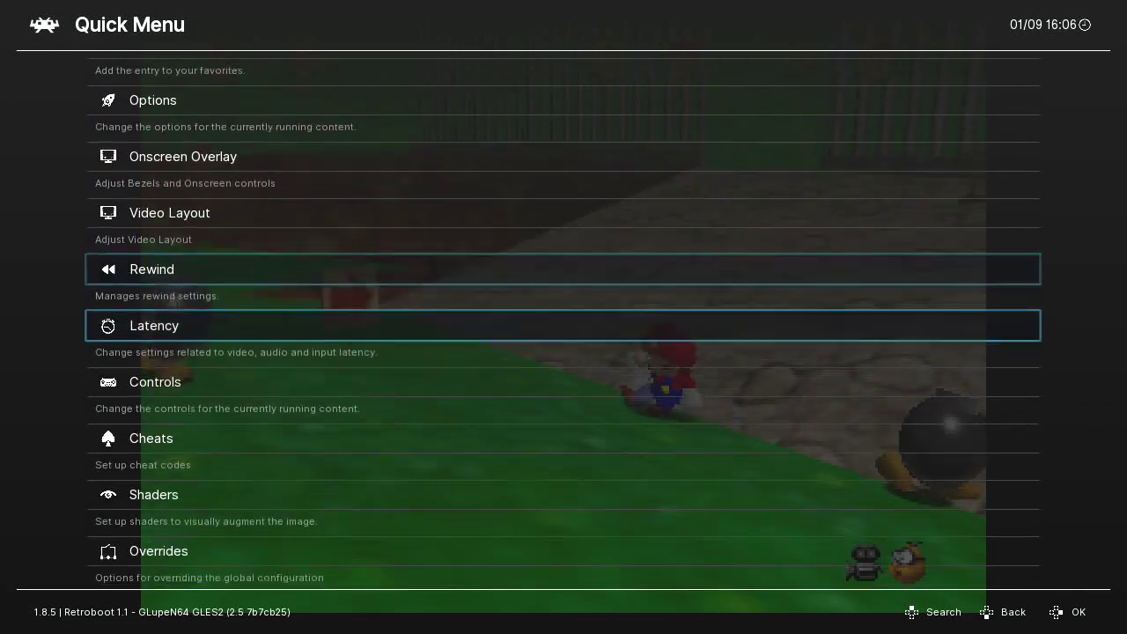
{"action": "key", "text": "Down"}
{"action": "key", "text": "Down"}
{"action": "key", "text": "Down"}
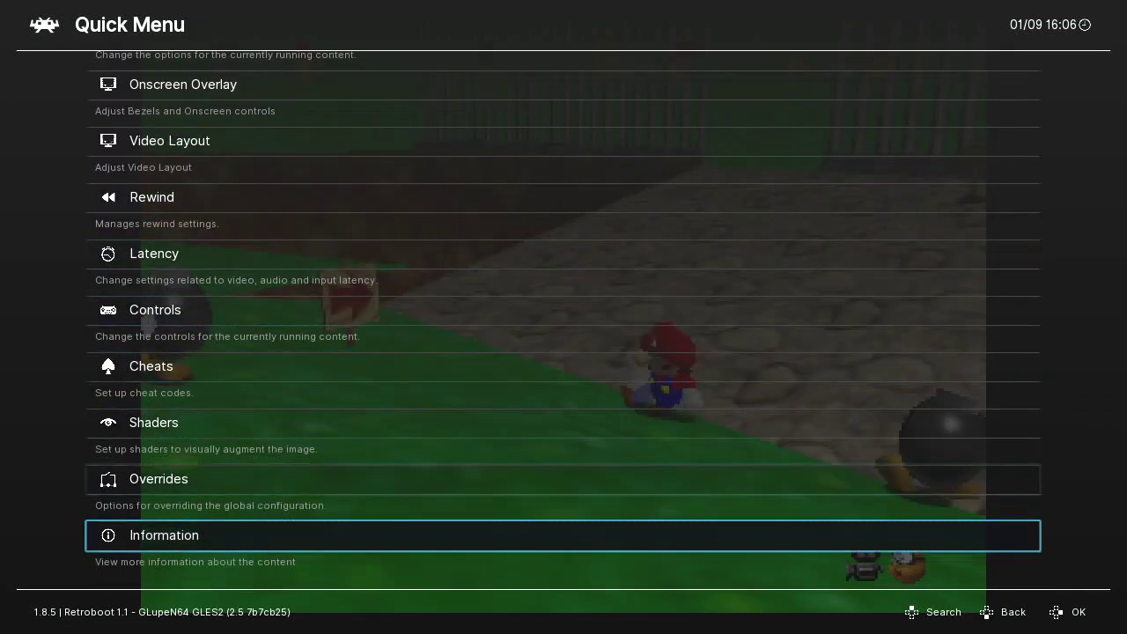
- Go back up through the Quick Menu from Information to the Close Content and Restart entries
{"action": "key", "text": "Up"}
{"action": "key", "text": "Up"}
{"action": "key", "text": "Up"}
{"action": "key", "text": "Up"}
{"action": "key", "text": "Up"}
{"action": "key", "text": "Up"}
{"action": "key", "text": "Up"}
{"action": "key", "text": "Up"}
{"action": "key", "text": "Up"}
{"action": "key", "text": "Up"}
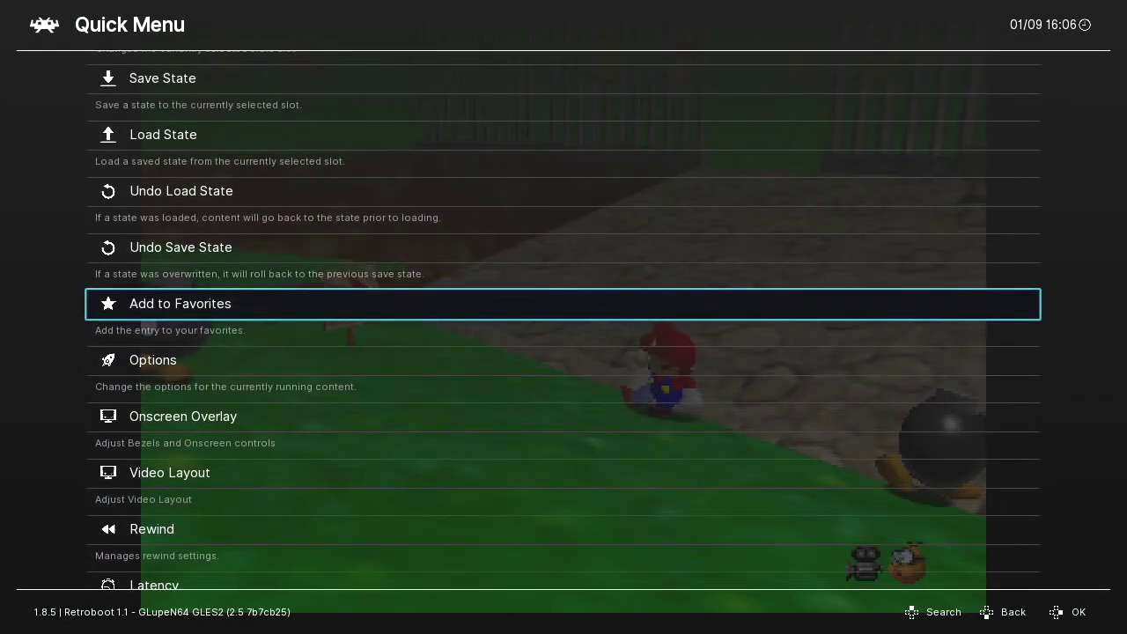
{"action": "key", "text": "Up"}
{"action": "key", "text": "Up"}
{"action": "key", "text": "Up"}
{"action": "key", "text": "Up"}
{"action": "key", "text": "Up"}
{"action": "key", "text": "Up"}
{"action": "key", "text": "Up"}
{"action": "key", "text": "Up"}
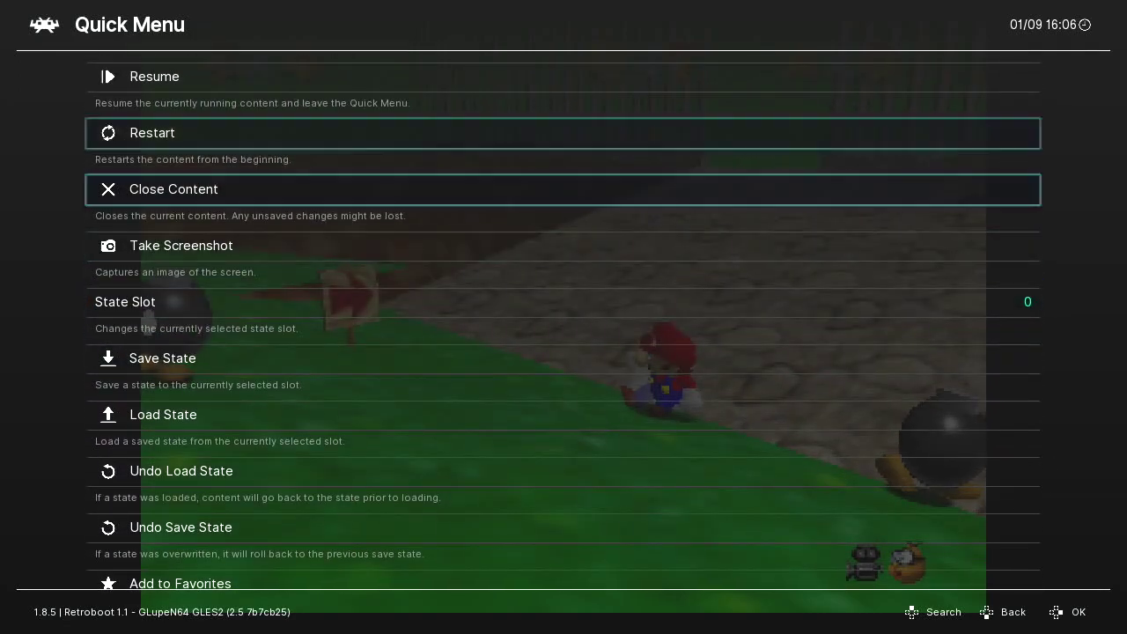
- Look through the Quick Menu entries below Restart once more
{"action": "key", "text": "Down"}
{"action": "key", "text": "Down"}
{"action": "key", "text": "Down"}
{"action": "key", "text": "Down"}
{"action": "key", "text": "Down"}
{"action": "key", "text": "Down"}
{"action": "key", "text": "Down"}
{"action": "key", "text": "Down"}
{"action": "key", "text": "Down"}
{"action": "key", "text": "Down"}
{"action": "key", "text": "Down"}
{"action": "key", "text": "Up"}
{"action": "key", "text": "Up"}
- Return to the Main Menu and look through its entries below Quick Menu
{"action": "key", "text": "BackSpace"}
{"action": "key", "text": "Down"}
{"action": "key", "text": "Down"}
{"action": "key", "text": "Down"}
{"action": "key", "text": "Down"}
{"action": "key", "text": "Down"}
{"action": "key", "text": "Up"}
{"action": "key", "text": "Up"}
{"action": "key", "text": "Up"}
{"action": "key", "text": "Up"}
{"action": "key", "text": "Up"}
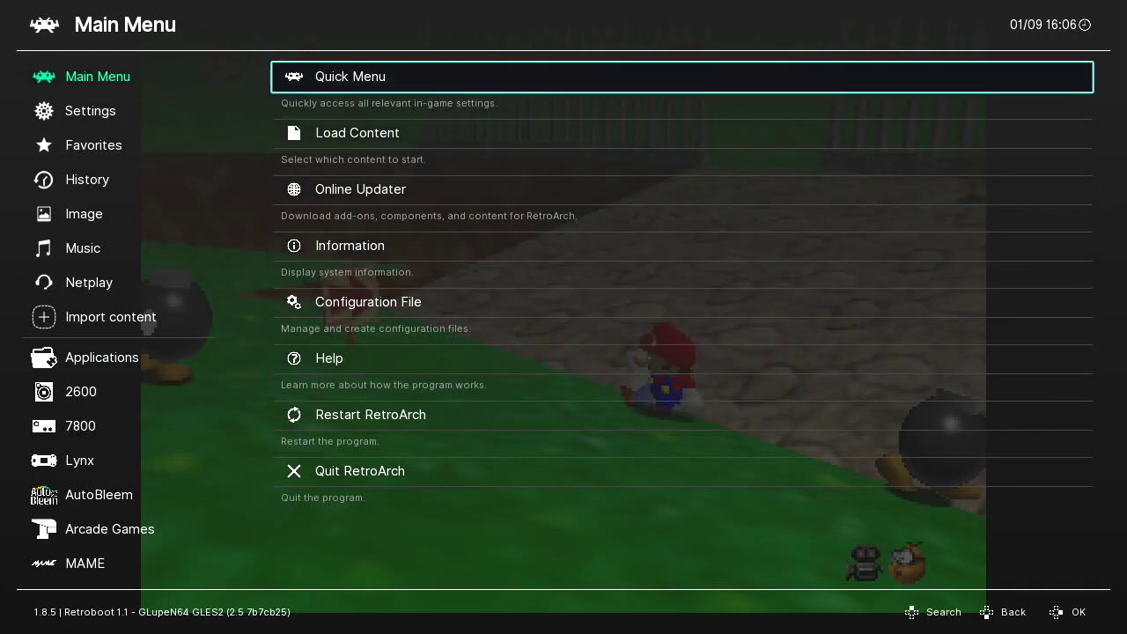
- Reopen the Quick Menu and open the Controls settings for the running game
{"action": "key", "text": "Return"}
{"action": "key", "text": "Down"}
{"action": "key", "text": "Down"}
{"action": "key", "text": "Down"}
{"action": "key", "text": "Down"}
{"action": "key", "text": "Down"}
{"action": "key", "text": "Down"}
{"action": "key", "text": "Down"}
{"action": "key", "text": "Down"}
{"action": "key", "text": "Down"}
{"action": "key", "text": "Down"}
{"action": "key", "text": "Down"}
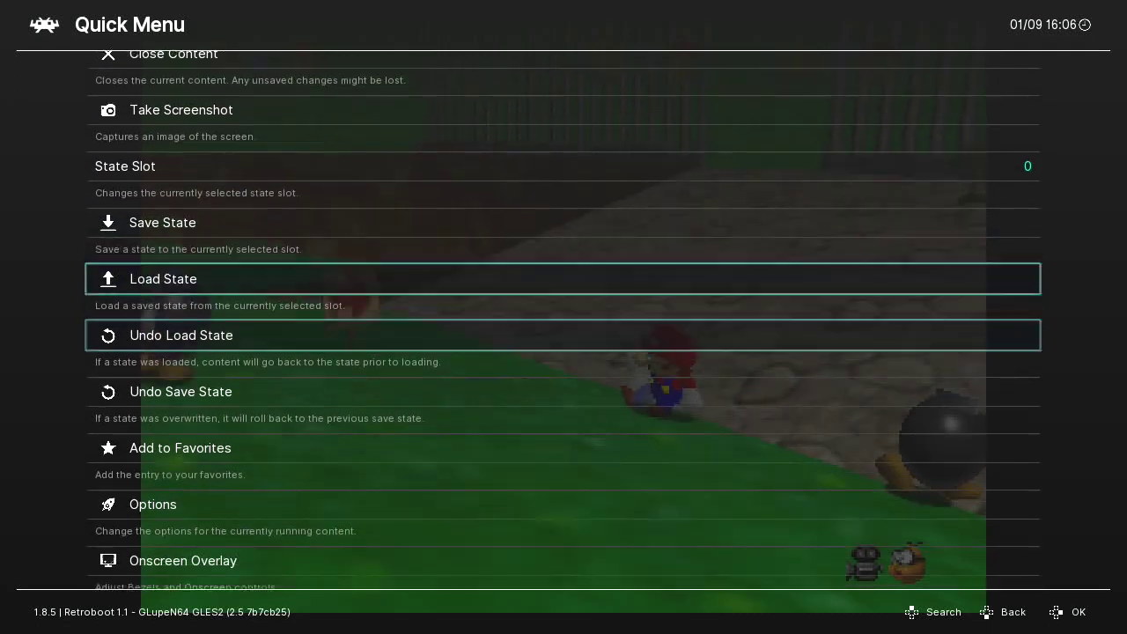
{"action": "key", "text": "Down"}
{"action": "key", "text": "Down"}
{"action": "key", "text": "Down"}
{"action": "key", "text": "Down"}
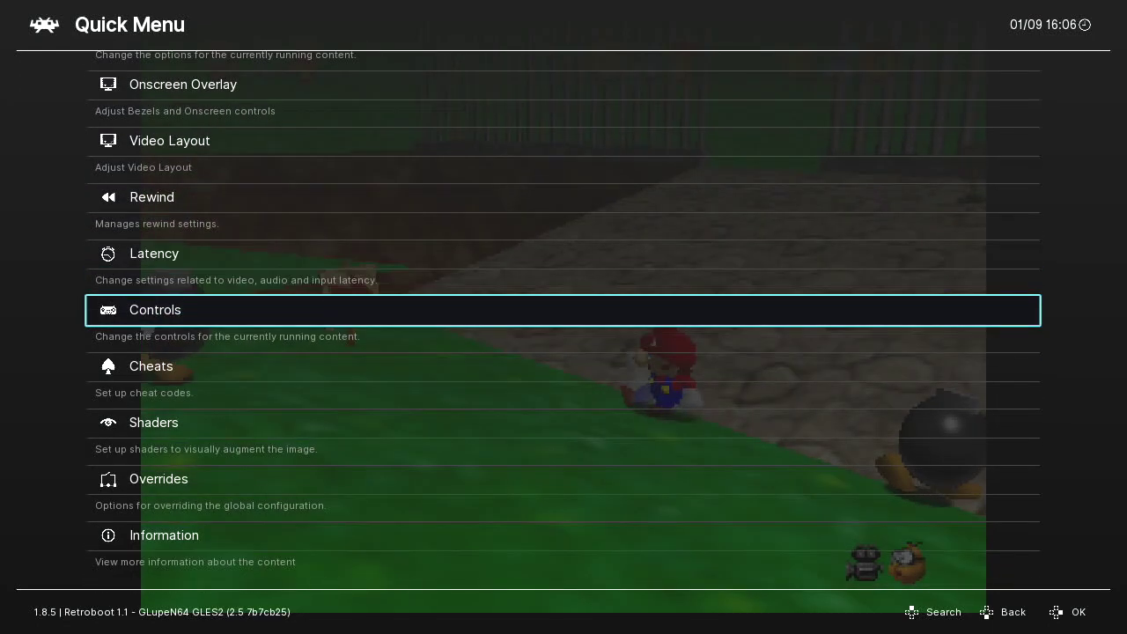
{"action": "key", "text": "Return"}
- Open the Port 1 Controls mappings
{"action": "key", "text": "Down"}
{"action": "key", "text": "Down"}
{"action": "key", "text": "Down"}
{"action": "key", "text": "Down"}
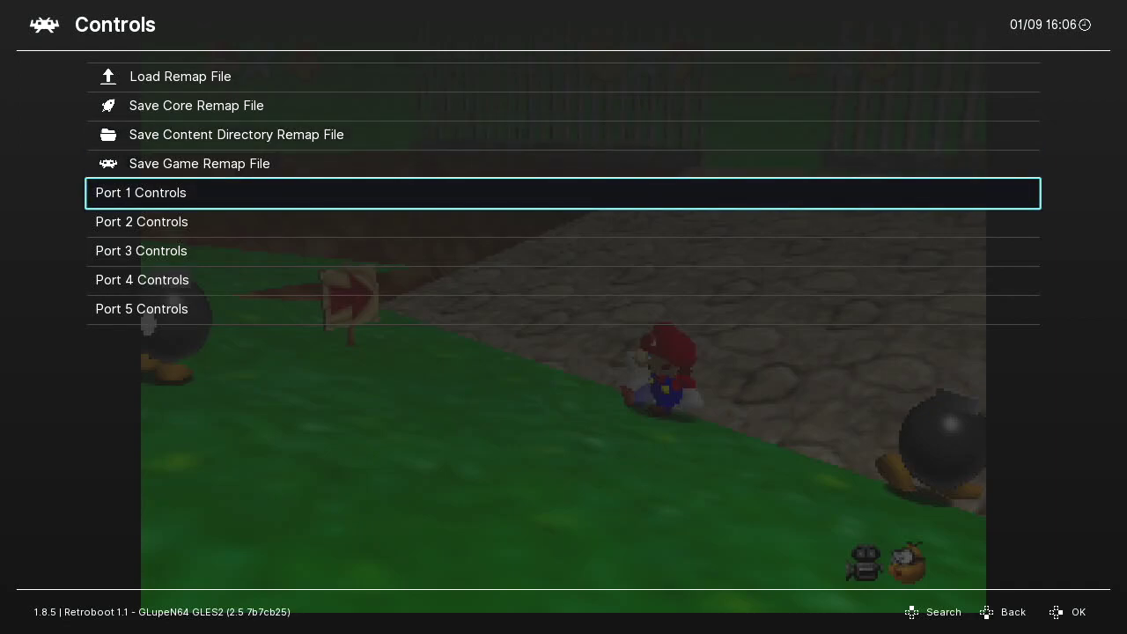
{"action": "key", "text": "Return"}
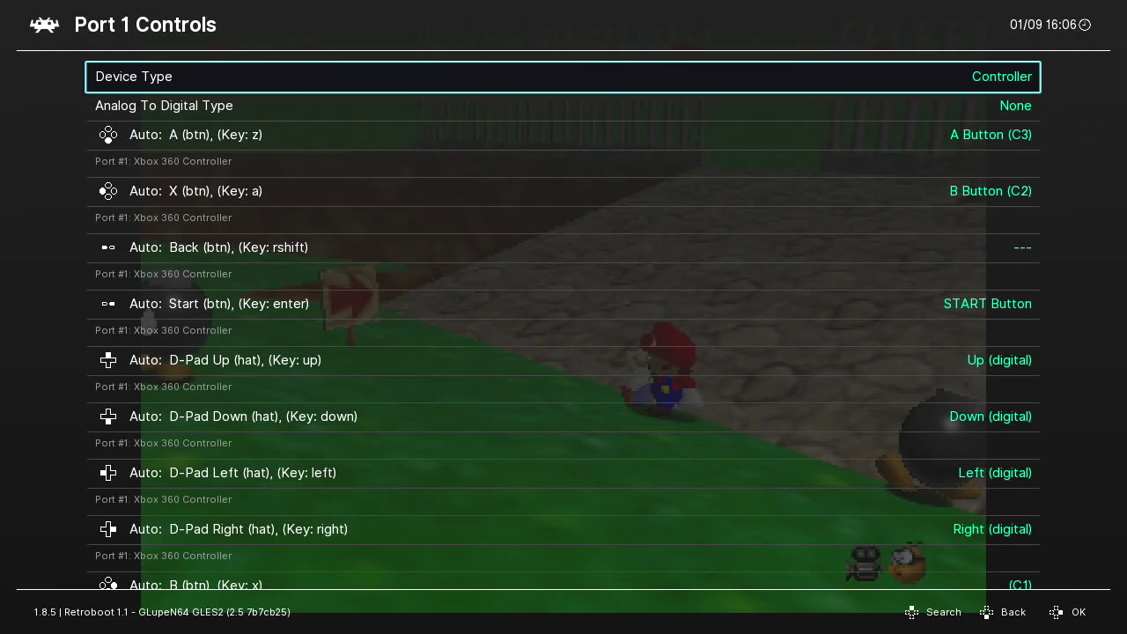
- Examine how the controller's A and X buttons are mapped for port 1
{"action": "key", "text": "Down"}
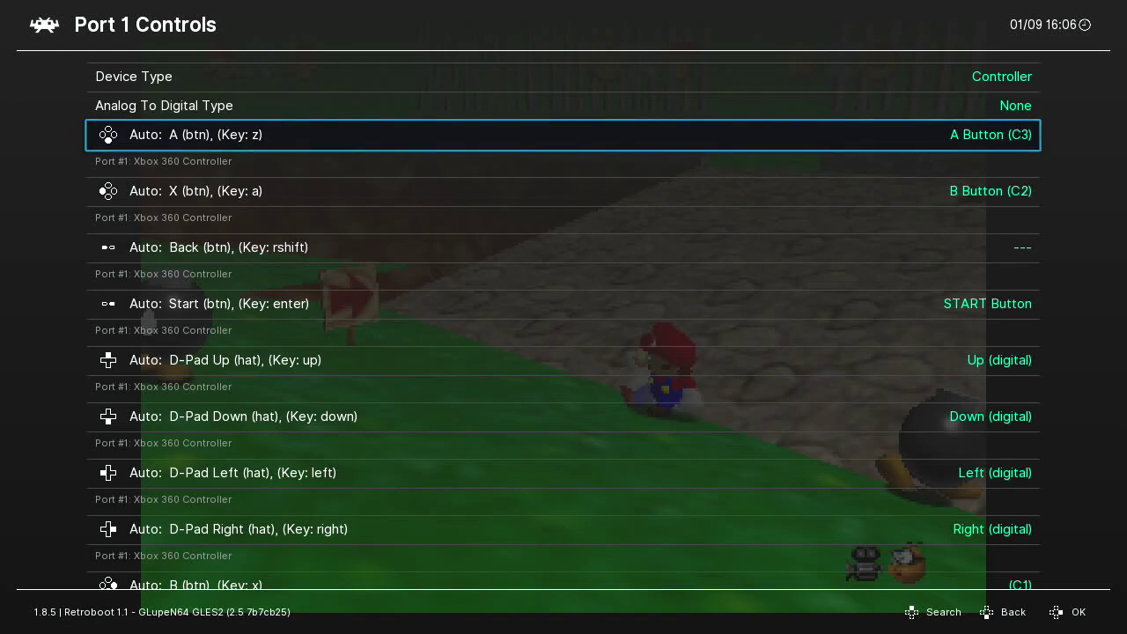
{"action": "key", "text": "Down"}
{"action": "key", "text": "Up"}
{"action": "key", "text": "Down"}
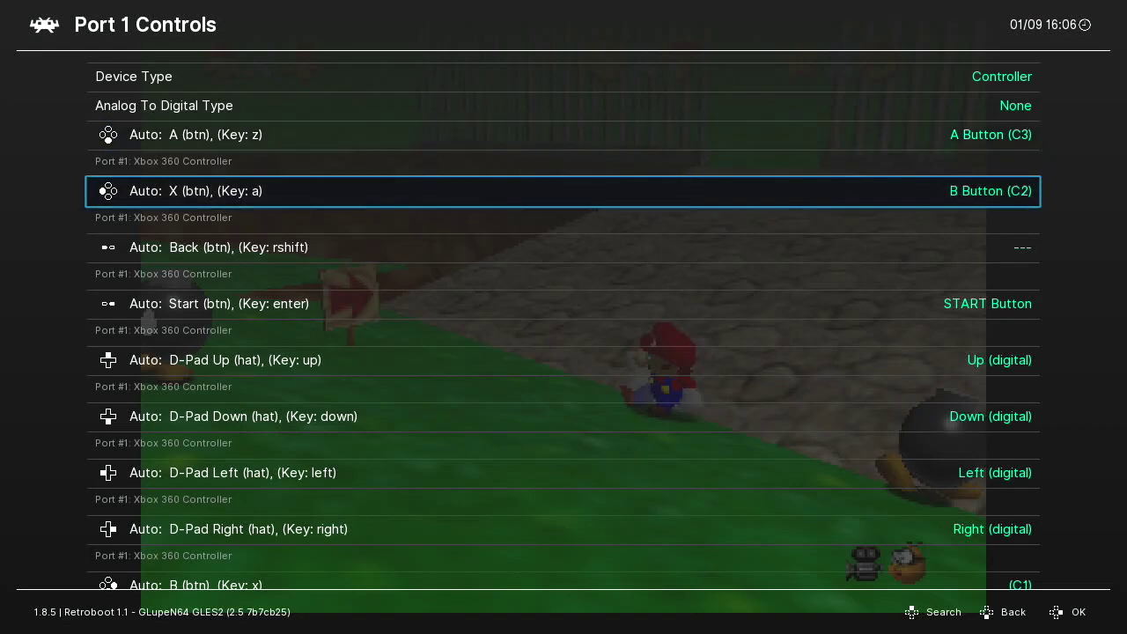
{"action": "key", "text": "Down"}
{"action": "key", "text": "Down"}
{"action": "key", "text": "Up"}
{"action": "key", "text": "Up"}
{"action": "key", "text": "Up"}
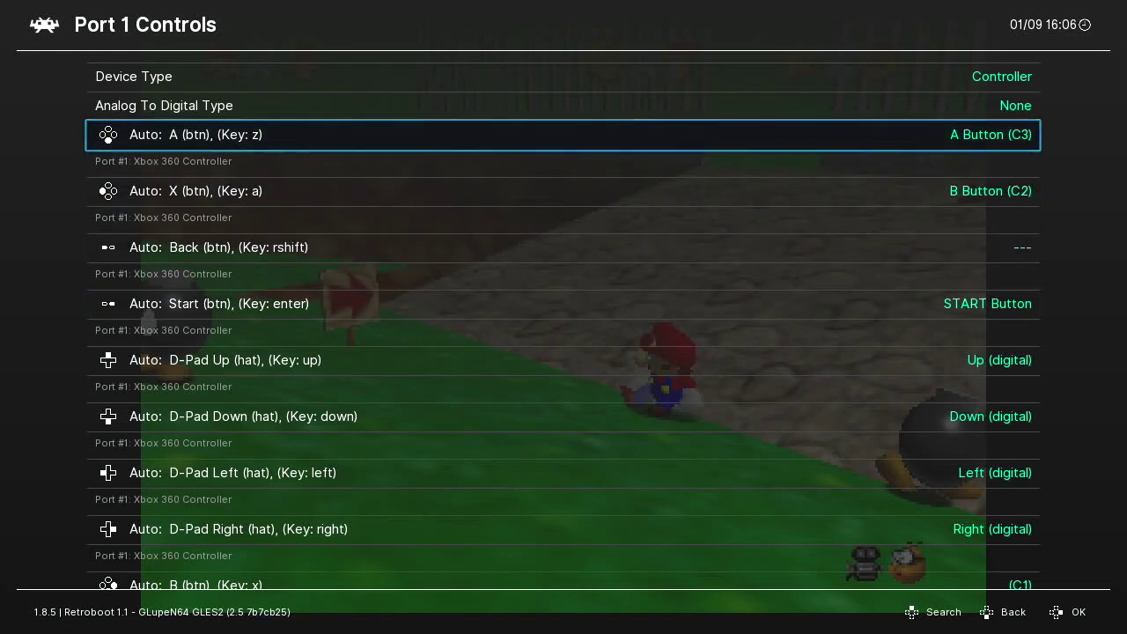
{"action": "key", "text": "Up"}
{"action": "key", "text": "Down"}
{"action": "key", "text": "Down"}
{"action": "key", "text": "Down"}
{"action": "key", "text": "Up"}
{"action": "key", "text": "Down"}
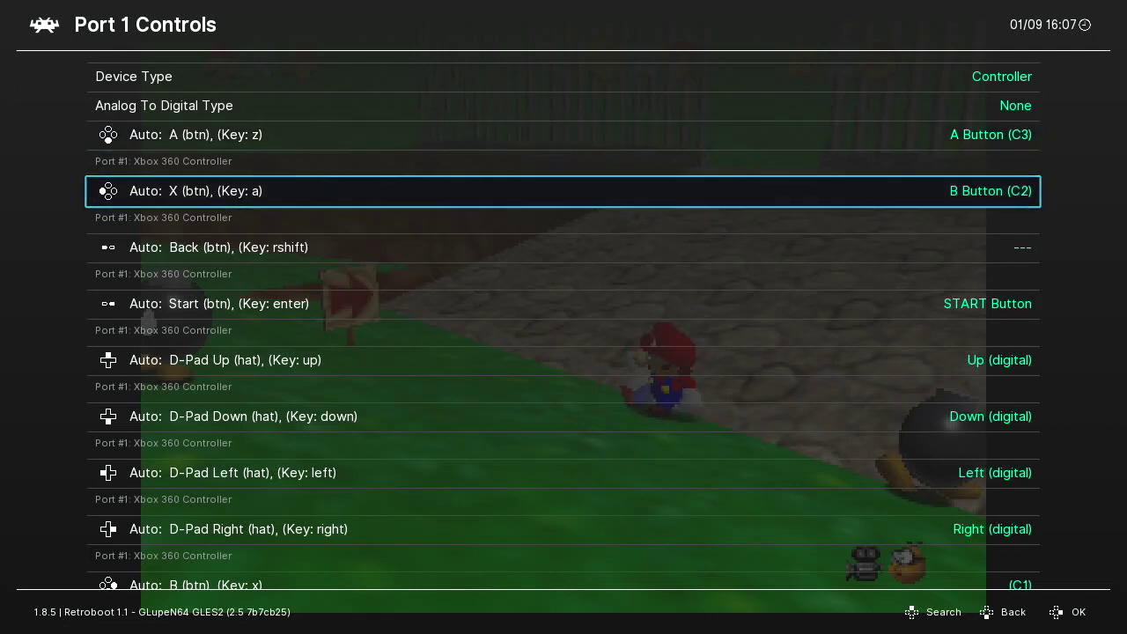
{"action": "key", "text": "Up"}
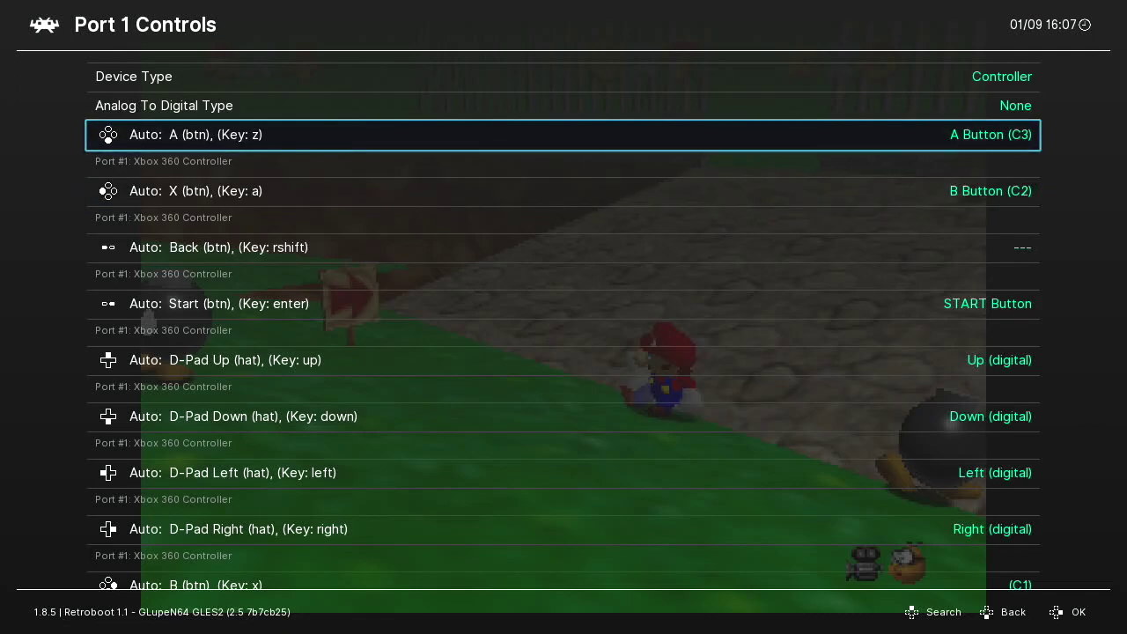
{"action": "key", "text": "Down"}
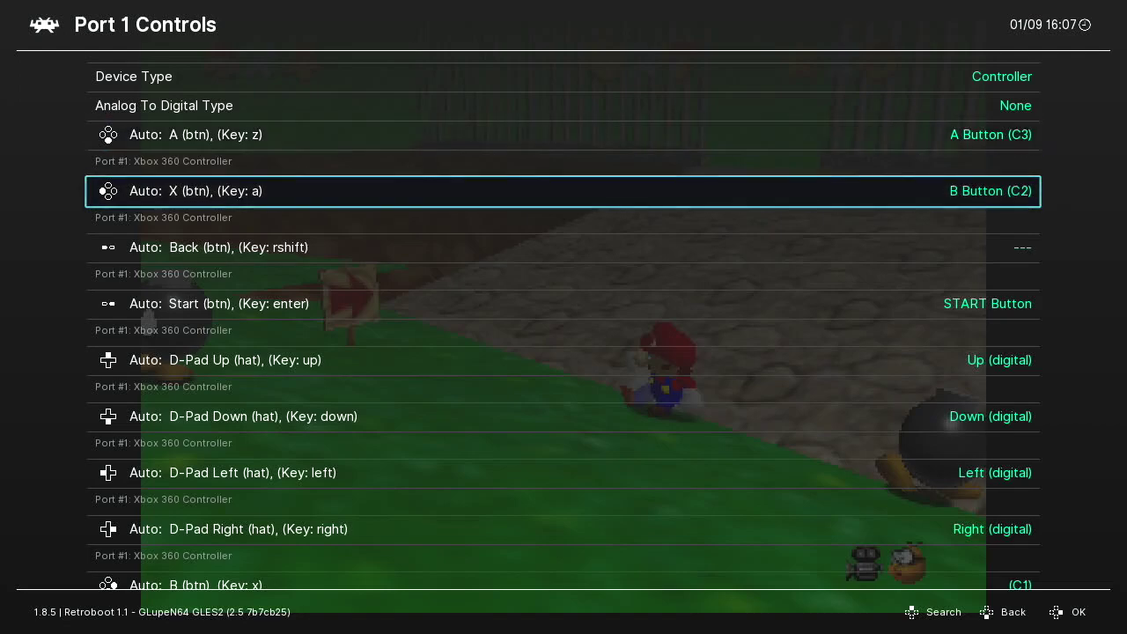
- Examine the Back and Start button mappings, comparing them with the A and X entries
{"action": "key", "text": "Down"}
{"action": "key", "text": "Down"}
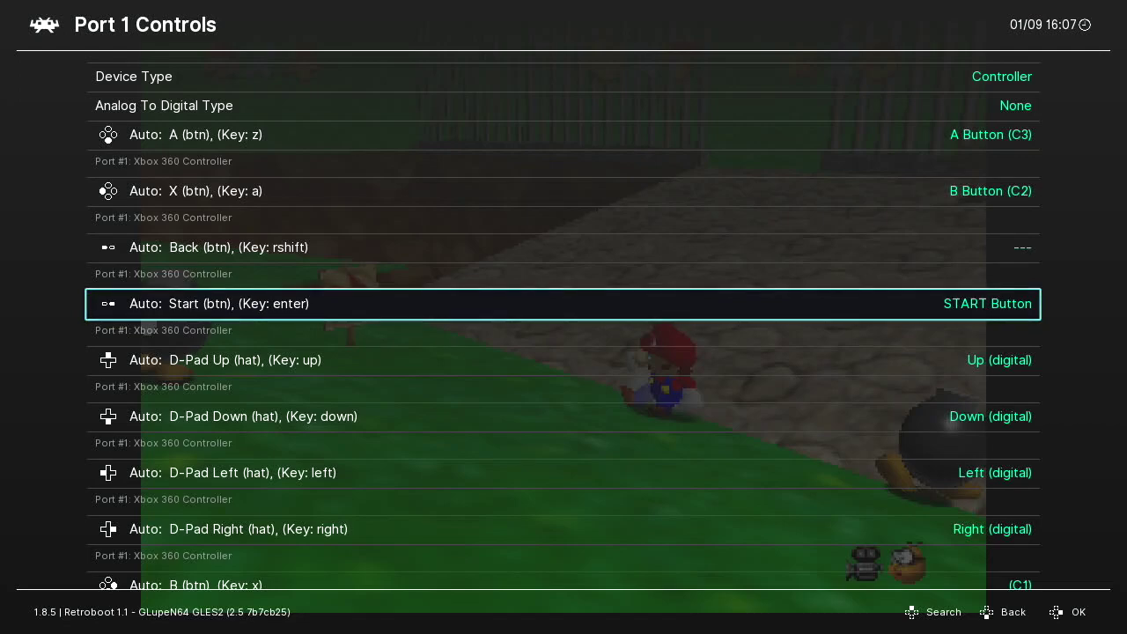
{"action": "key", "text": "Up"}
{"action": "key", "text": "Up"}
{"action": "key", "text": "Up"}
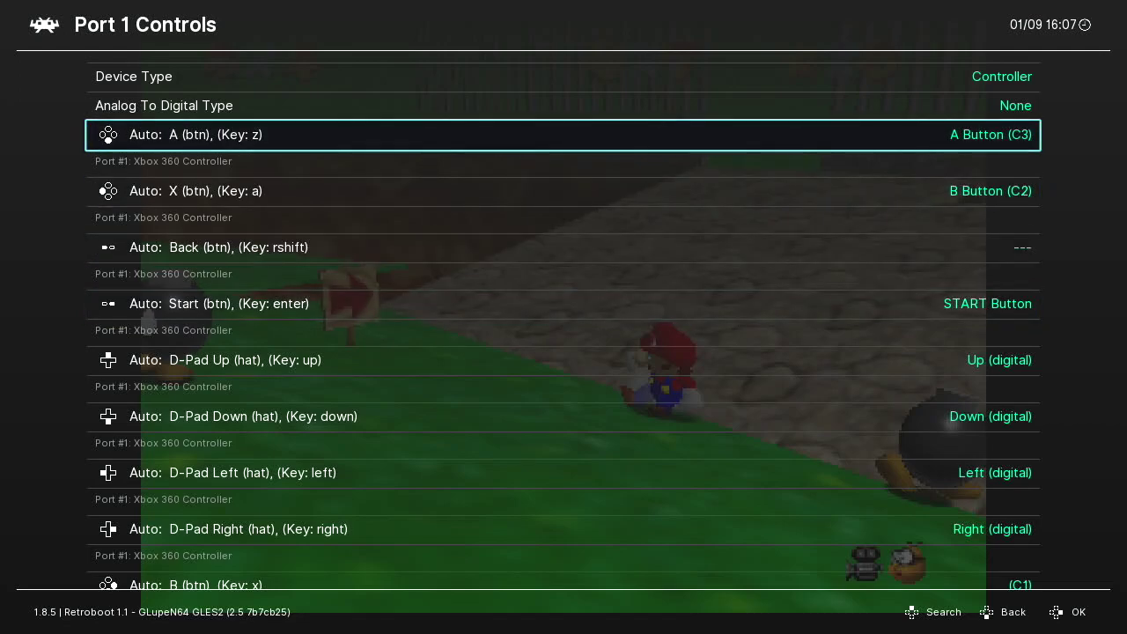
{"action": "key", "text": "Down"}
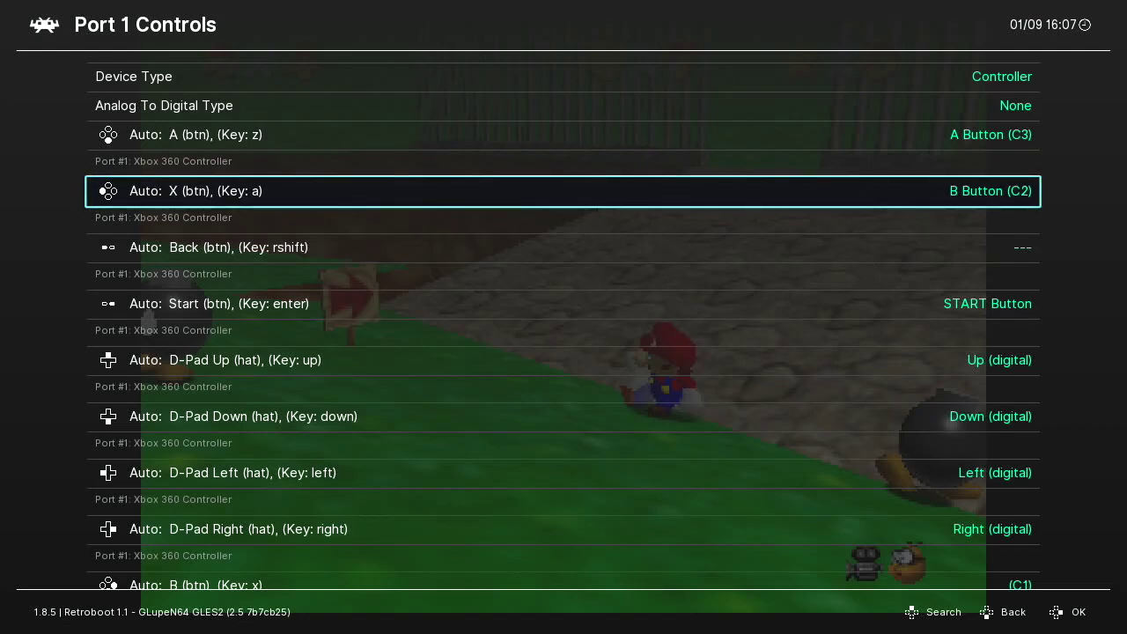
{"action": "key", "text": "Down"}
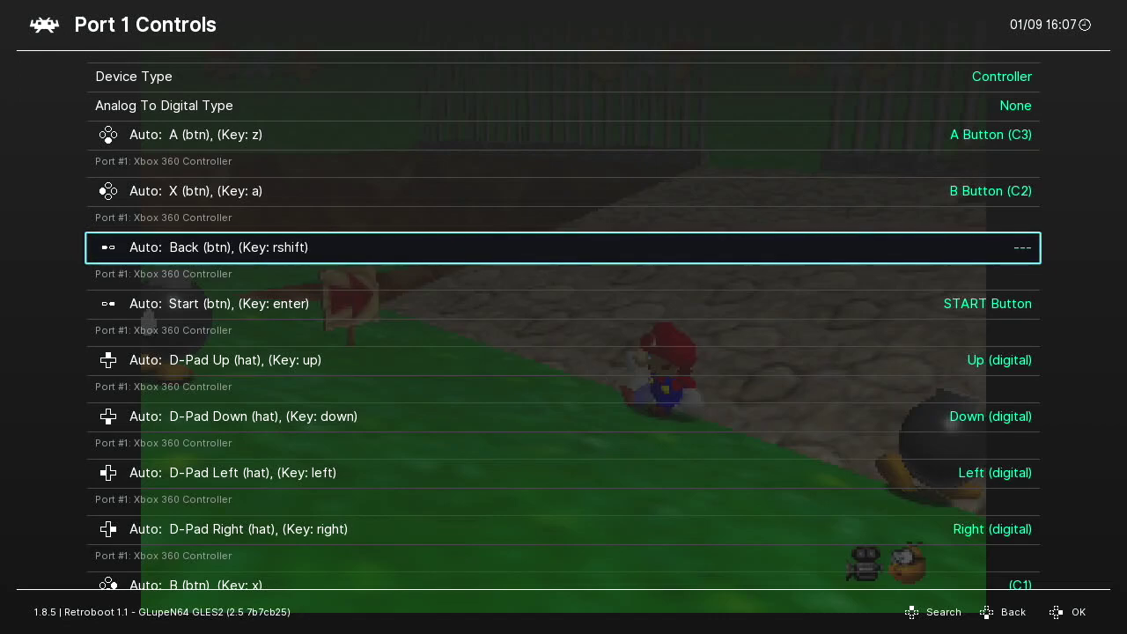
{"action": "key", "text": "Down"}
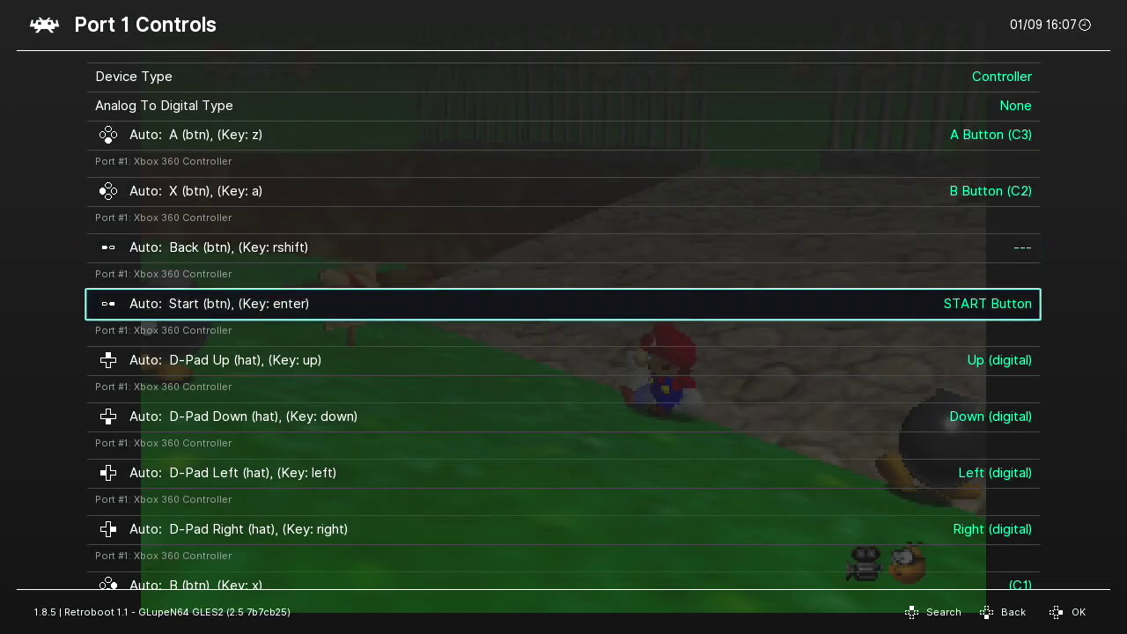
- Examine the D-Pad direction mappings for port 1
{"action": "key", "text": "Down"}
{"action": "key", "text": "Down"}
{"action": "key", "text": "Down"}
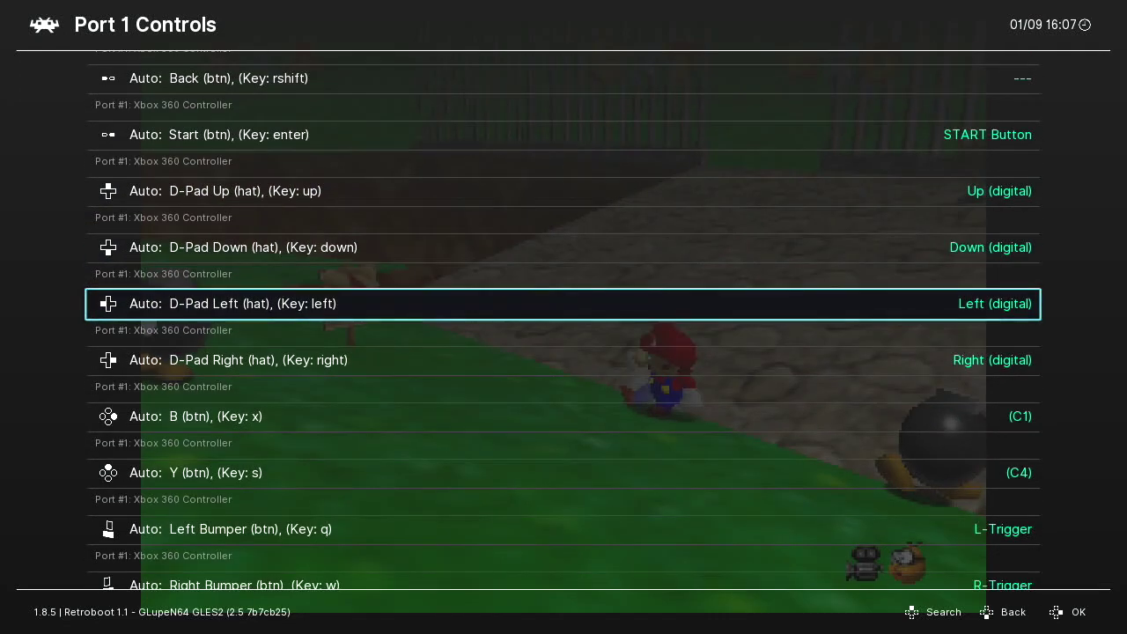
{"action": "key", "text": "Up"}
{"action": "key", "text": "Up"}
{"action": "key", "text": "Down"}
{"action": "key", "text": "Up"}
{"action": "key", "text": "Down"}
{"action": "key", "text": "Down"}
{"action": "key", "text": "Down"}
{"action": "key", "text": "Up"}
{"action": "key", "text": "Down"}
- Examine the mappings of the B and Y buttons, both bumpers and both triggers
{"action": "key", "text": "Down"}
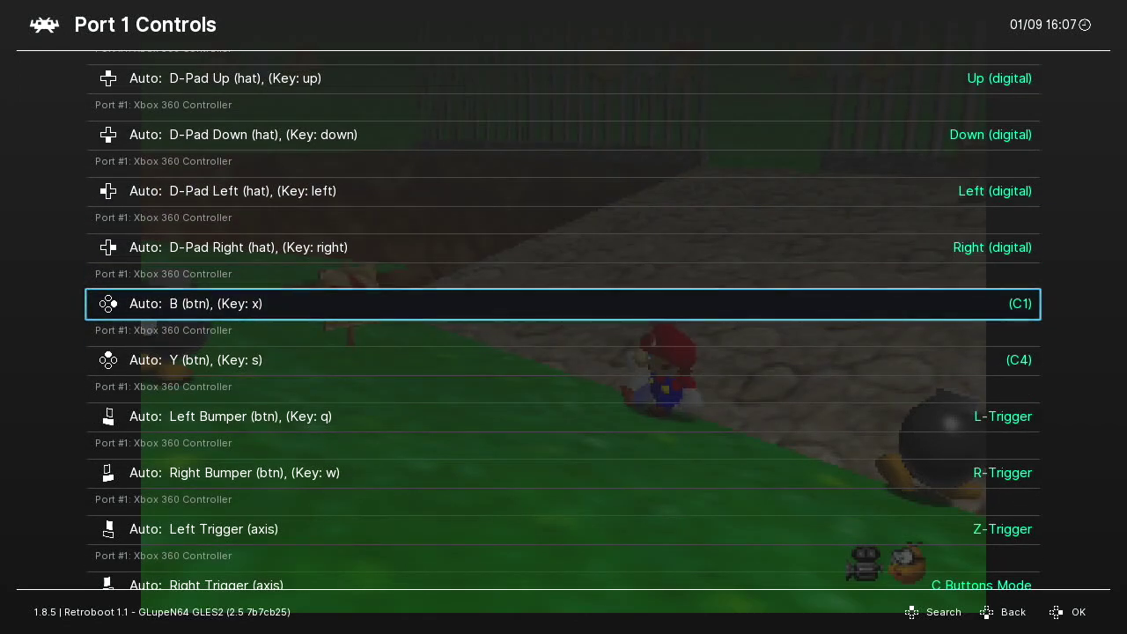
{"action": "key", "text": "Down"}
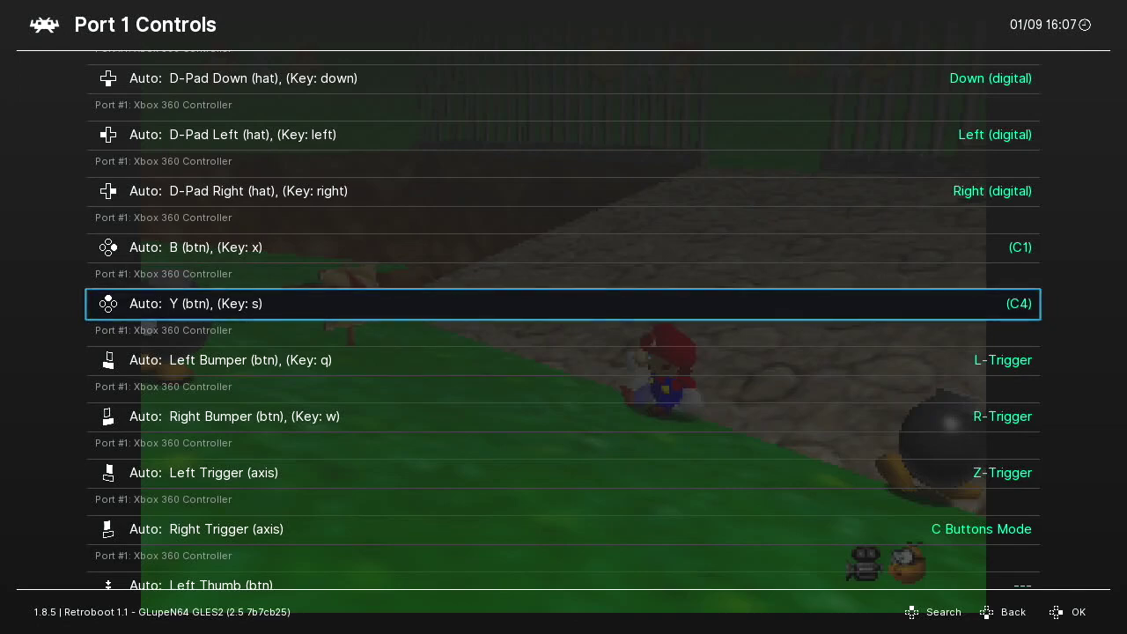
{"action": "key", "text": "Down"}
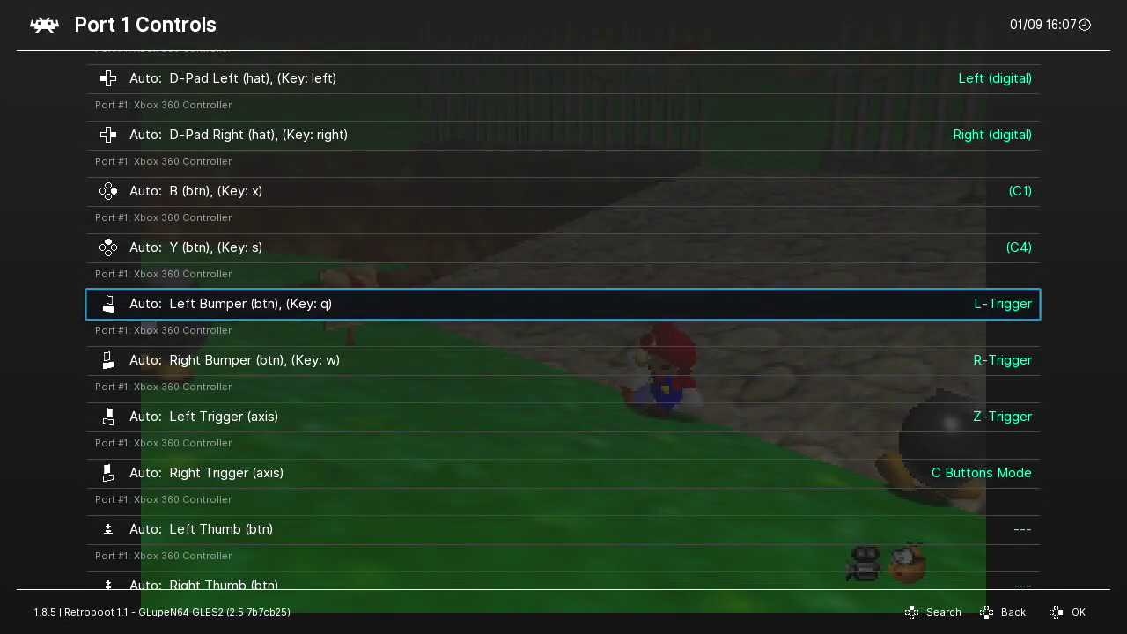
{"action": "key", "text": "Down"}
{"action": "key", "text": "Down"}
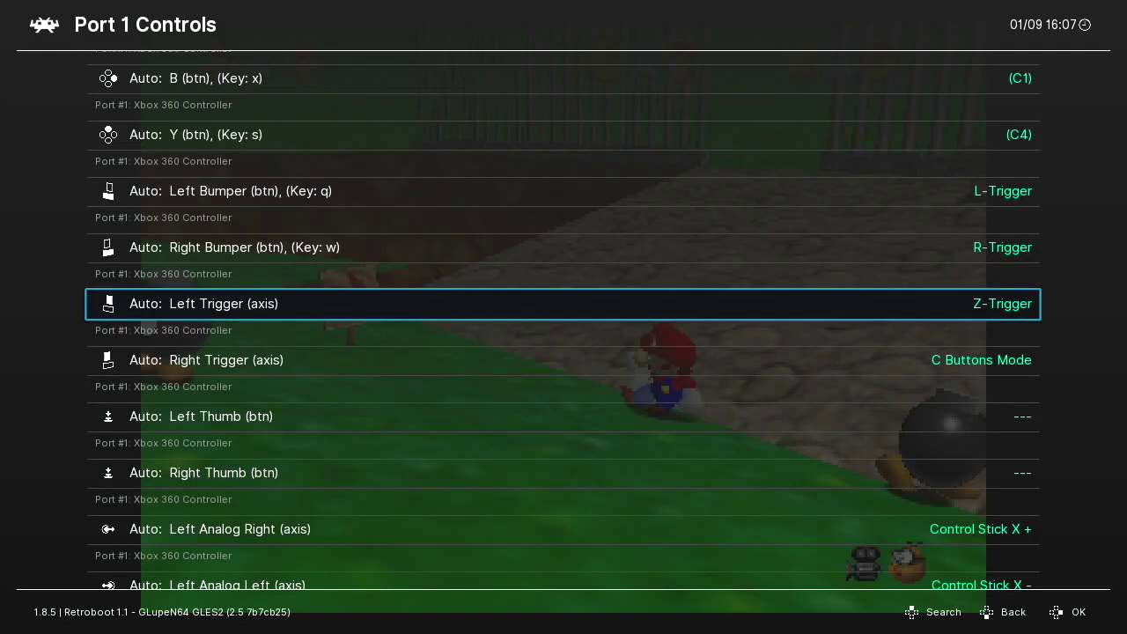
{"action": "key", "text": "Down"}
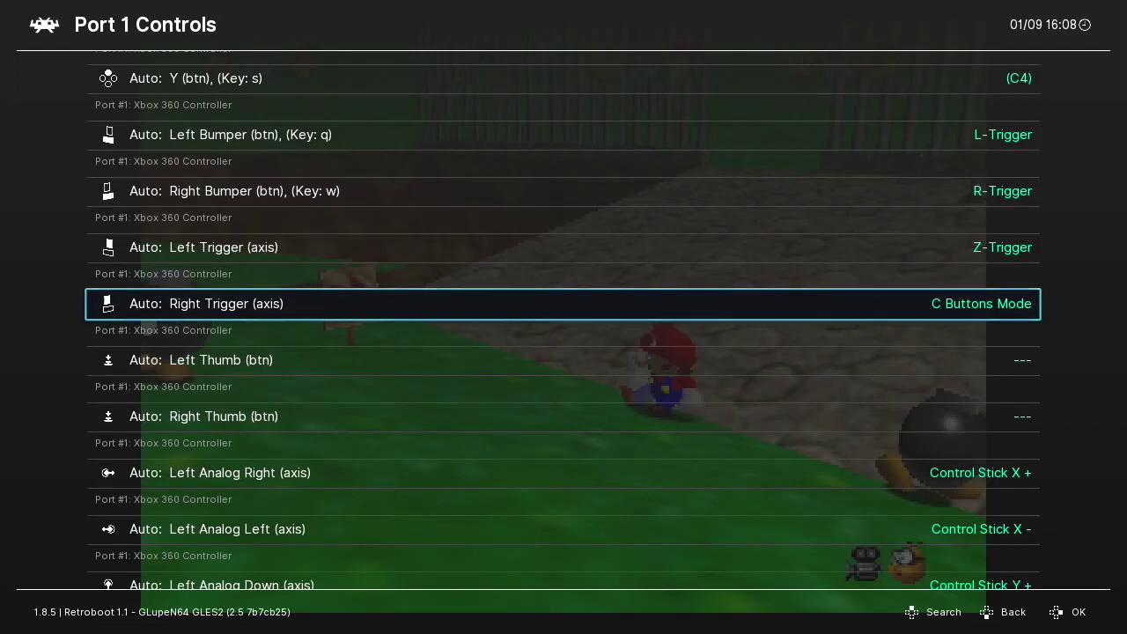
- Examine the thumb button mappings and the four left analog stick directions
{"action": "key", "text": "Down"}
{"action": "key", "text": "Down"}
{"action": "key", "text": "Down"}
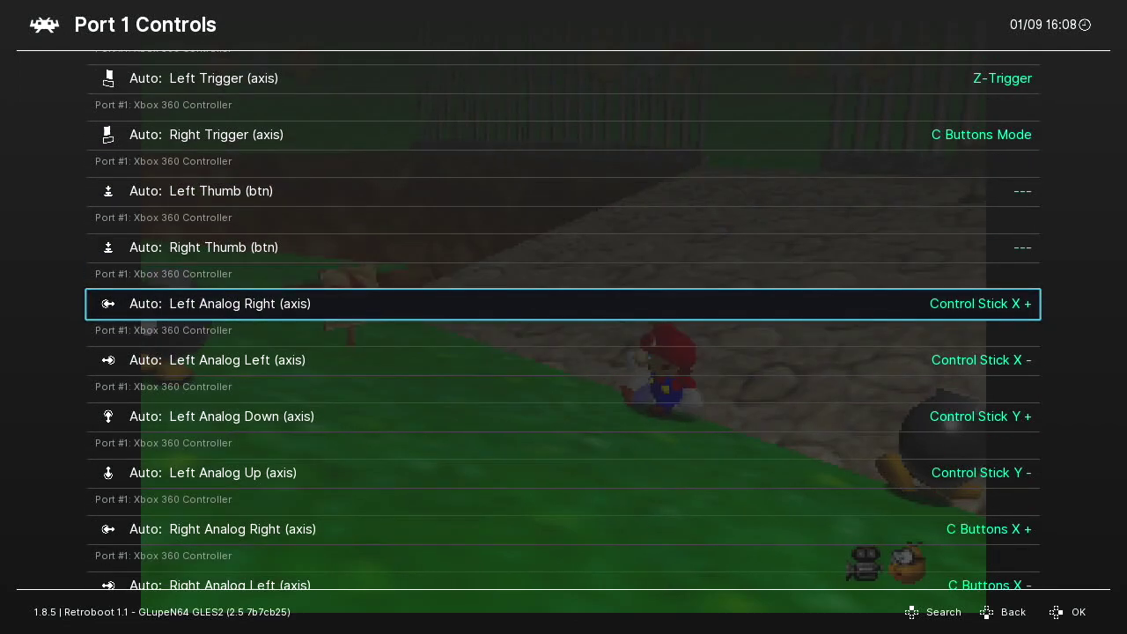
{"action": "key", "text": "Down"}
{"action": "key", "text": "Down"}
{"action": "key", "text": "Down"}
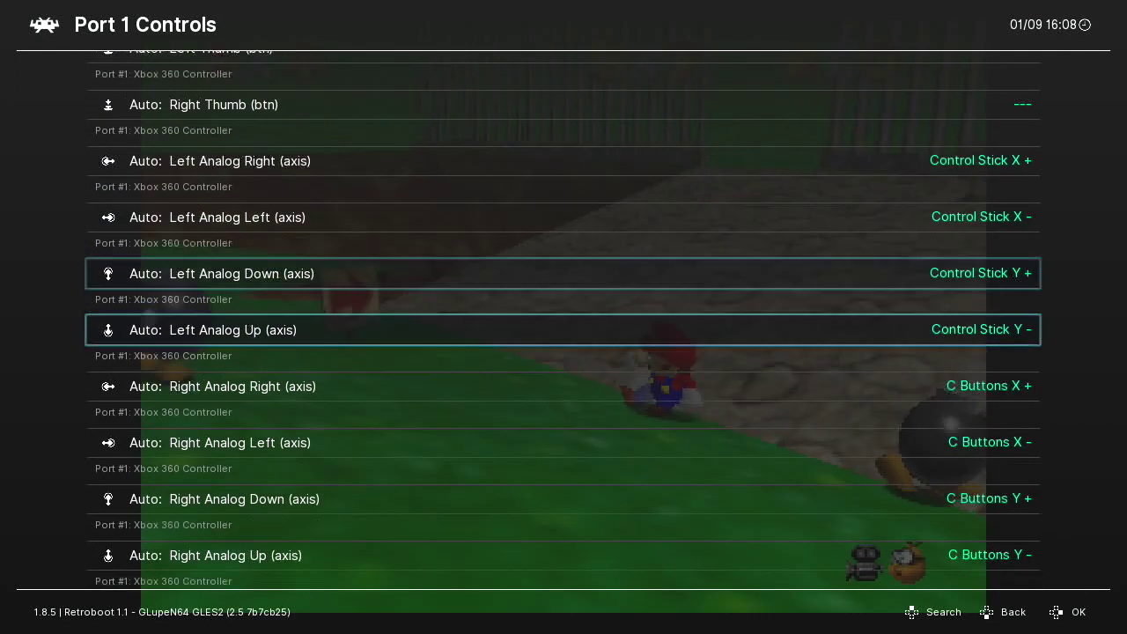
{"action": "key", "text": "Up"}
{"action": "key", "text": "Up"}
{"action": "key", "text": "Up"}
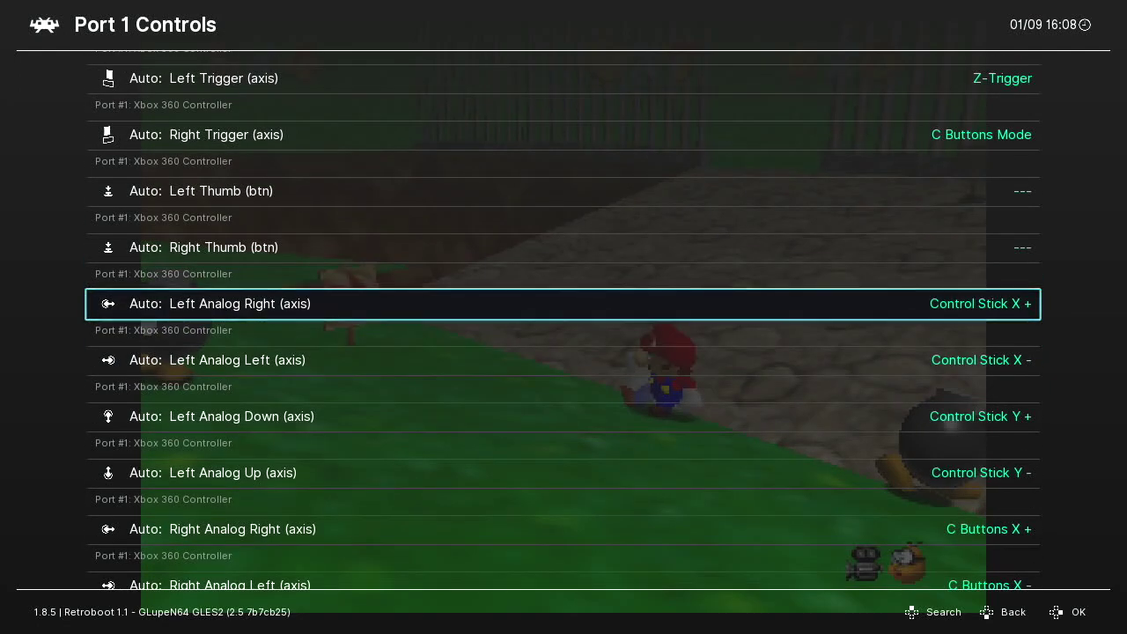
{"action": "key", "text": "Down"}
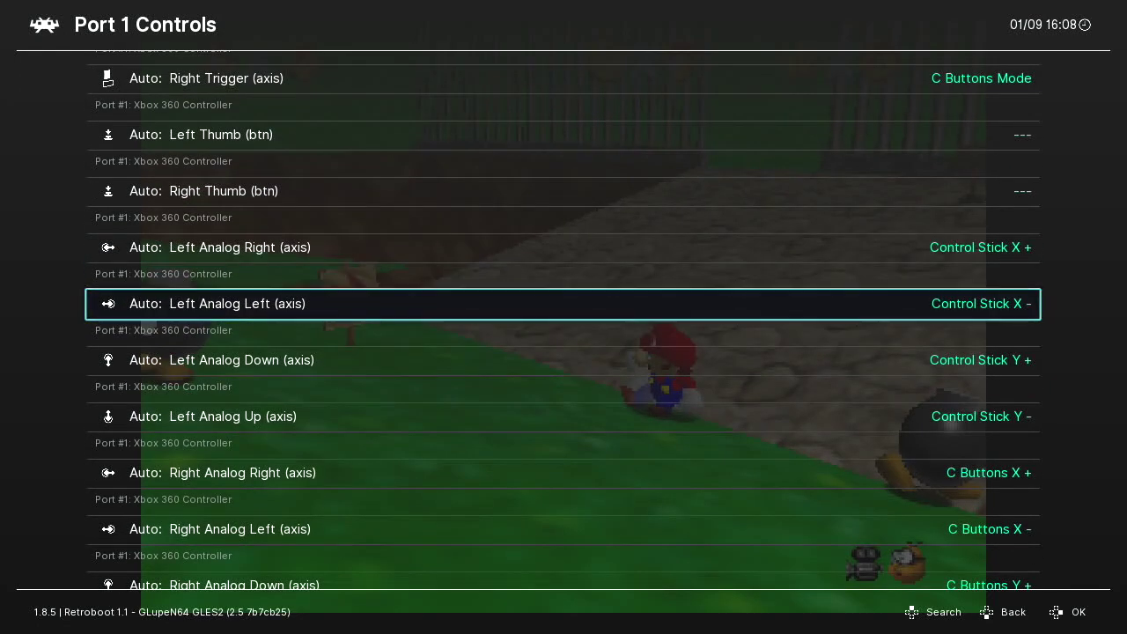
{"action": "key", "text": "Up"}
{"action": "key", "text": "Down"}
{"action": "key", "text": "Down"}
{"action": "key", "text": "Down"}
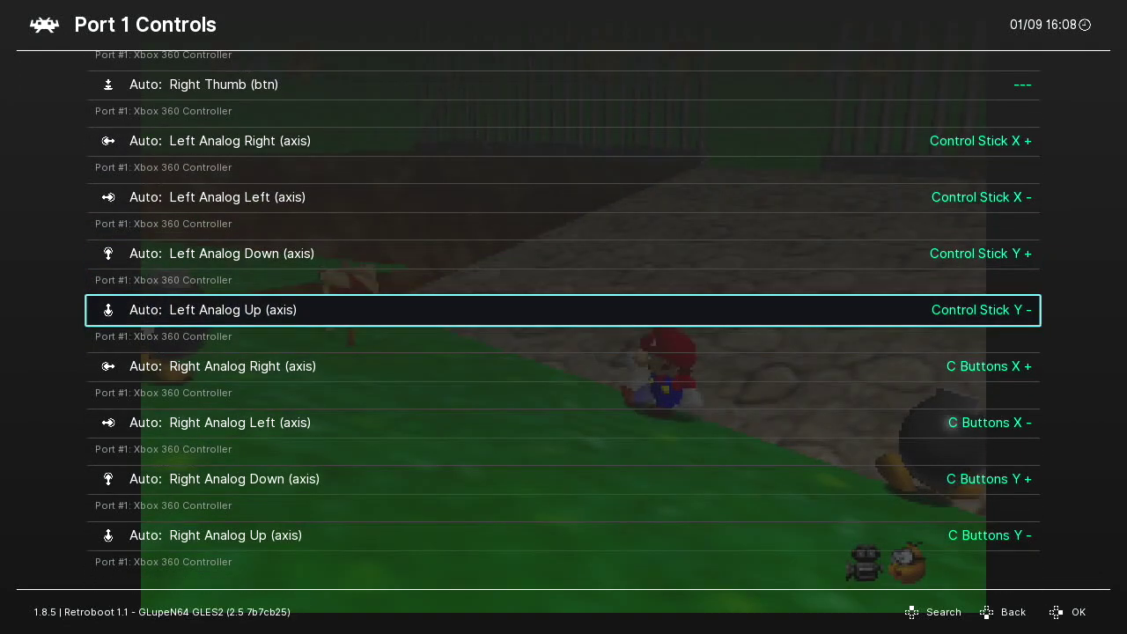
- Examine the four right analog stick direction mappings at the end of the list
{"action": "key", "text": "Down"}
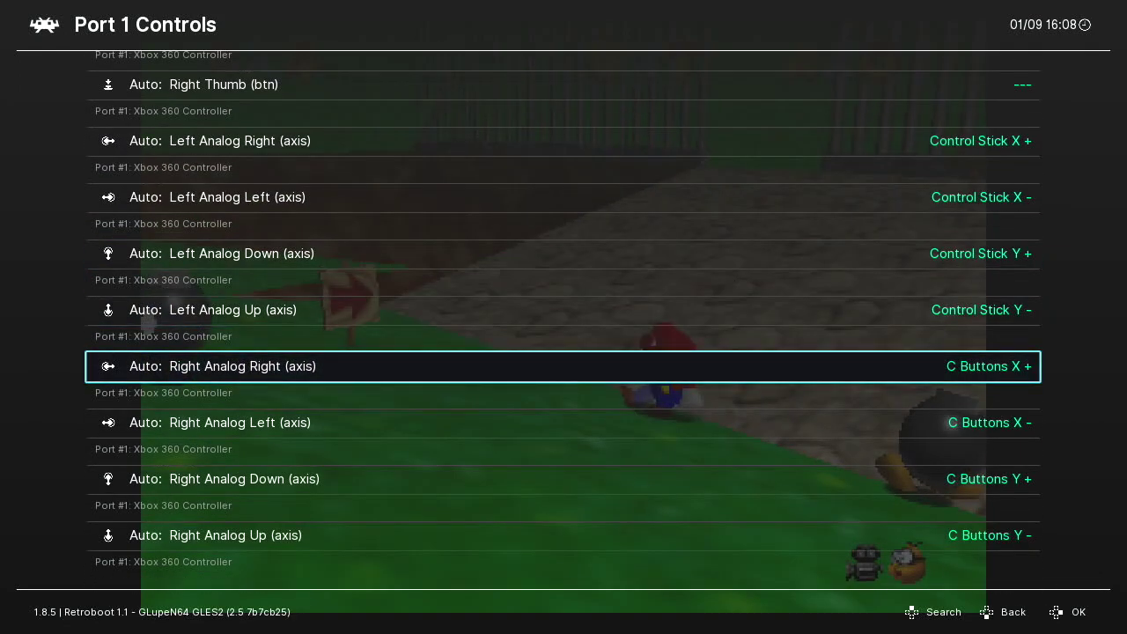
{"action": "key", "text": "Down"}
{"action": "key", "text": "Down"}
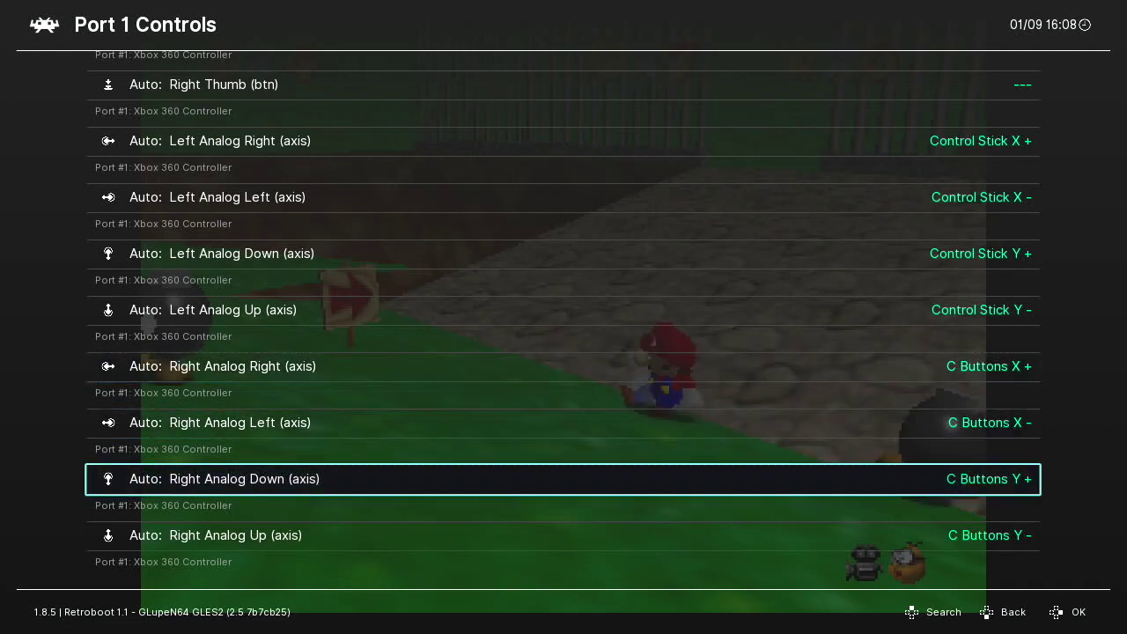
{"action": "key", "text": "Down"}
- Go back up through the port 1 mappings from the right analog stick to the start of the list
{"action": "key", "text": "Up"}
{"action": "key", "text": "Up"}
{"action": "key", "text": "Up"}
{"action": "key", "text": "Up"}
{"action": "key", "text": "Up"}
{"action": "key", "text": "Up"}
{"action": "key", "text": "Up"}
{"action": "key", "text": "Up"}
{"action": "key", "text": "Up"}
{"action": "key", "text": "Up"}
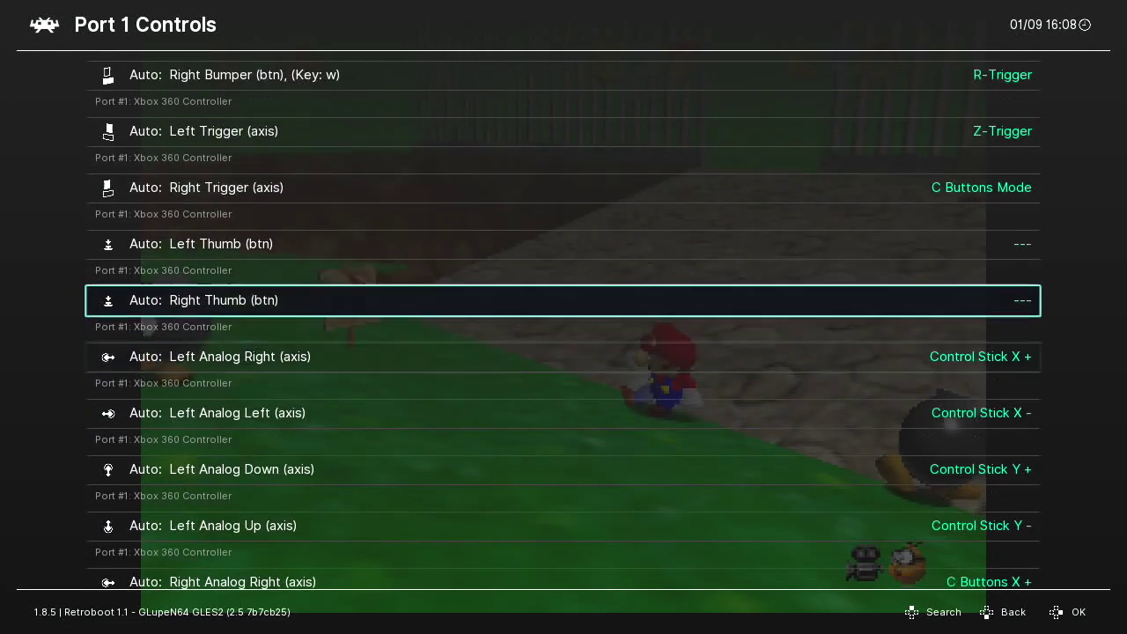
{"action": "key", "text": "Up"}
{"action": "key", "text": "Up"}
{"action": "key", "text": "Up"}
{"action": "key", "text": "Up"}
{"action": "key", "text": "Up"}
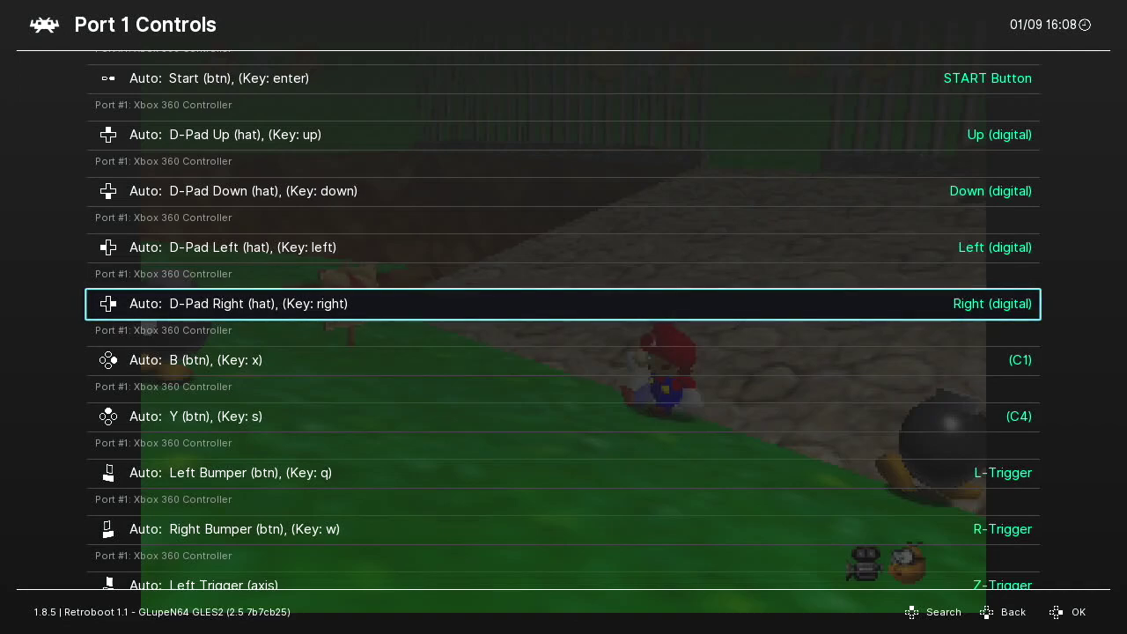
{"action": "key", "text": "Up"}
{"action": "key", "text": "Up"}
{"action": "key", "text": "Up"}
{"action": "key", "text": "Up"}
{"action": "key", "text": "Up"}
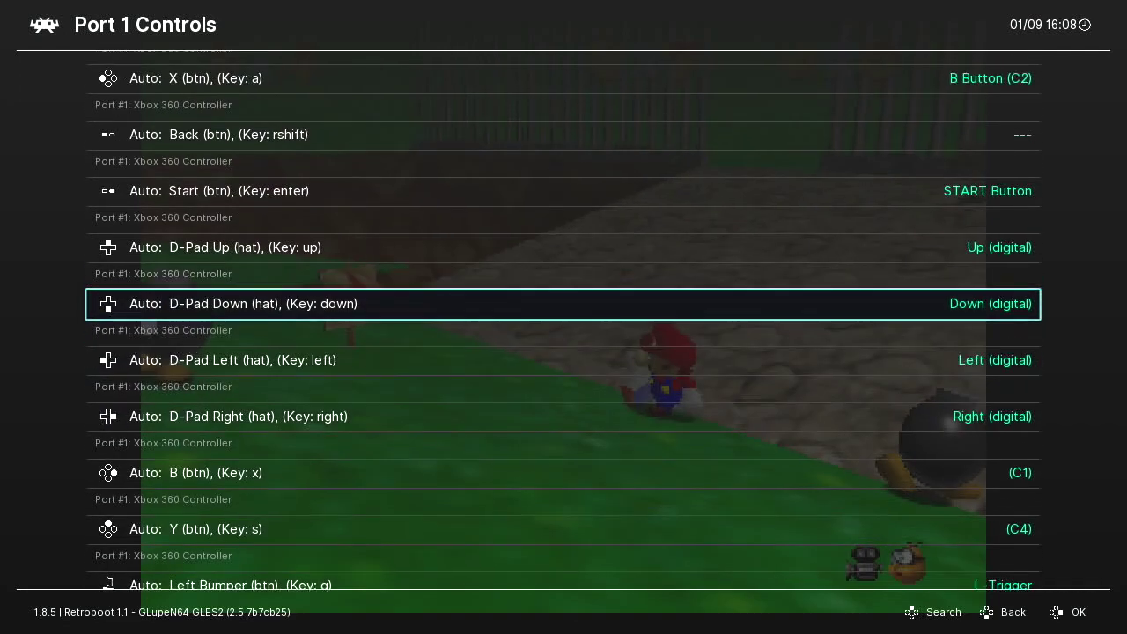
{"action": "key", "text": "Up"}
{"action": "key", "text": "Up"}
{"action": "key", "text": "Up"}
- Recheck the A and X button mappings, and move to the Analog To Digital Type setting
{"action": "key", "text": "Down"}
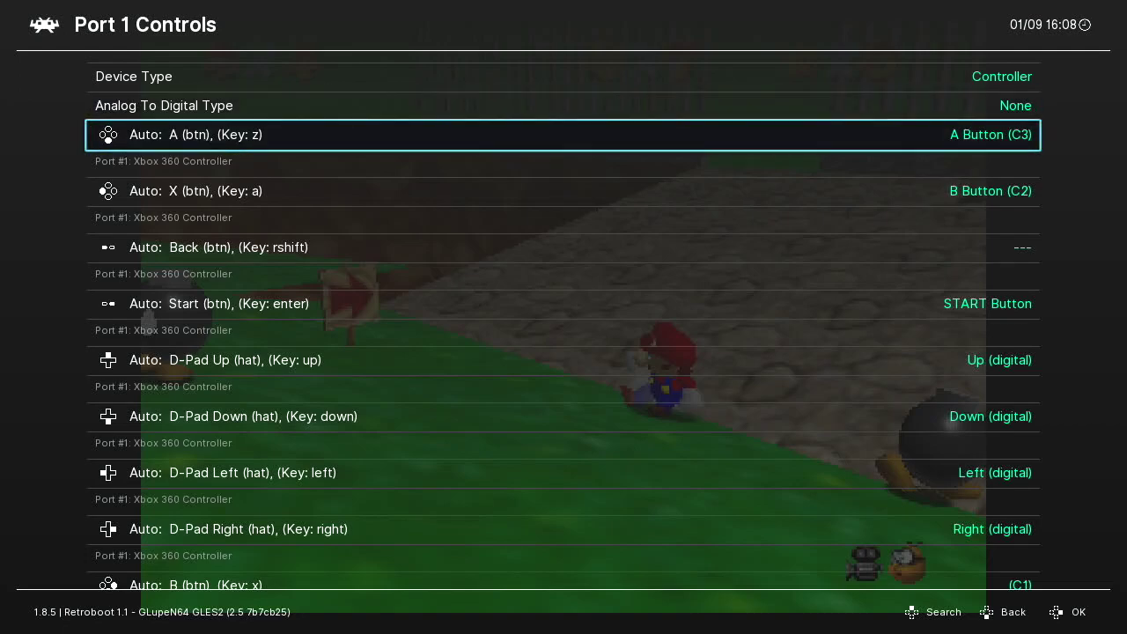
{"action": "key", "text": "Down"}
{"action": "key", "text": "Up"}
{"action": "key", "text": "Down"}
{"action": "key", "text": "Up"}
{"action": "key", "text": "slash"}
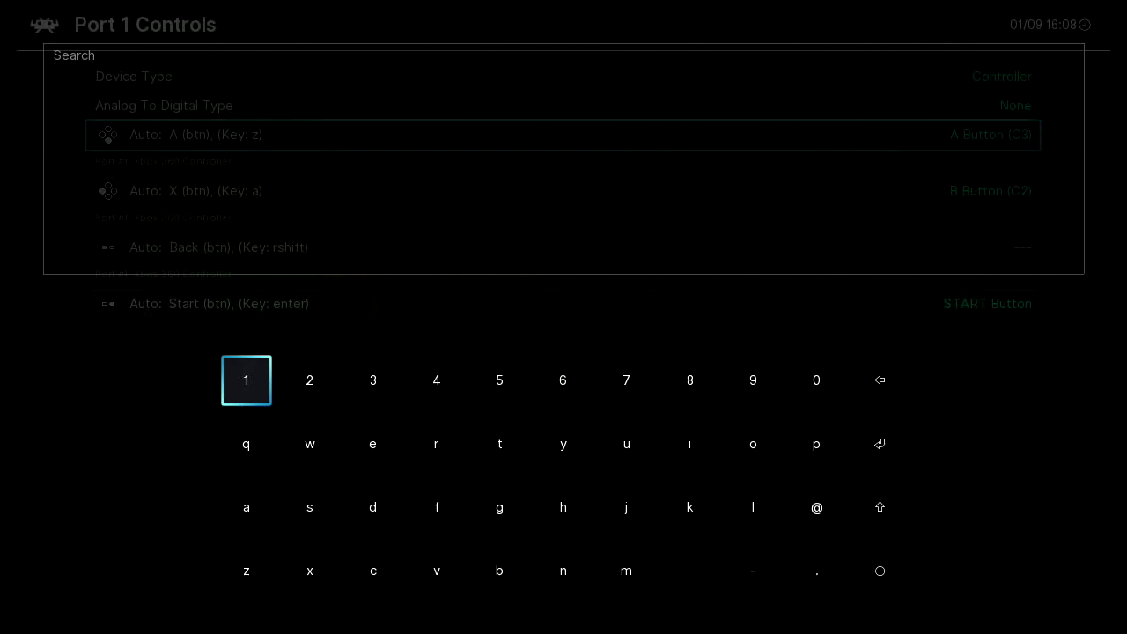
{"action": "key", "text": "Escape"}
{"action": "key", "text": "Up"}
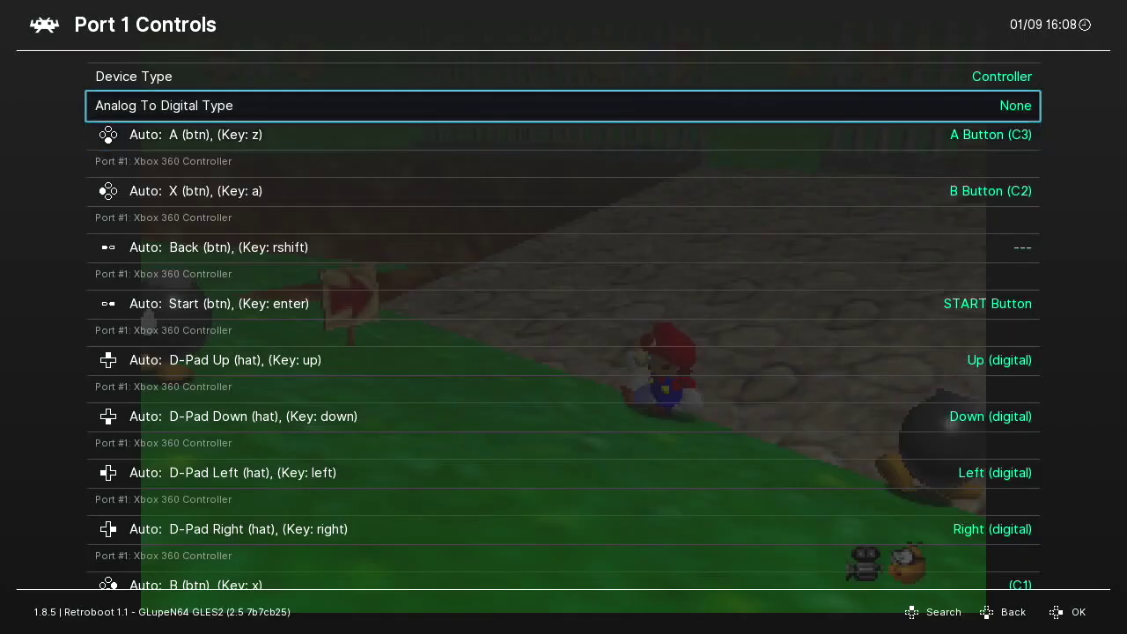
- Leave the port 1 mappings and return through the Quick Menu entries to the start of the list
{"action": "key", "text": "Up"}
{"action": "key", "text": "BackSpace"}
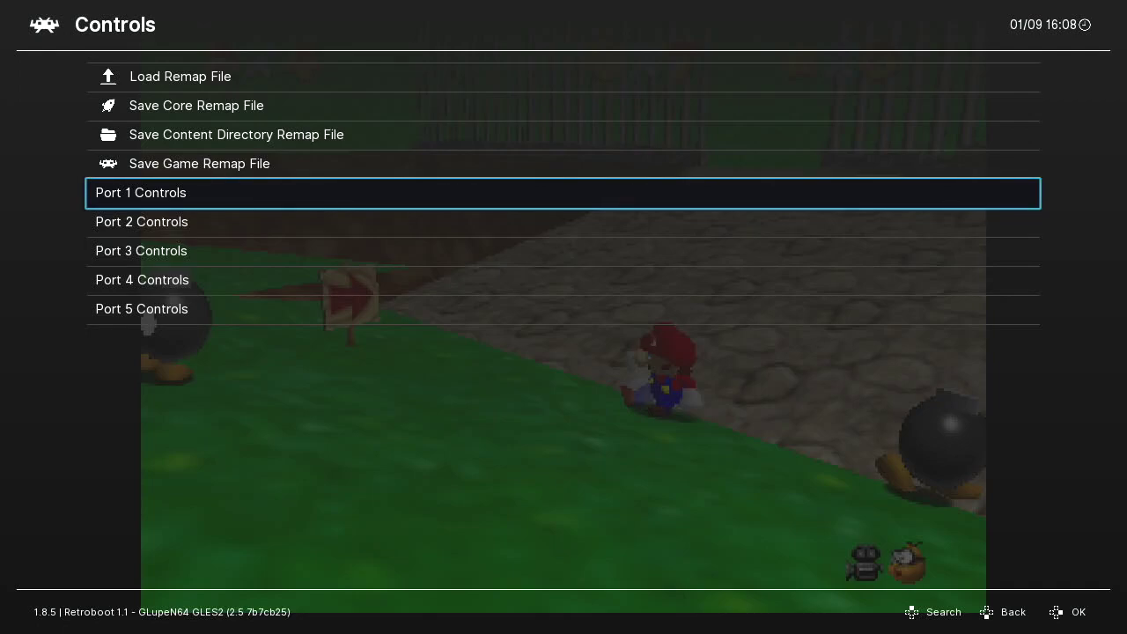
{"action": "key", "text": "BackSpace"}
{"action": "key", "text": "Up"}
{"action": "key", "text": "Up"}
{"action": "key", "text": "Up"}
{"action": "key", "text": "Up"}
{"action": "key", "text": "Up"}
{"action": "key", "text": "Up"}
{"action": "key", "text": "Up"}
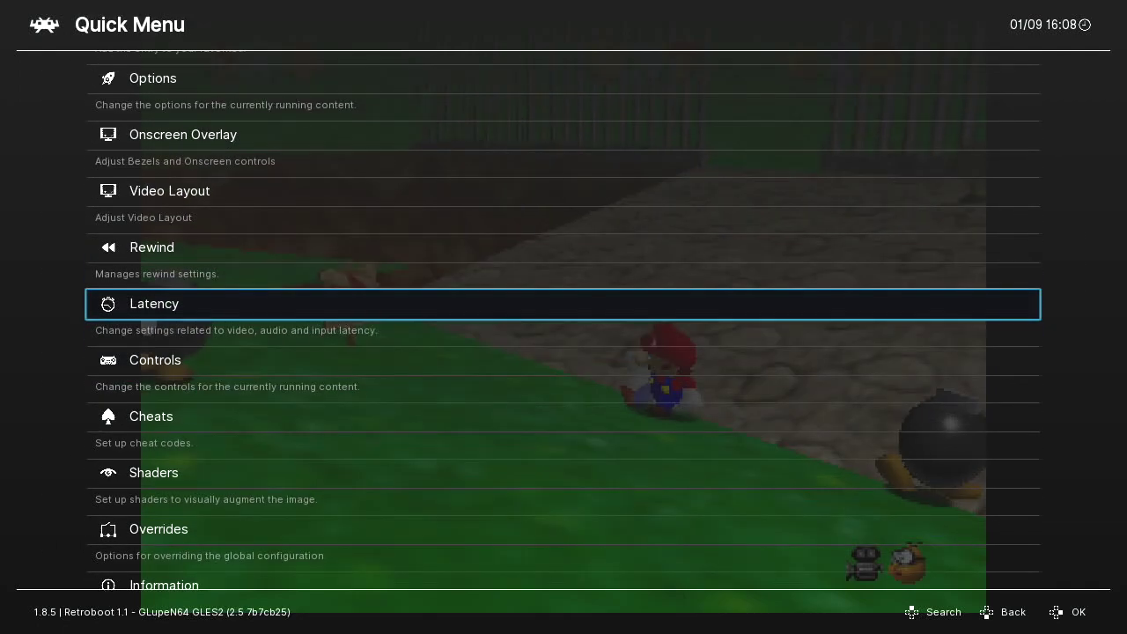
{"action": "key", "text": "Up"}
{"action": "key", "text": "Up"}
{"action": "key", "text": "Up"}
{"action": "key", "text": "Up"}
{"action": "key", "text": "Up"}
{"action": "key", "text": "Up"}
{"action": "key", "text": "Up"}
{"action": "key", "text": "Up"}
- Look over the Restart, Close Content and Take Screenshot entries, and return to the Main Menu category list
{"action": "key", "text": "Down"}
{"action": "key", "text": "Down"}
{"action": "key", "text": "Down"}
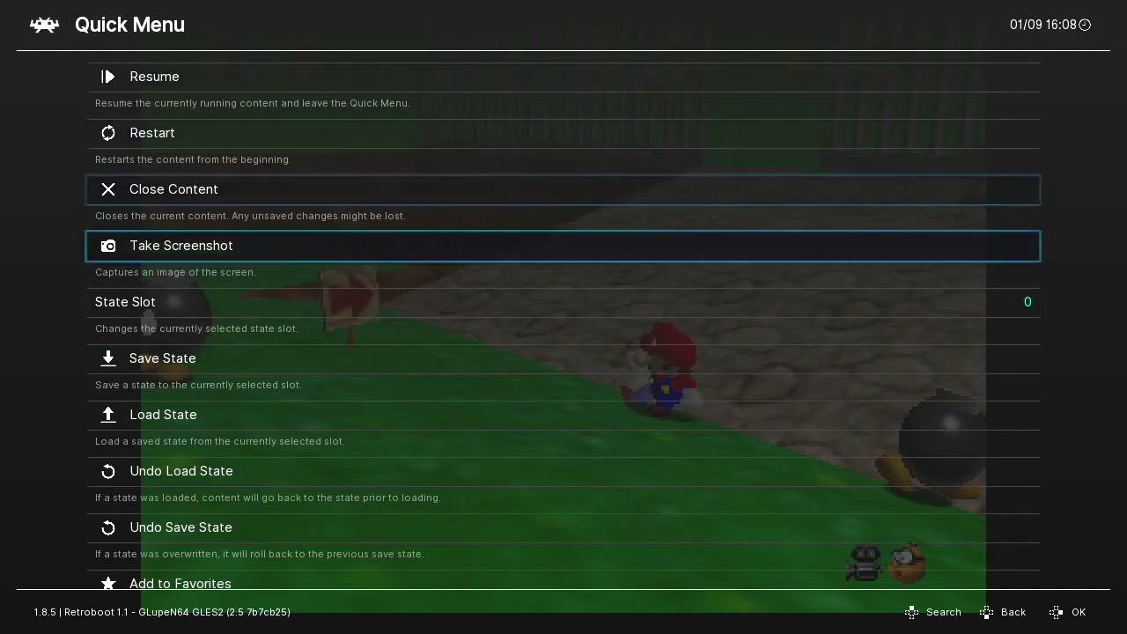
{"action": "key", "text": "Up"}
{"action": "key", "text": "BackSpace"}
{"action": "key", "text": "Left"}
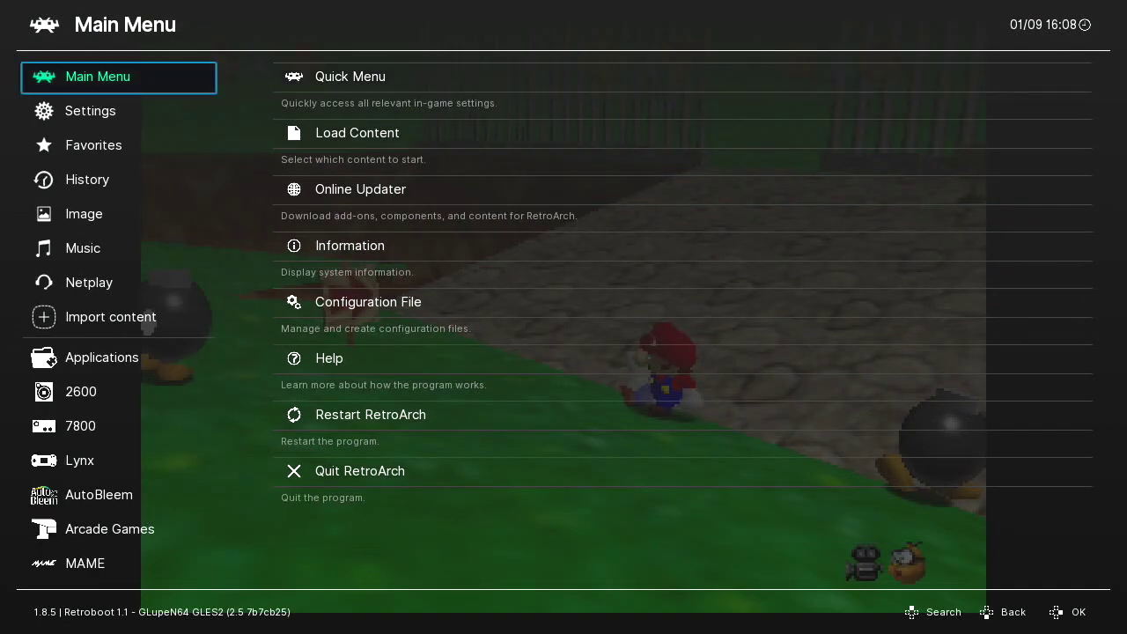
- Browse the standard sections from Settings through Favorites, History, Image and Music to Netplay
{"action": "key", "text": "Down"}
{"action": "key", "text": "Down"}
{"action": "key", "text": "Down"}
{"action": "key", "text": "Down"}
{"action": "key", "text": "Down"}
{"action": "key", "text": "Down"}
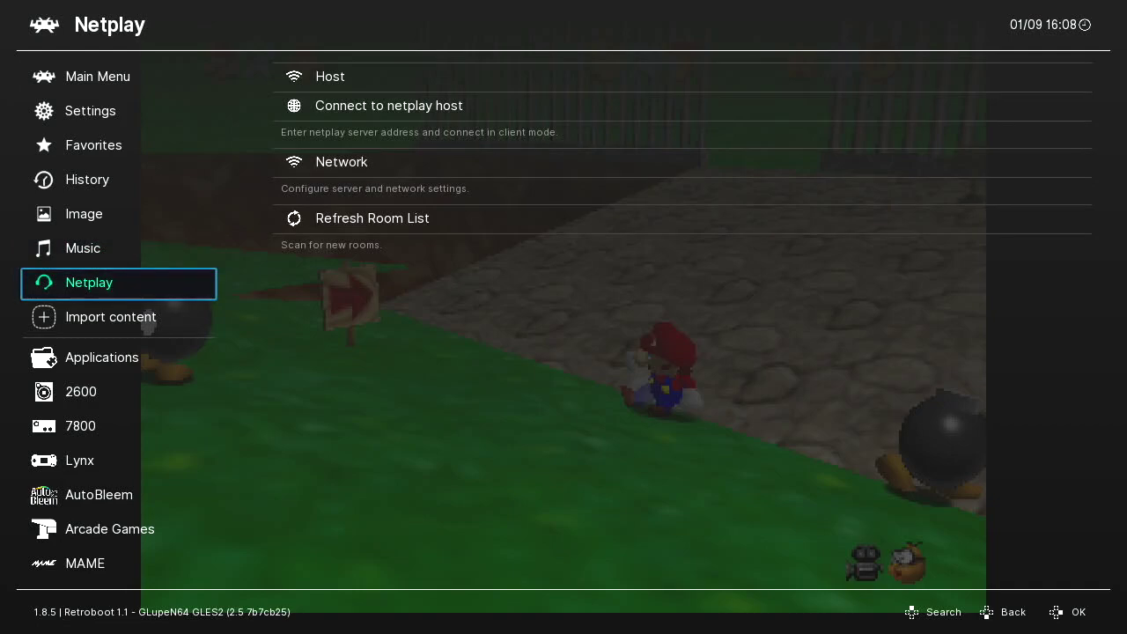
- Return to the Settings section to view its categories, and check the Favorites section
{"action": "key", "text": "Up"}
{"action": "key", "text": "Up"}
{"action": "key", "text": "Up"}
{"action": "key", "text": "Up"}
{"action": "key", "text": "Up"}
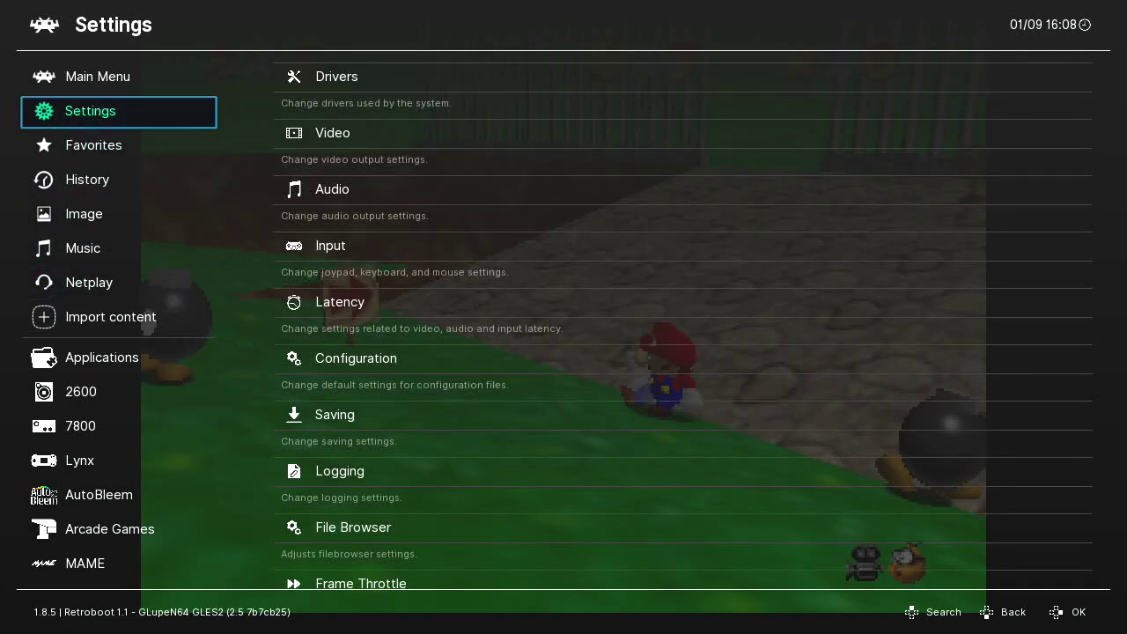
{"action": "key", "text": "Down"}
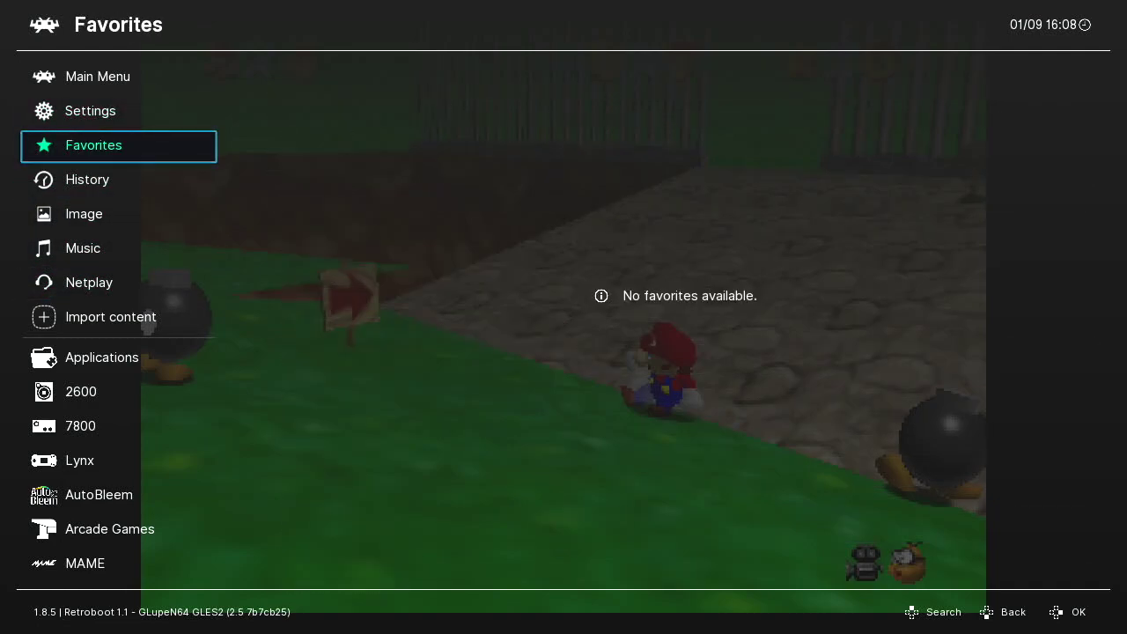
- Go past Netplay and Import content to the Applications section and enter its list at Amiberry
{"action": "key", "text": "Down"}
{"action": "key", "text": "Down"}
{"action": "key", "text": "Down"}
{"action": "key", "text": "Down"}
{"action": "key", "text": "Down"}
{"action": "key", "text": "Down"}
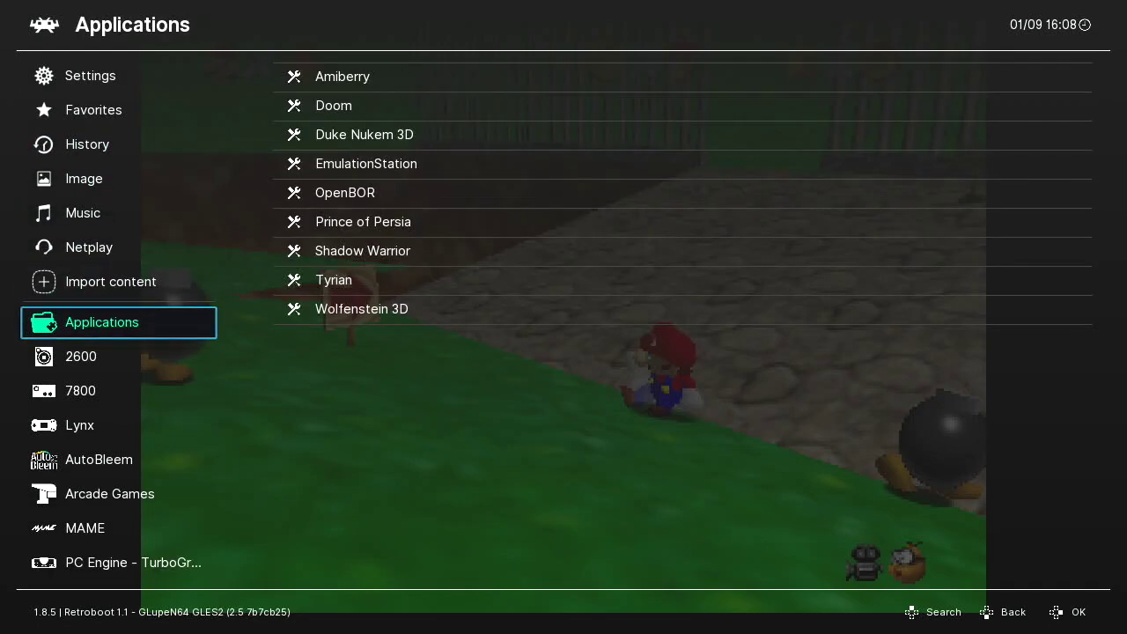
{"action": "key", "text": "Right"}
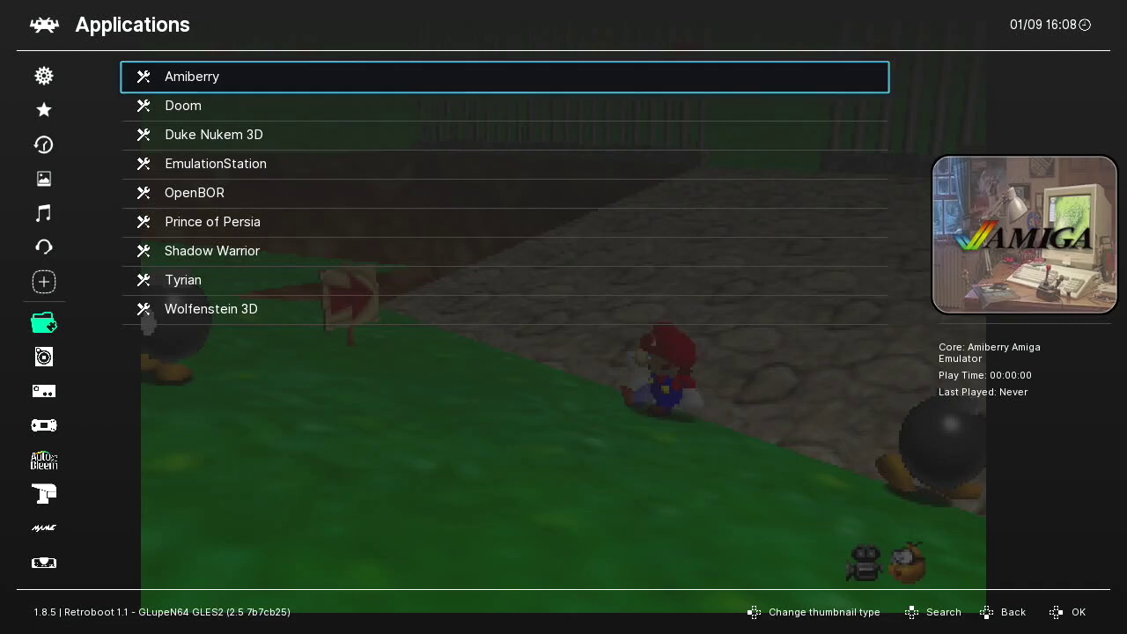
- Examine the Doom, Duke Nukem 3D, EmulationStation and OpenBOR entries with their thumbnails and cores
{"action": "key", "text": "Down"}
{"action": "key", "text": "Down"}
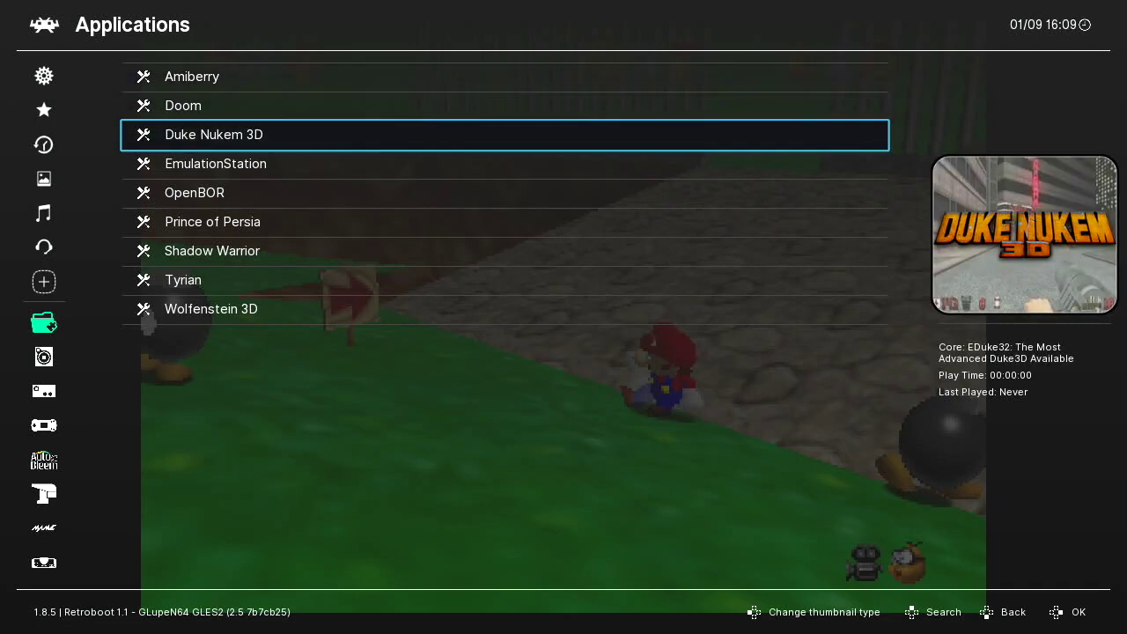
{"action": "key", "text": "Down"}
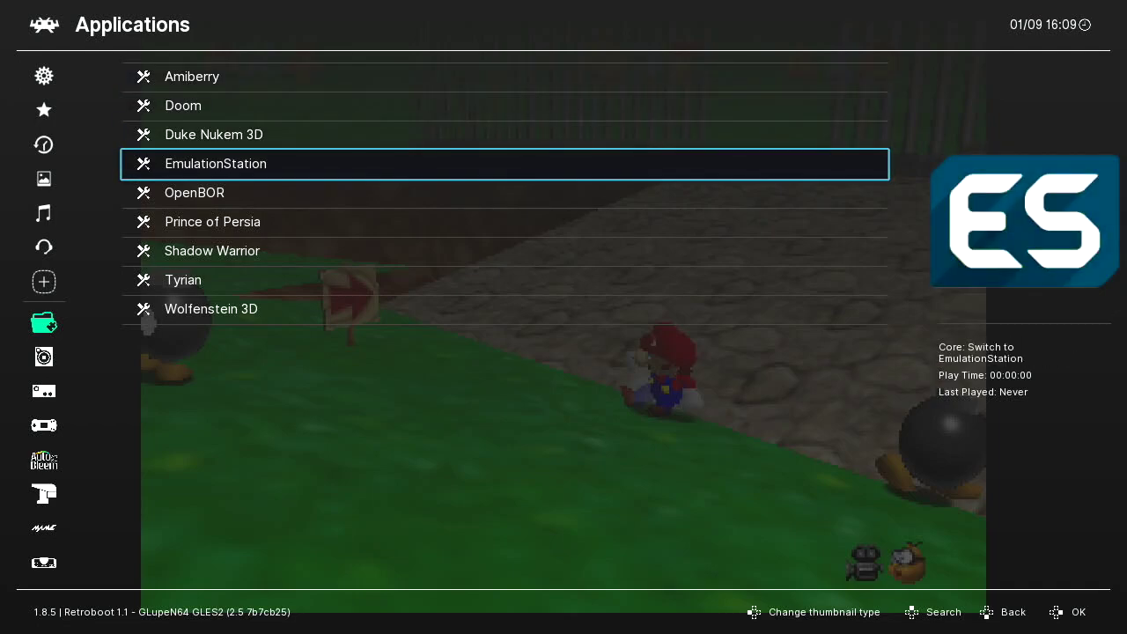
{"action": "key", "text": "Down"}
{"action": "key", "text": "Up"}
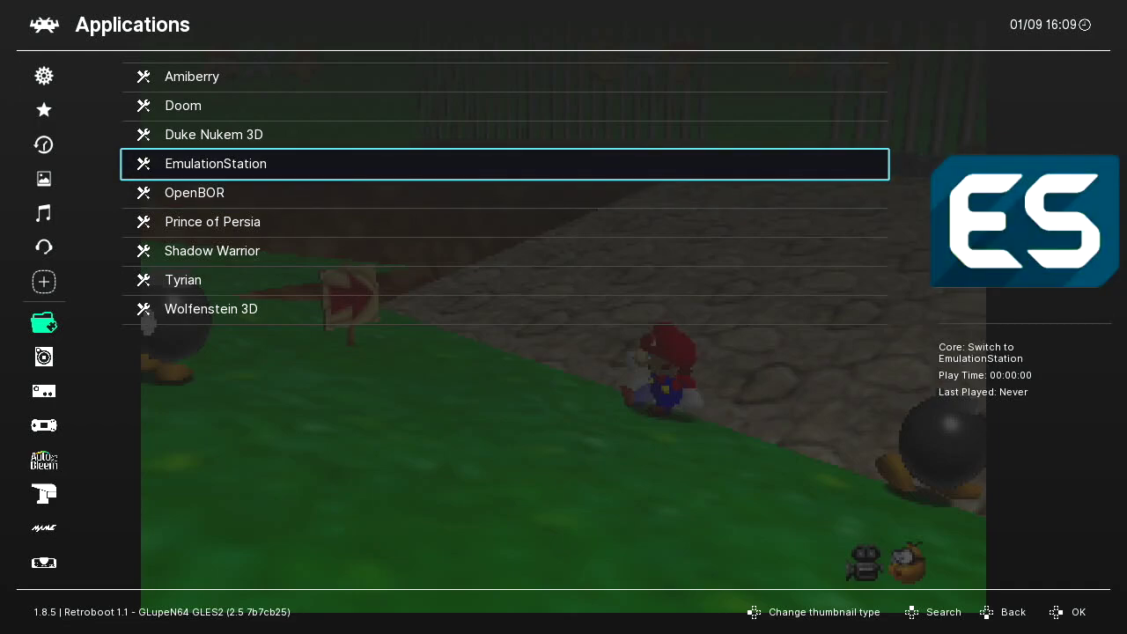
{"action": "key", "text": "Down"}
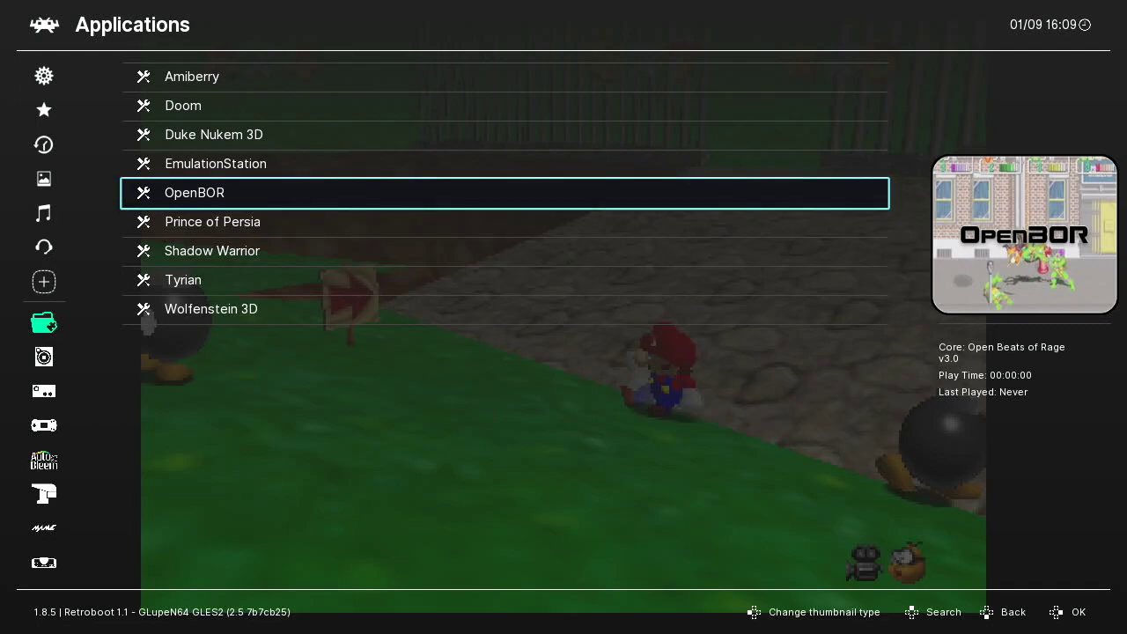
- Examine the remaining applications from Prince of Persia through Shadow Warrior and Tyrian to Wolfenstein 3D
{"action": "key", "text": "Down"}
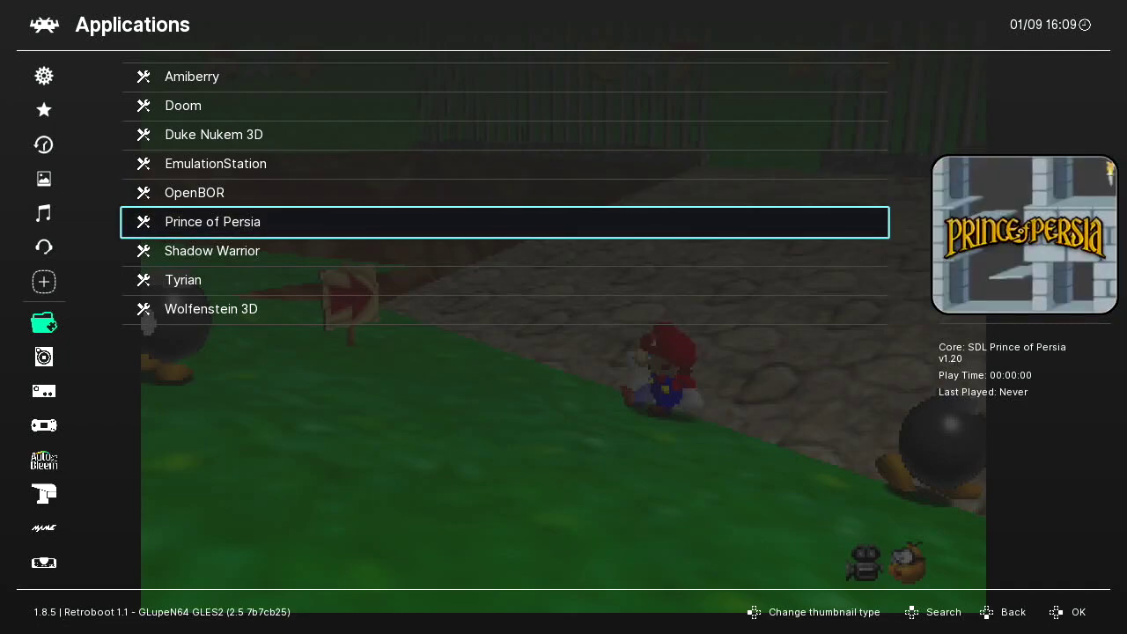
{"action": "key", "text": "Down"}
{"action": "key", "text": "Down"}
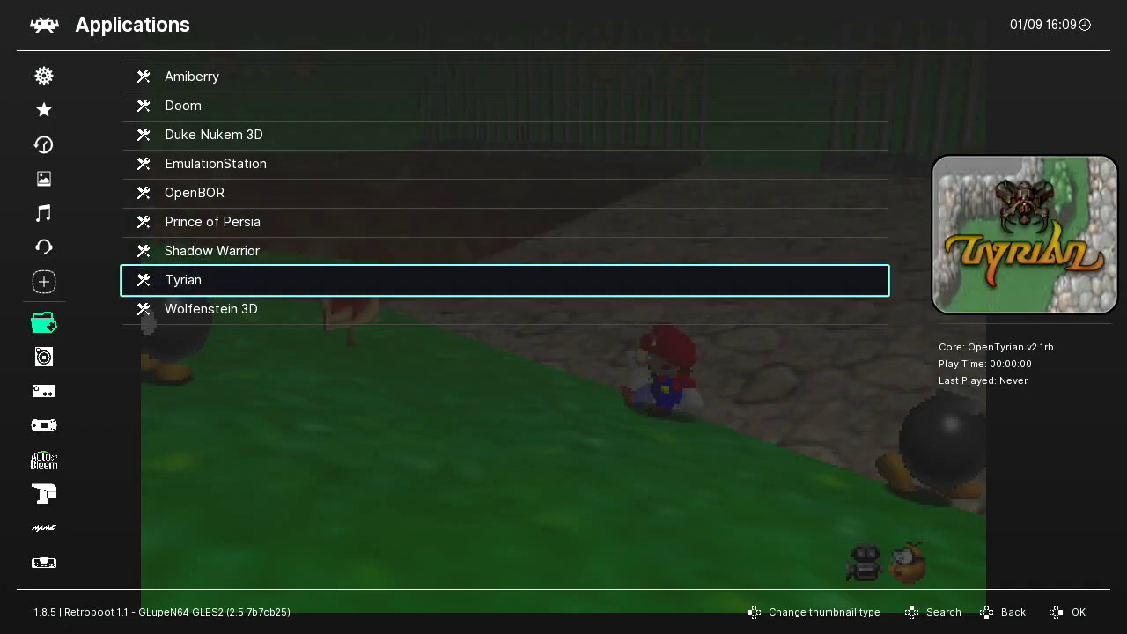
{"action": "key", "text": "Down"}
- Return to the playlist categories and view the 2600, 7800, Lynx and AutoBleem game lists
{"action": "key", "text": "Left"}
{"action": "key", "text": "Down"}
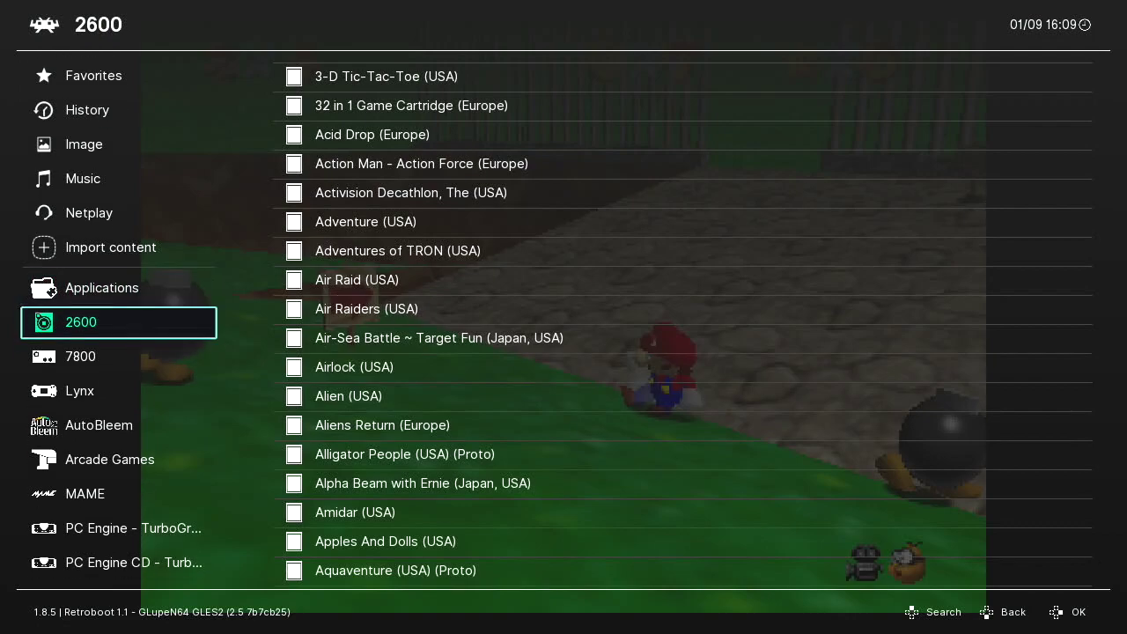
{"action": "key", "text": "Down"}
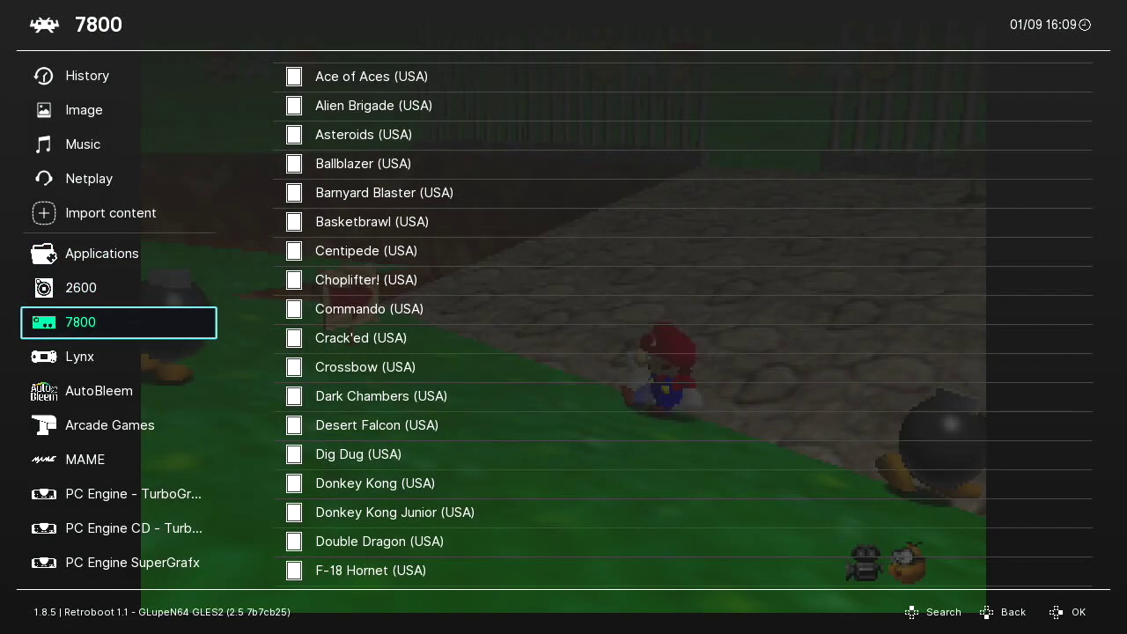
{"action": "key", "text": "Down"}
{"action": "key", "text": "Down"}
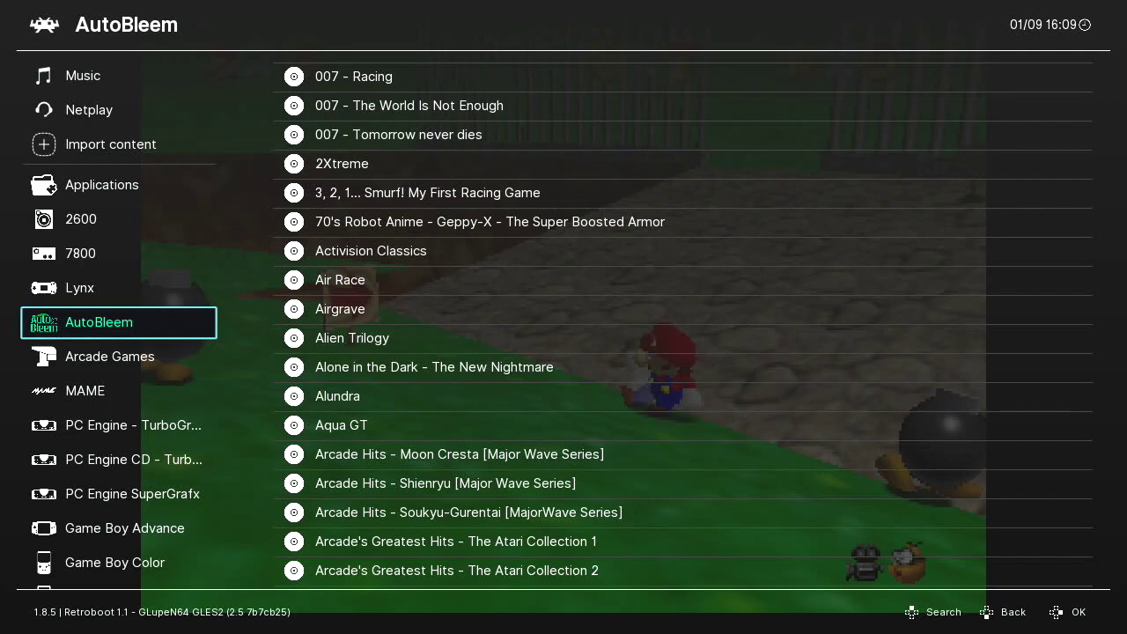
- Look through the first few games in the AutoBleem playlist and return to the category list
{"action": "key", "text": "Right"}
{"action": "key", "text": "Down"}
{"action": "key", "text": "Down"}
{"action": "key", "text": "Down"}
{"action": "key", "text": "Left"}
- View the Arcade Games playlist, glance at the categories following it, and return to it
{"action": "key", "text": "Down"}
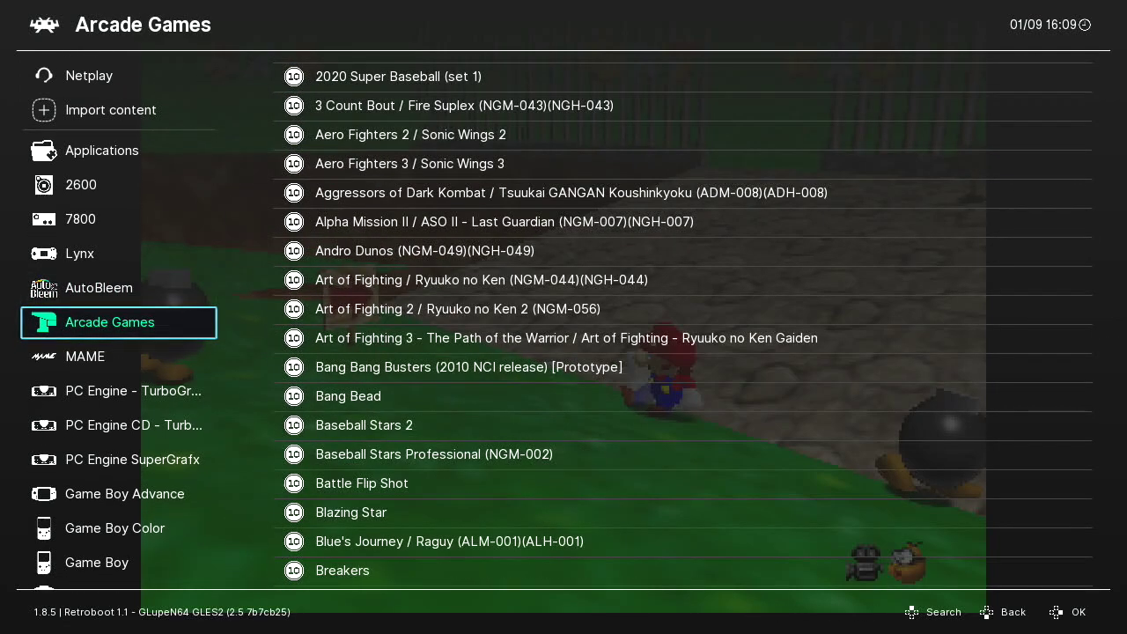
{"action": "key", "text": "Down"}
{"action": "key", "text": "Down"}
{"action": "key", "text": "Up"}
{"action": "key", "text": "Up"}
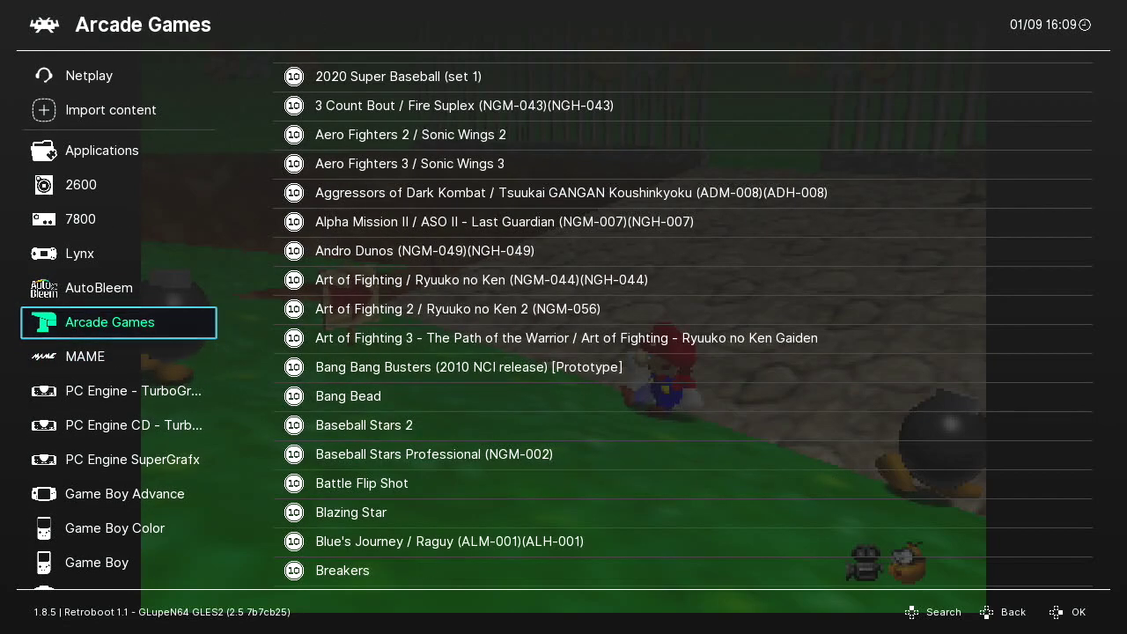
- Look through the first Arcade Games titles and thumbnails, starting at 2020 Super Baseball
{"action": "key", "text": "Right"}
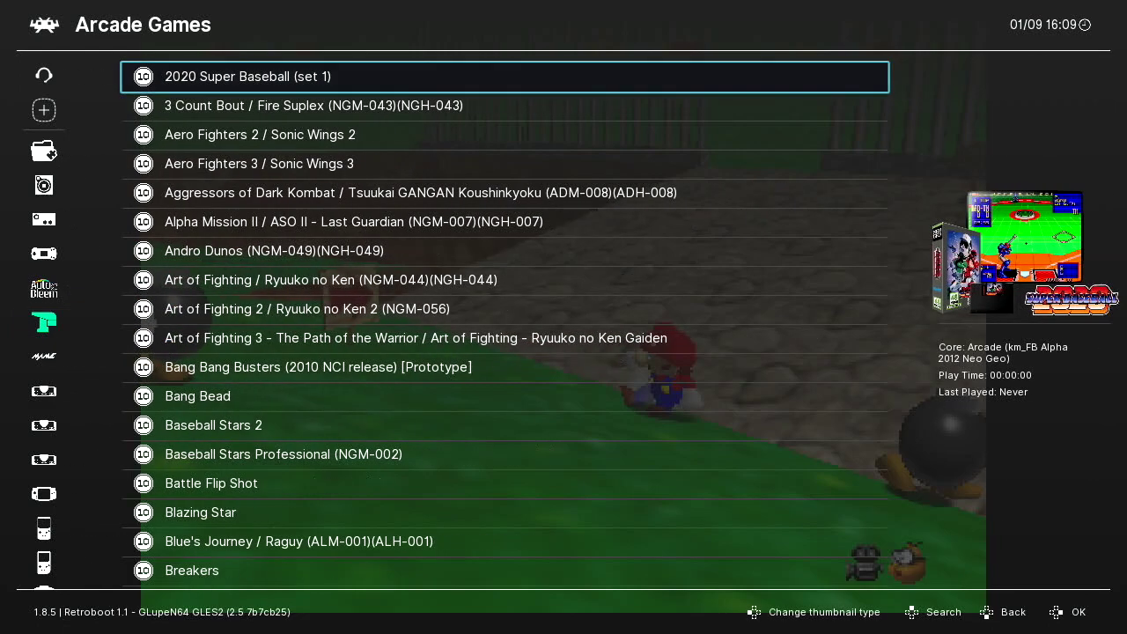
{"action": "key", "text": "Down"}
{"action": "key", "text": "Down"}
{"action": "key", "text": "Down"}
{"action": "key", "text": "Down"}
{"action": "key", "text": "Left"}
- Look through the first games in the MAME playlist and return to the category list
{"action": "key", "text": "Down"}
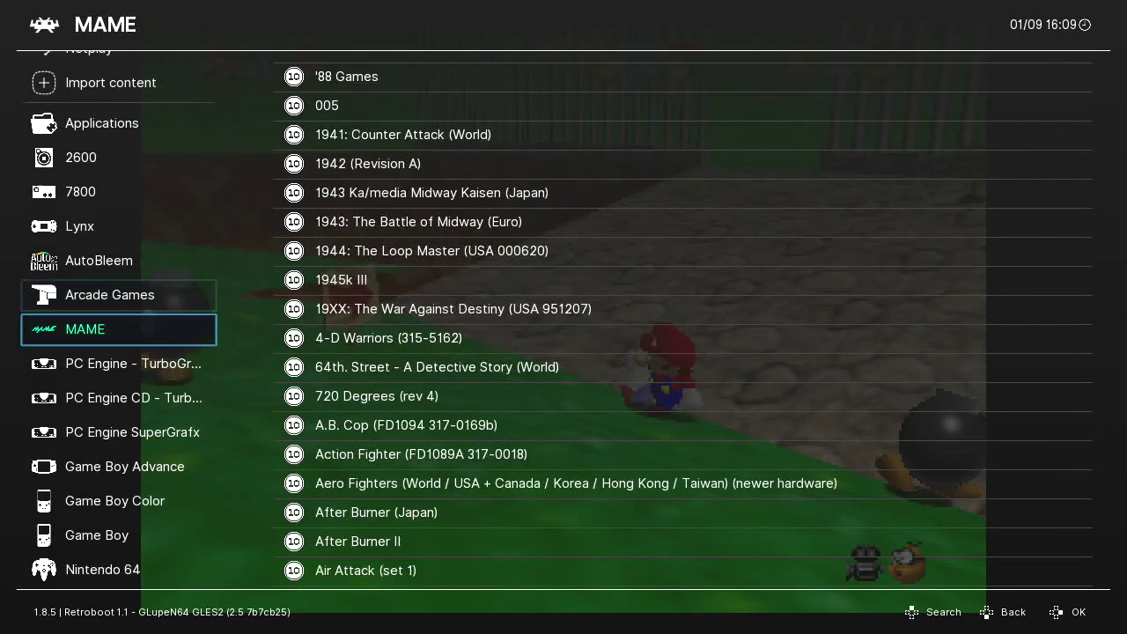
{"action": "key", "text": "Right"}
{"action": "key", "text": "Down"}
{"action": "key", "text": "Down"}
{"action": "key", "text": "Down"}
{"action": "key", "text": "Down"}
{"action": "key", "text": "Down"}
{"action": "key", "text": "Down"}
{"action": "key", "text": "Left"}
- View the PC Engine - TurboGrafx, PC Engine CD and PC Engine SuperGrafx playlists
{"action": "key", "text": "Down"}
{"action": "key", "text": "Down"}
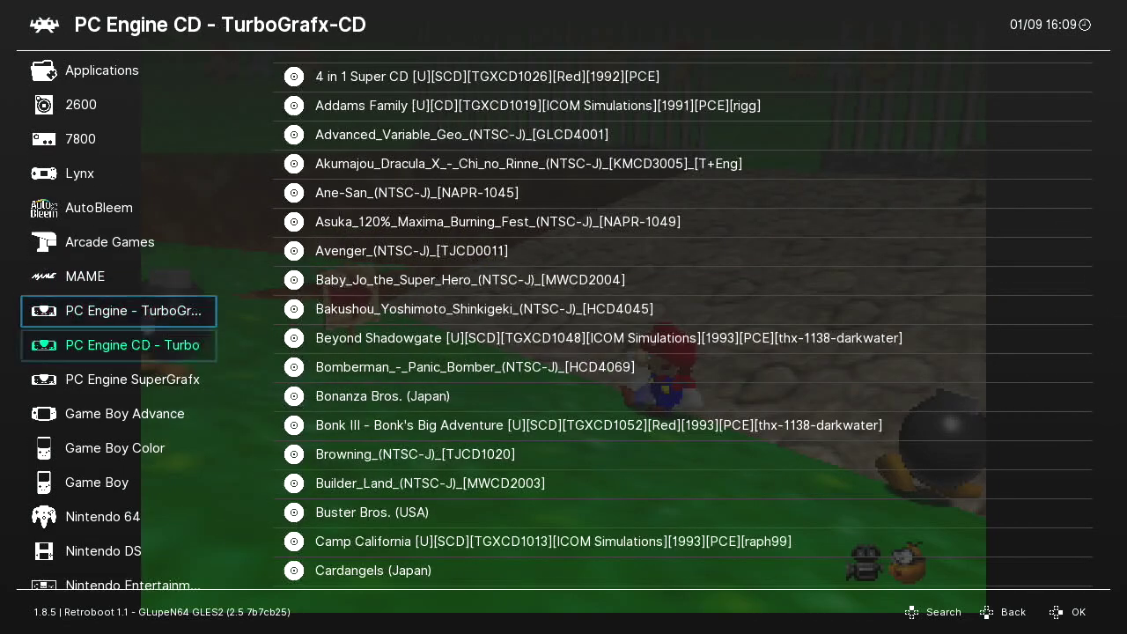
{"action": "key", "text": "Up"}
{"action": "key", "text": "Down"}
{"action": "key", "text": "Down"}
{"action": "key", "text": "Down"}
{"action": "key", "text": "Down"}
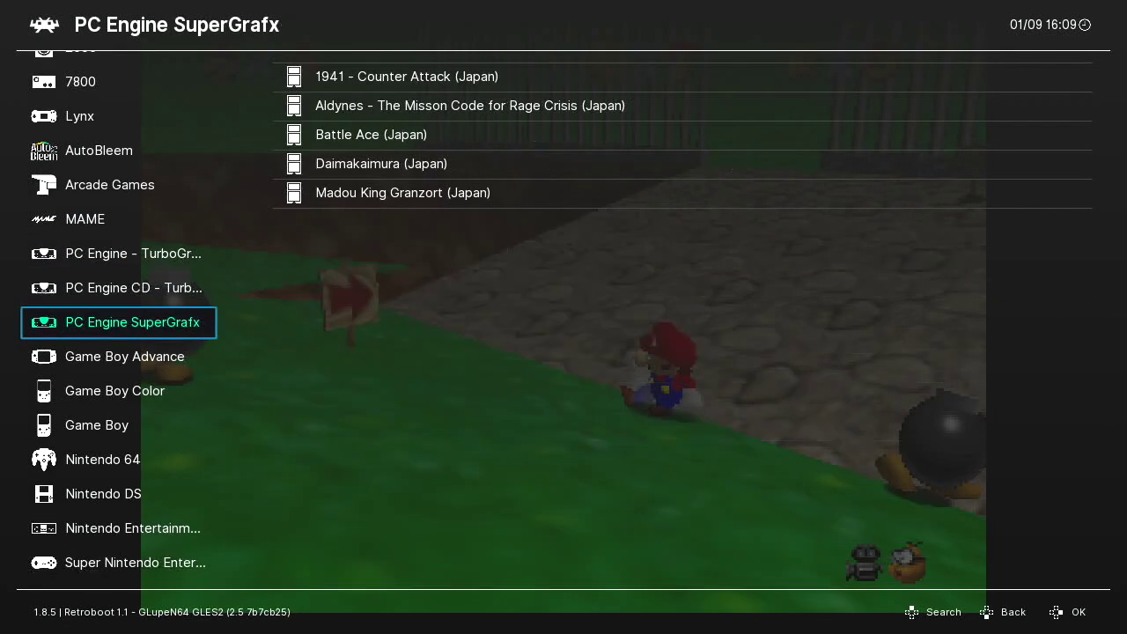
- Move past the Game Boy playlists to Nintendo 64, check its games, and compare the neighbouring playlists
{"action": "key", "text": "Down"}
{"action": "key", "text": "Down"}
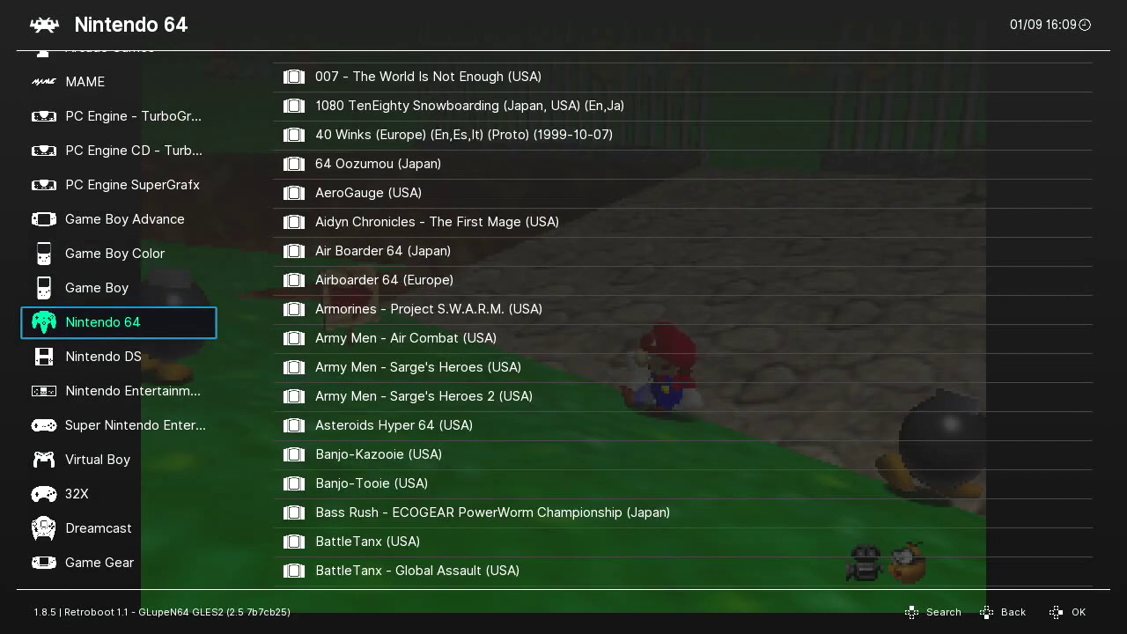
{"action": "key", "text": "Right"}
{"action": "key", "text": "Left"}
{"action": "key", "text": "Down"}
{"action": "key", "text": "Down"}
{"action": "key", "text": "Up"}
{"action": "key", "text": "Up"}
{"action": "key", "text": "Up"}
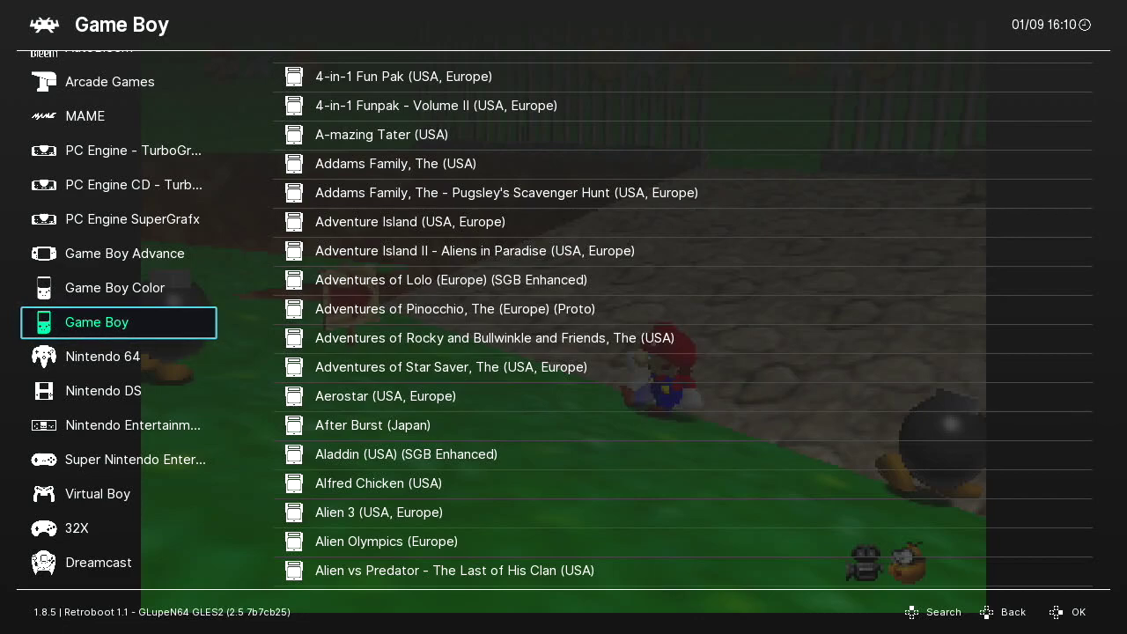
- Open the Nintendo DS playlist and check the thumbnail and core of Asphalt - Urban GT
{"action": "key", "text": "Down"}
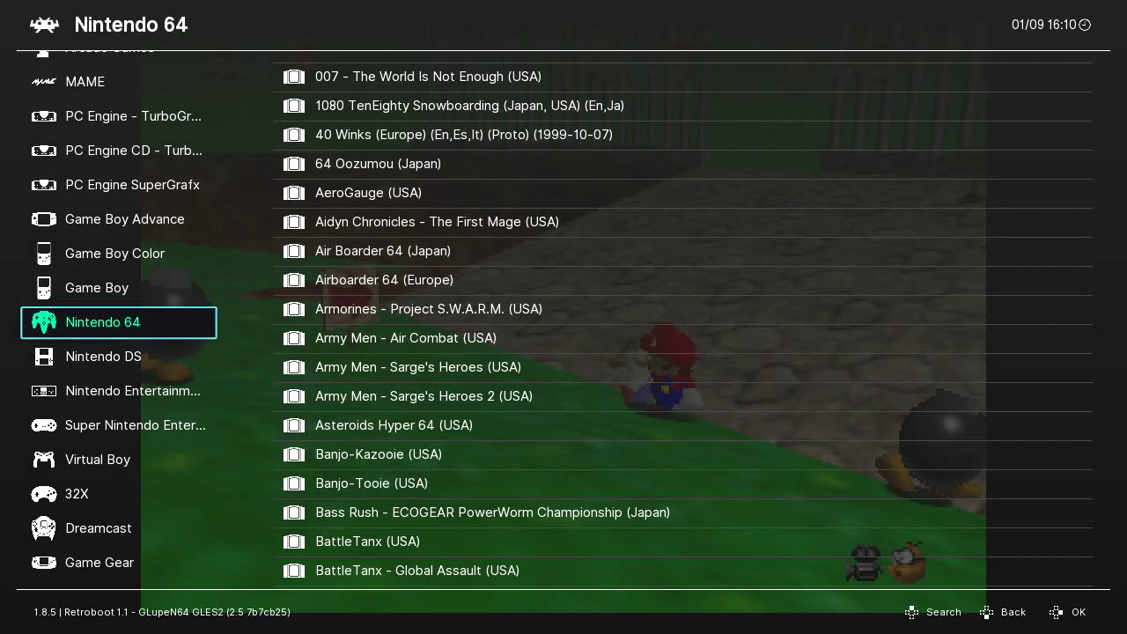
{"action": "key", "text": "Down"}
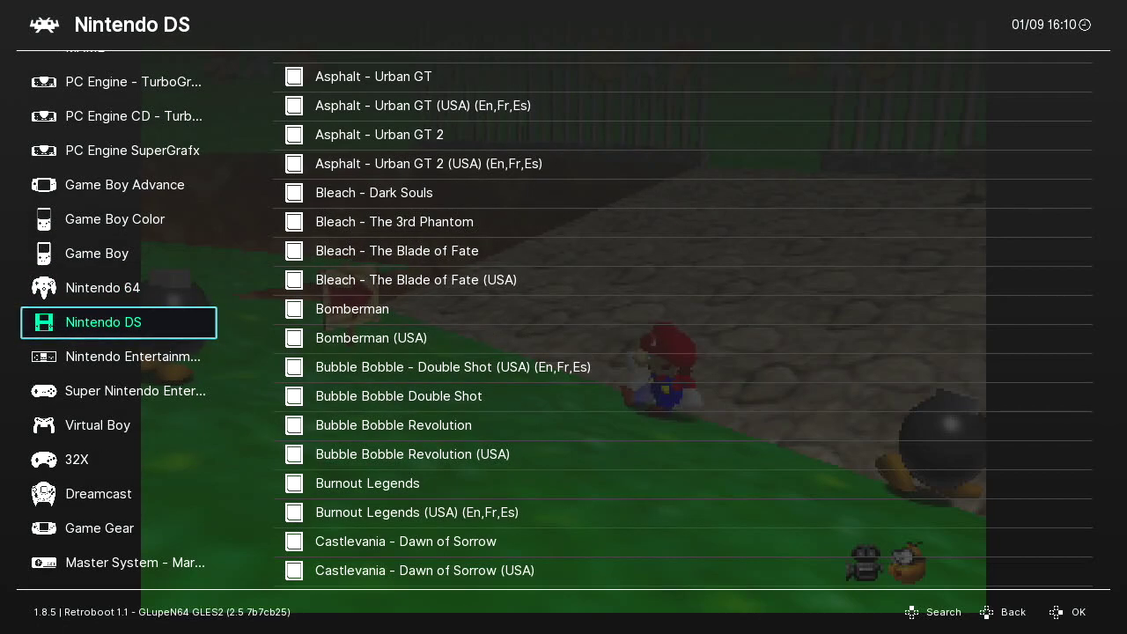
{"action": "key", "text": "Down"}
{"action": "key", "text": "Up"}
{"action": "key", "text": "Right"}
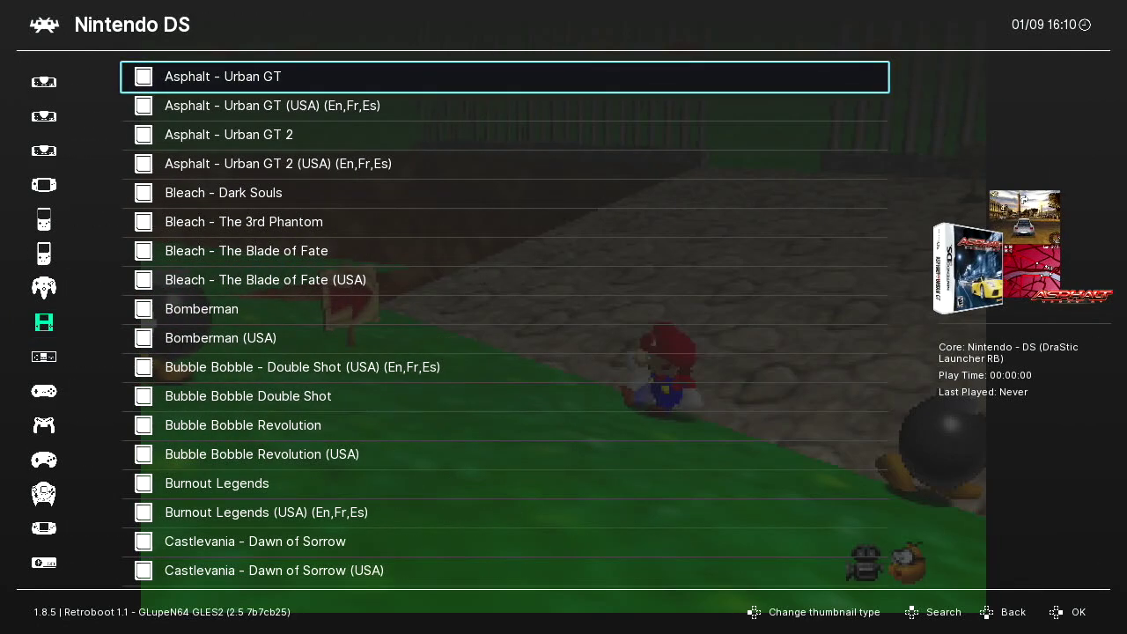
{"action": "key", "text": "Left"}
- View the Nintendo Entertainment System playlist and the Super Nintendo Entertainment System playlist
{"action": "key", "text": "Down"}
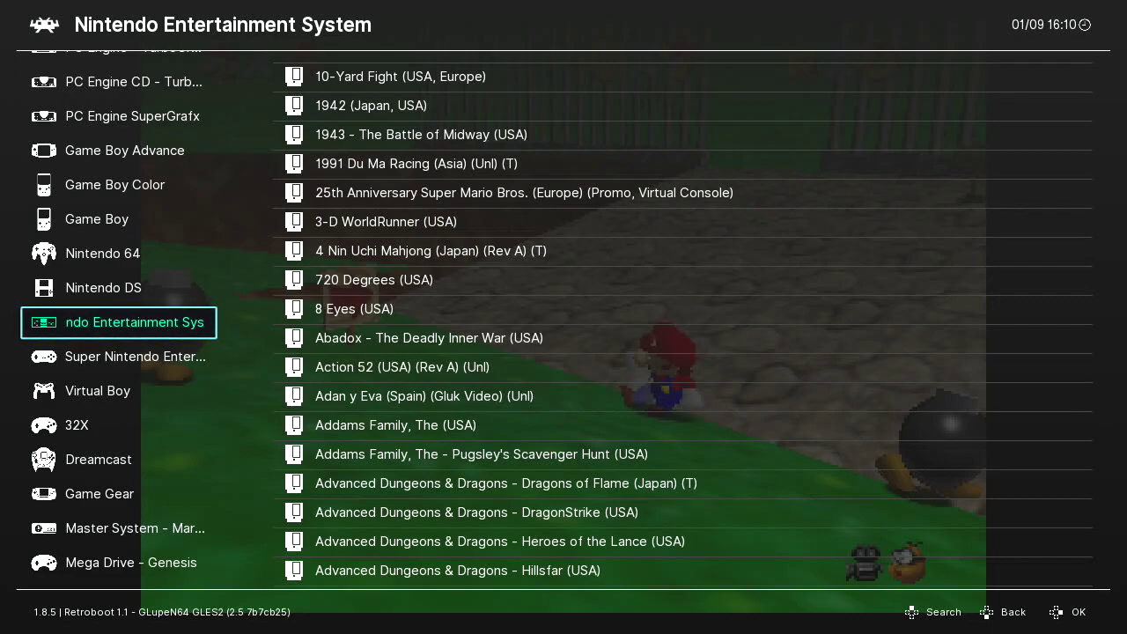
{"action": "key", "text": "Down"}
{"action": "key", "text": "Up"}
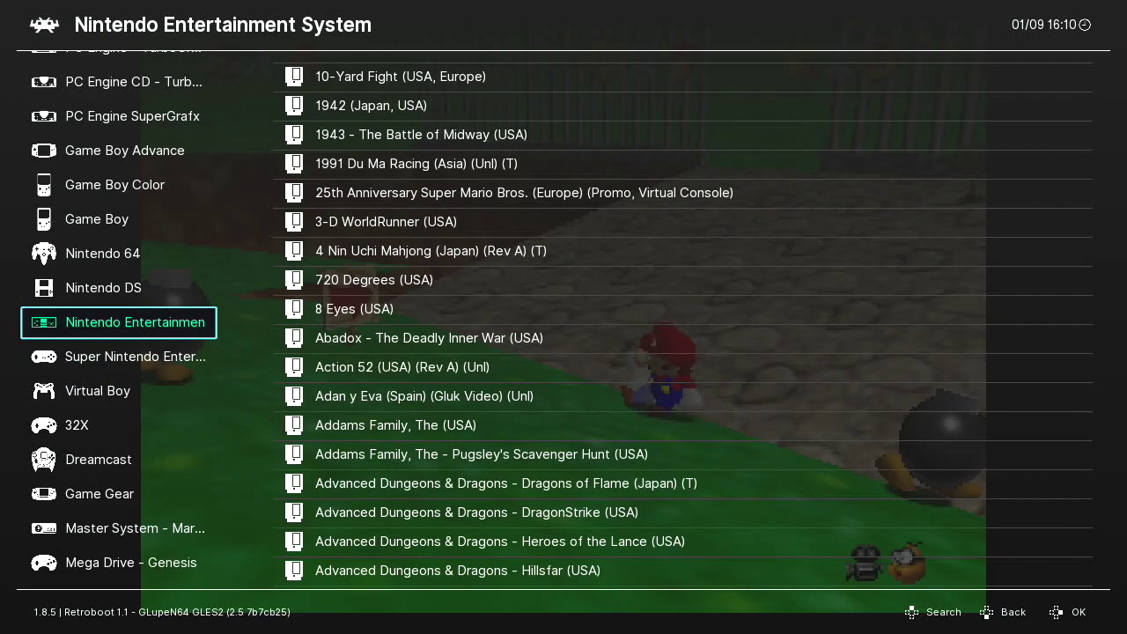
{"action": "key", "text": "Down"}
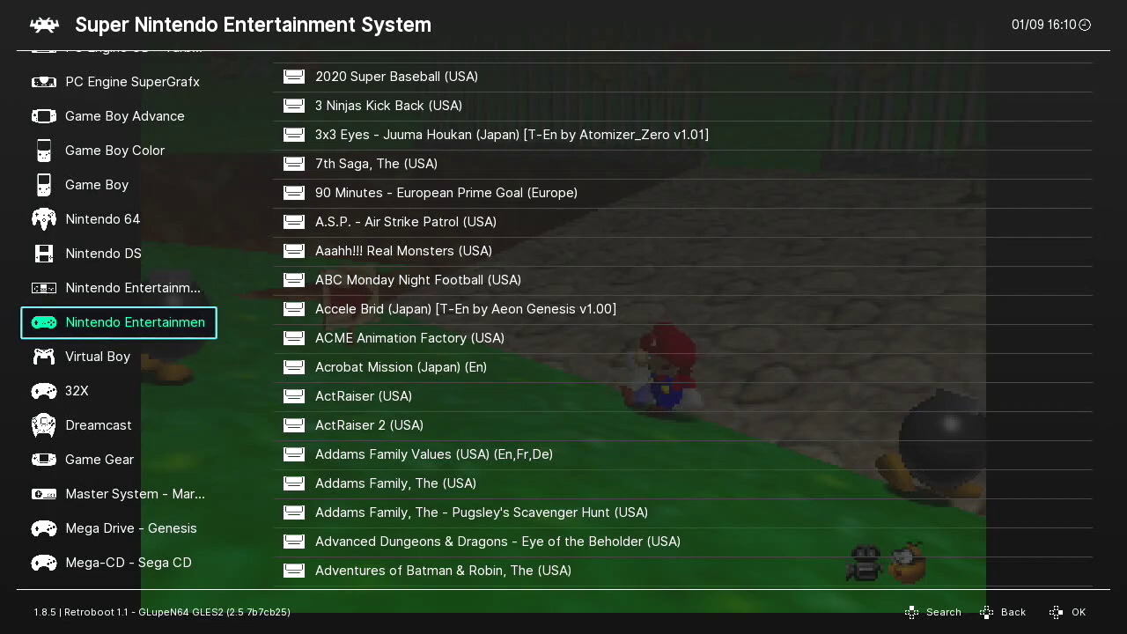
- Enter the Super Nintendo playlist to check 2020 Super Baseball (USA), and return to the category list
{"action": "key", "text": "Down"}
{"action": "key", "text": "Up"}
{"action": "key", "text": "Right"}
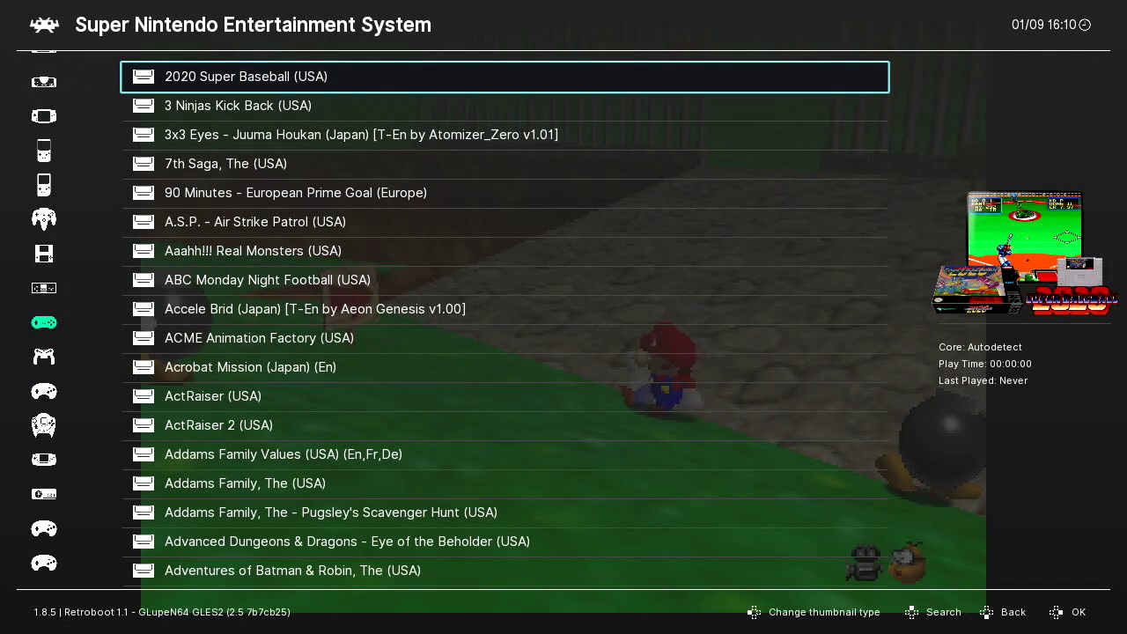
{"action": "key", "text": "Left"}
- Browse the Virtual Boy, 32X, Dreamcast, Game Gear and Master System - Mark III playlists
{"action": "key", "text": "Down"}
{"action": "key", "text": "Down"}
{"action": "key", "text": "Down"}
{"action": "key", "text": "Down"}
{"action": "key", "text": "Down"}
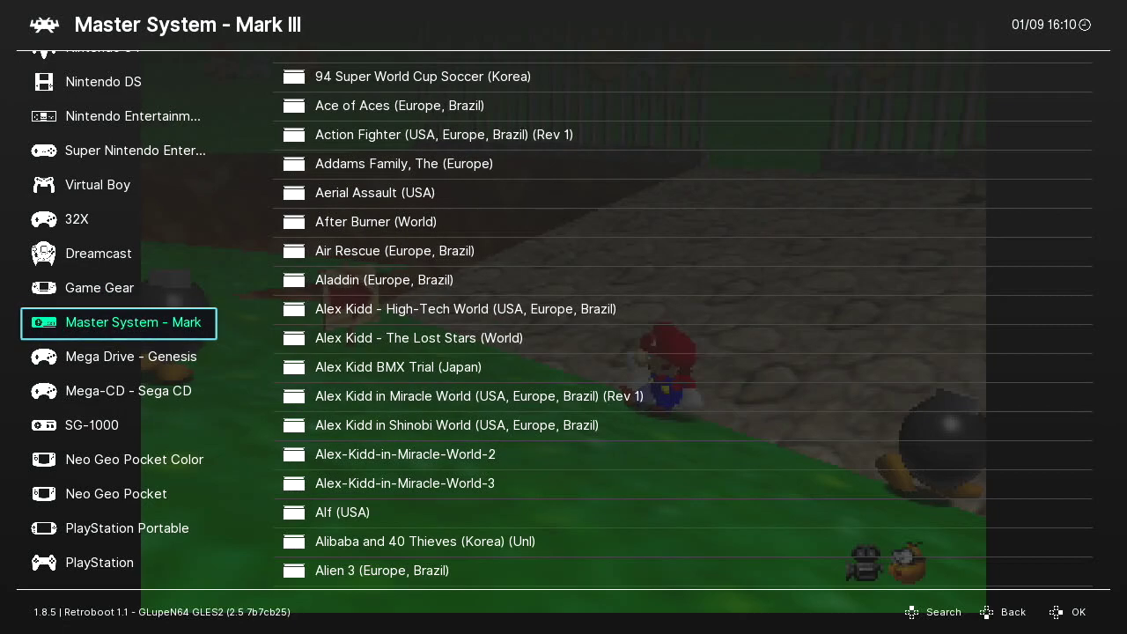
- Continue through the Mega Drive - Genesis, Mega-CD - Sega CD and SG-1000 playlists
{"action": "key", "text": "Down"}
{"action": "key", "text": "Down"}
{"action": "key", "text": "Down"}
{"action": "key", "text": "Down"}
{"action": "key", "text": "Down"}
{"action": "key", "text": "Down"}
{"action": "key", "text": "Down"}
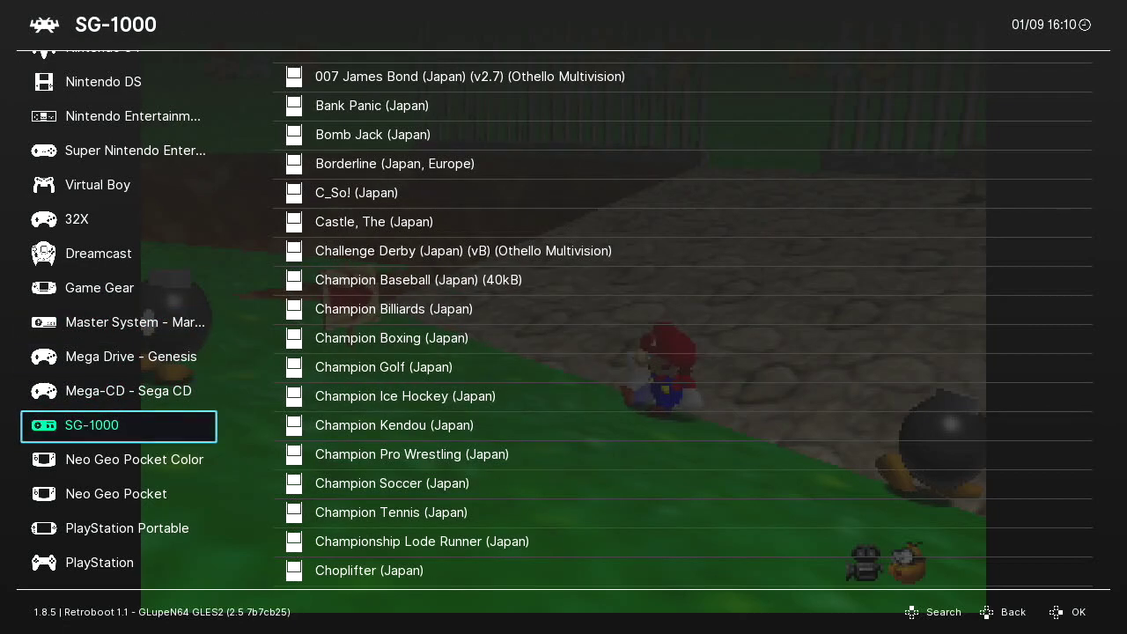
- Browse back through the playlists from SG-1000 to Nintendo DS
{"action": "key", "text": "Up"}
{"action": "key", "text": "Up"}
{"action": "key", "text": "Up"}
{"action": "key", "text": "Up"}
{"action": "key", "text": "Up"}
{"action": "key", "text": "Up"}
{"action": "key", "text": "Up"}
{"action": "key", "text": "Up"}
{"action": "key", "text": "Up"}
{"action": "key", "text": "Up"}
{"action": "key", "text": "Up"}
{"action": "key", "text": "Up"}
{"action": "key", "text": "Up"}
{"action": "key", "text": "Up"}
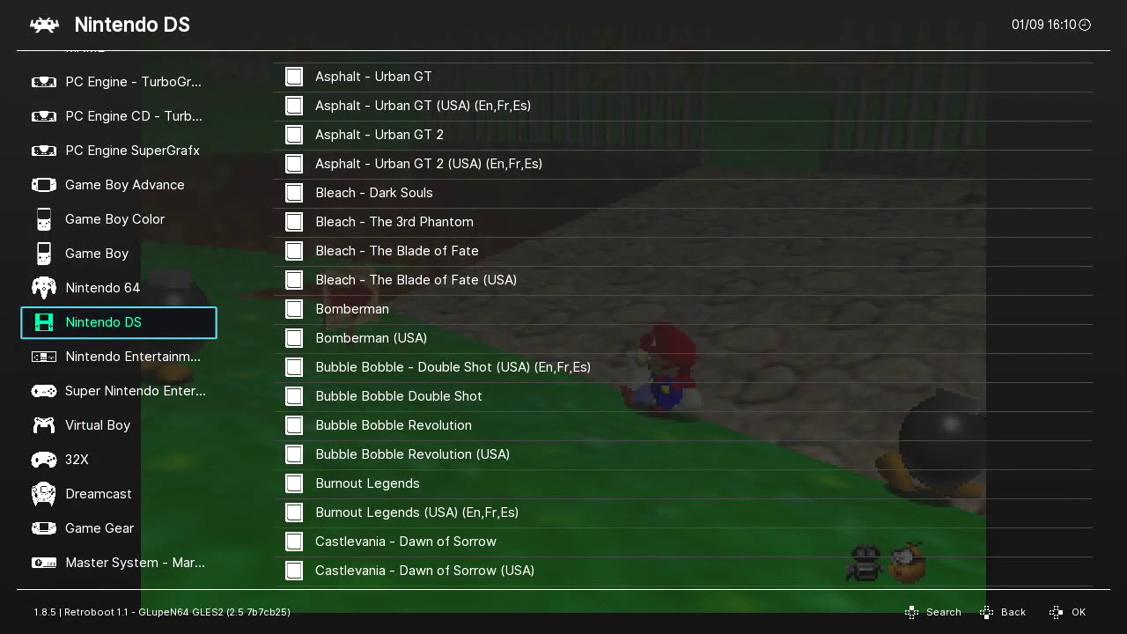
- Continue back through the Nintendo 64, Game Boy, PC Engine and MAME playlists to Arcade Games
{"action": "key", "text": "Up"}
{"action": "key", "text": "Up"}
{"action": "key", "text": "Up"}
{"action": "key", "text": "Up"}
{"action": "key", "text": "Up"}
{"action": "key", "text": "Up"}
{"action": "key", "text": "Up"}
{"action": "key", "text": "Up"}
{"action": "key", "text": "Up"}
{"action": "key", "text": "Up"}
{"action": "key", "text": "Up"}
{"action": "key", "text": "Up"}
{"action": "key", "text": "Up"}
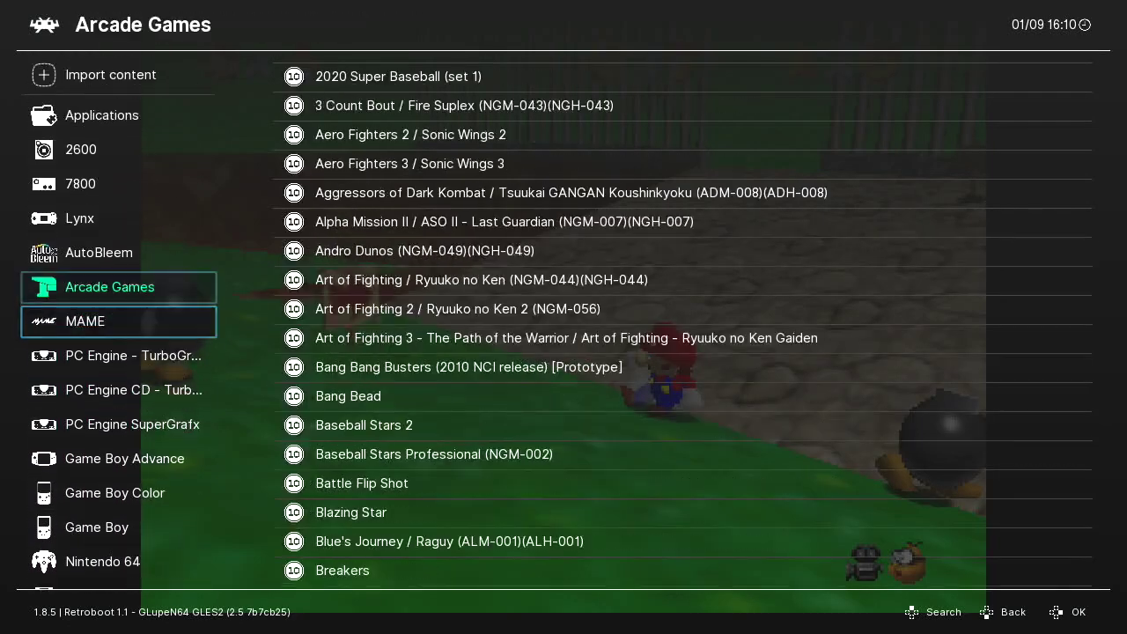
- Go back past the AutoBleem, Lynx, 7800 and 2600 playlists to the Favorites, Main Menu and Settings categories
{"action": "key", "text": "Up"}
{"action": "key", "text": "Up"}
{"action": "key", "text": "Up"}
{"action": "key", "text": "Up"}
{"action": "key", "text": "Up"}
{"action": "key", "text": "Up"}
{"action": "key", "text": "Up"}
{"action": "key", "text": "Up"}
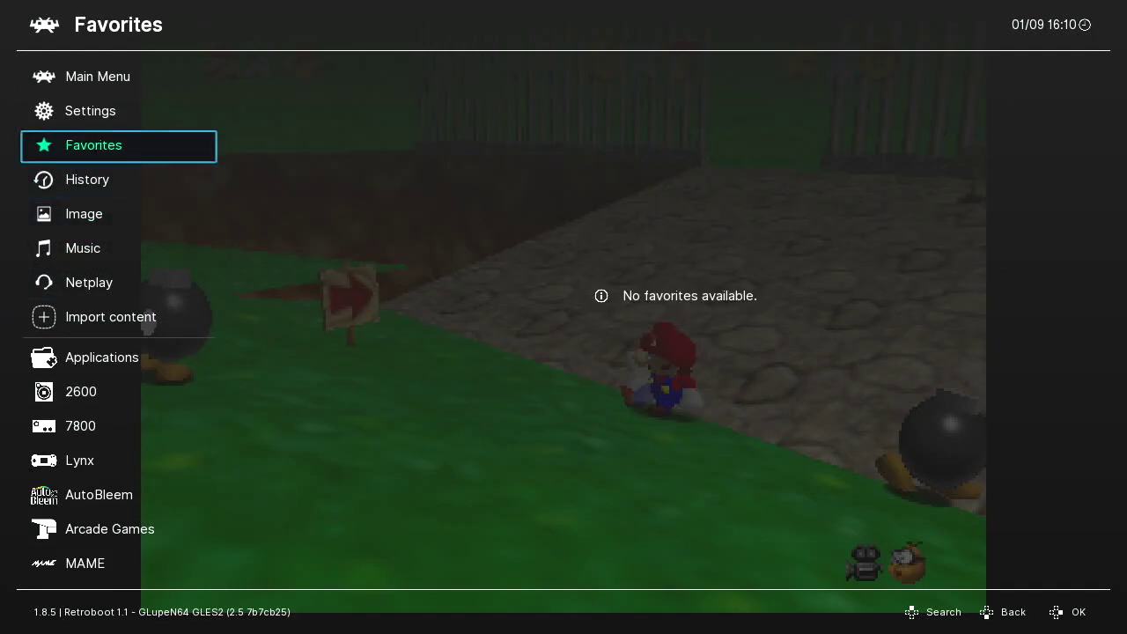
{"action": "key", "text": "Down"}
{"action": "key", "text": "Down"}
{"action": "key", "text": "Up"}
{"action": "key", "text": "Up"}
{"action": "key", "text": "Up"}
{"action": "key", "text": "Down"}
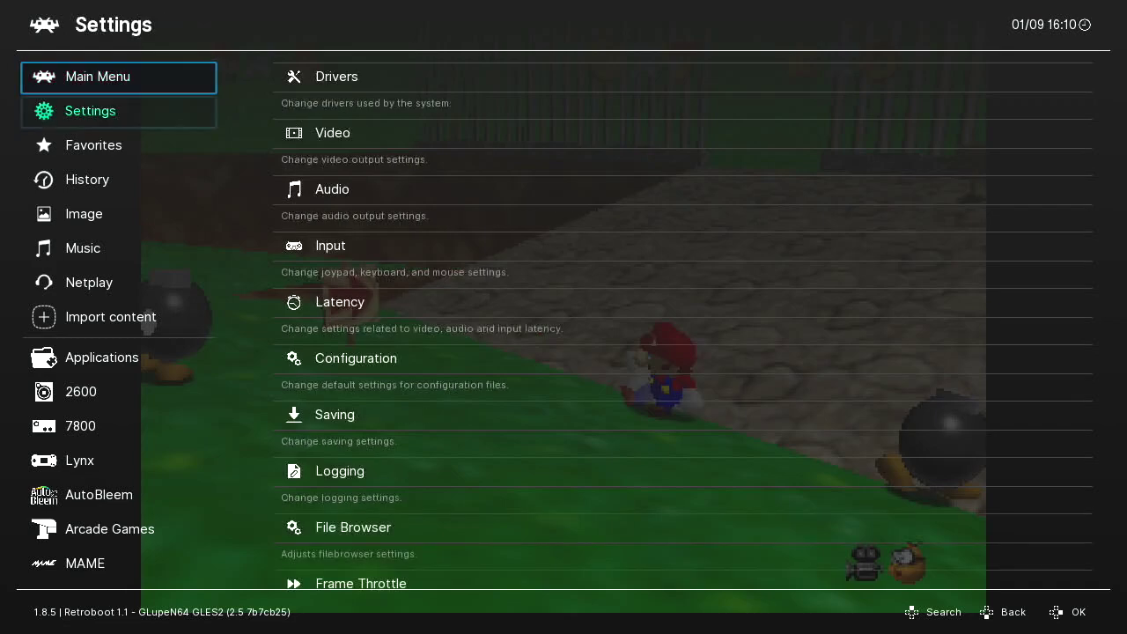
- Look through the Settings categories from Drivers to Playlists and return to the start of the list
{"action": "key", "text": "Right"}
{"action": "key", "text": "Down"}
{"action": "key", "text": "Down"}
{"action": "key", "text": "Down"}
{"action": "key", "text": "Down"}
{"action": "key", "text": "Down"}
{"action": "key", "text": "Down"}
{"action": "key", "text": "Down"}
{"action": "key", "text": "Down"}
{"action": "key", "text": "Down"}
{"action": "key", "text": "Down"}
{"action": "key", "text": "Down"}
{"action": "key", "text": "Down"}
{"action": "key", "text": "Down"}
{"action": "key", "text": "Down"}
{"action": "key", "text": "Down"}
{"action": "key", "text": "Down"}
{"action": "key", "text": "Down"}
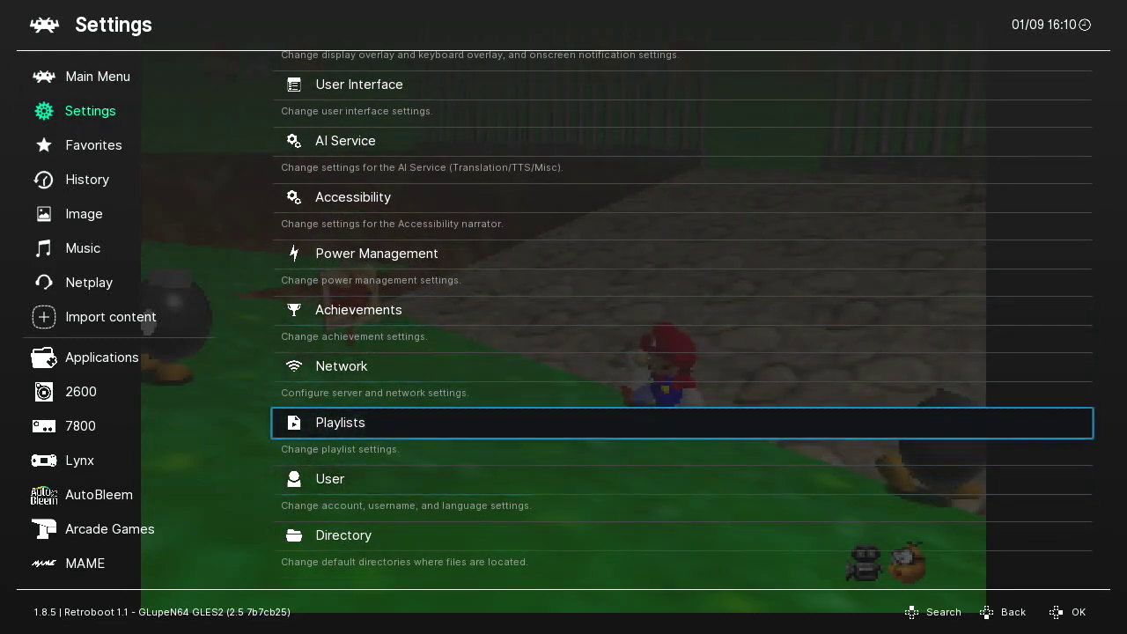
{"action": "key", "text": "Up"}
{"action": "key", "text": "Up"}
{"action": "key", "text": "Up"}
{"action": "key", "text": "Up"}
{"action": "key", "text": "Up"}
{"action": "key", "text": "Up"}
{"action": "key", "text": "Up"}
{"action": "key", "text": "Up"}
{"action": "key", "text": "Up"}
{"action": "key", "text": "Up"}
{"action": "key", "text": "Up"}
{"action": "key", "text": "Up"}
{"action": "key", "text": "Up"}
{"action": "key", "text": "Up"}
{"action": "key", "text": "Up"}
{"action": "key", "text": "Up"}
{"action": "key", "text": "Up"}
- Switch to the Main Menu and look through its entries from Quick Menu to Quit RetroArch
{"action": "key", "text": "Left"}
{"action": "key", "text": "Up"}
{"action": "key", "text": "Right"}
{"action": "key", "text": "Down"}
{"action": "key", "text": "Down"}
{"action": "key", "text": "Down"}
{"action": "key", "text": "Down"}
{"action": "key", "text": "Down"}
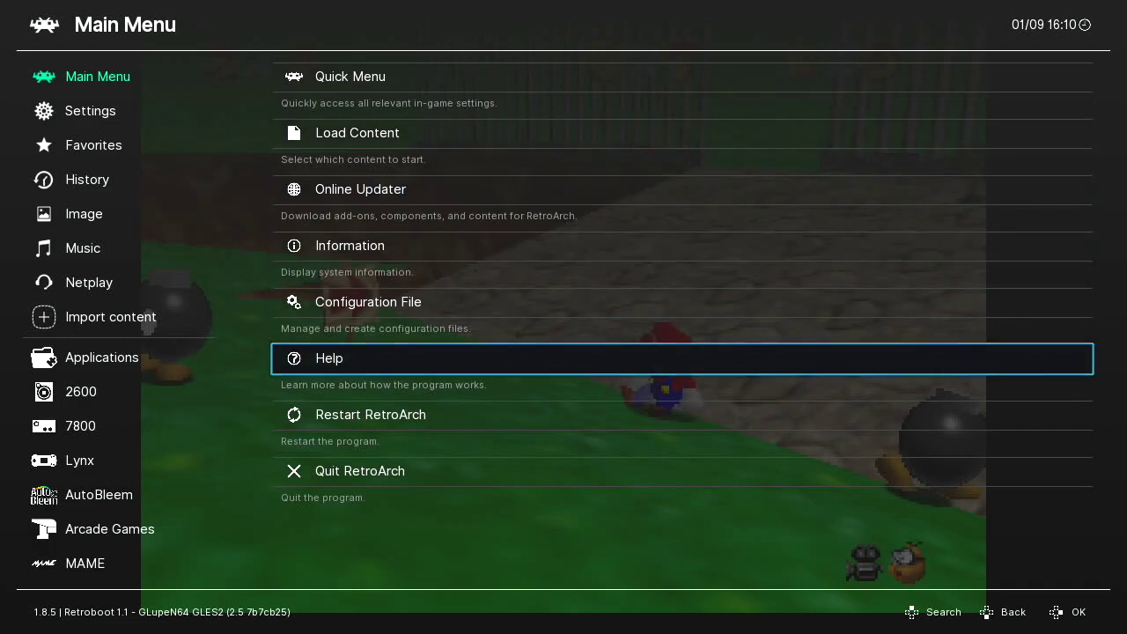
{"action": "key", "text": "Down"}
{"action": "key", "text": "Down"}
{"action": "key", "text": "Up"}
{"action": "key", "text": "Up"}
{"action": "key", "text": "Up"}
{"action": "key", "text": "Up"}
{"action": "key", "text": "Up"}
{"action": "key", "text": "Up"}
{"action": "key", "text": "Up"}
{"action": "key", "text": "Down"}
{"action": "key", "text": "Down"}
{"action": "key", "text": "Down"}
{"action": "key", "text": "Down"}
{"action": "key", "text": "Down"}
{"action": "key", "text": "Down"}
{"action": "key", "text": "Down"}
{"action": "key", "text": "Up"}
{"action": "key", "text": "Up"}
{"action": "key", "text": "Up"}
{"action": "key", "text": "Up"}
{"action": "key", "text": "Up"}
{"action": "key", "text": "Up"}
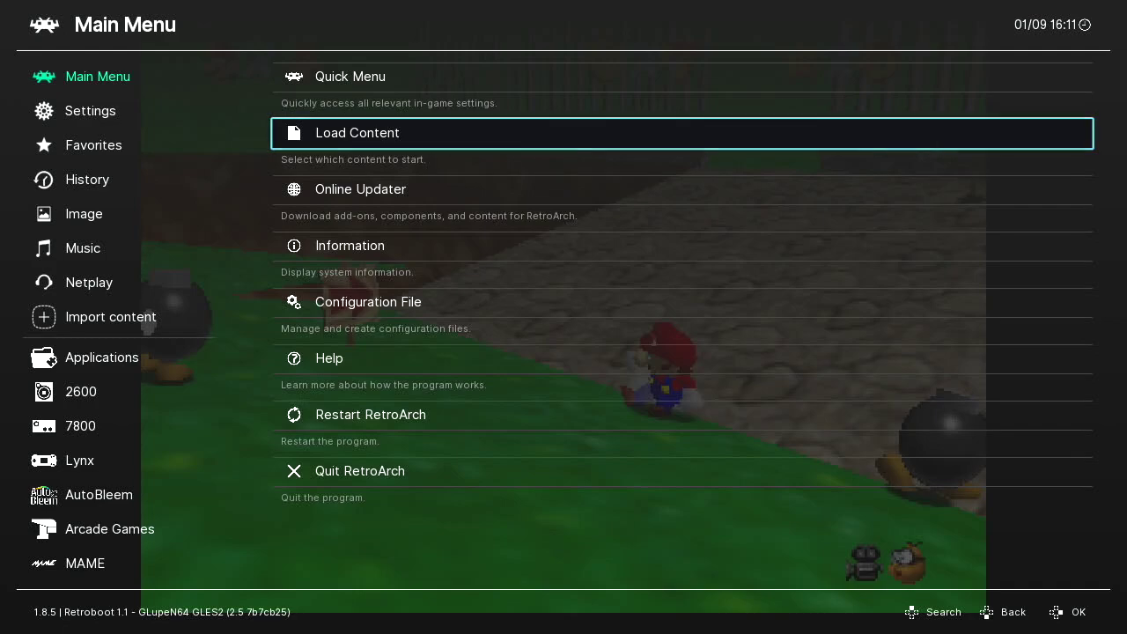
{"action": "key", "text": "Down"}
{"action": "key", "text": "Down"}
{"action": "key", "text": "Up"}
{"action": "key", "text": "Up"}
{"action": "key", "text": "Up"}
{"action": "key", "text": "Down"}
{"action": "key", "text": "Down"}
{"action": "key", "text": "Down"}
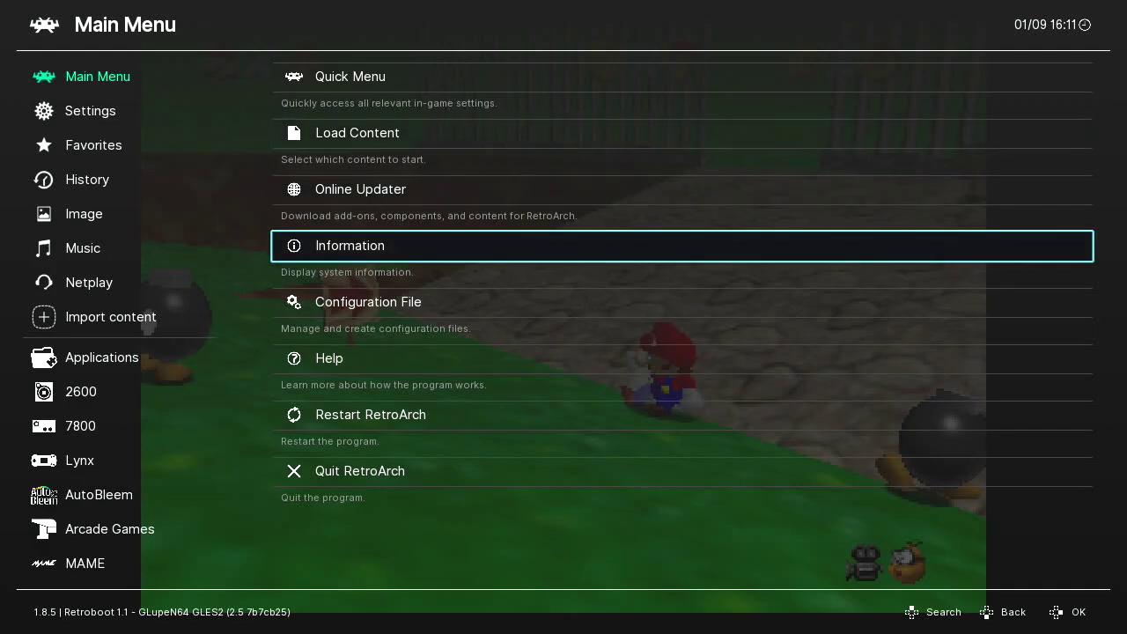
{"action": "key", "text": "Up"}
{"action": "key", "text": "Up"}
{"action": "key", "text": "Up"}
{"action": "key", "text": "Down"}
{"action": "key", "text": "Down"}
{"action": "key", "text": "Down"}
{"action": "key", "text": "Down"}
{"action": "key", "text": "Down"}
{"action": "key", "text": "Down"}
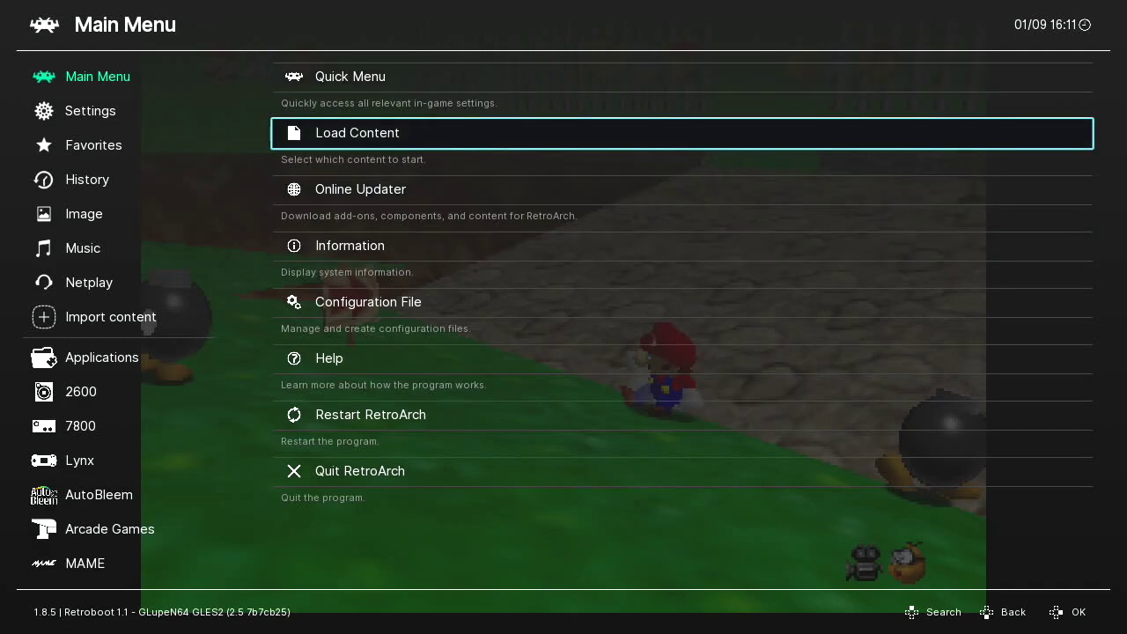
{"action": "key", "text": "Up"}
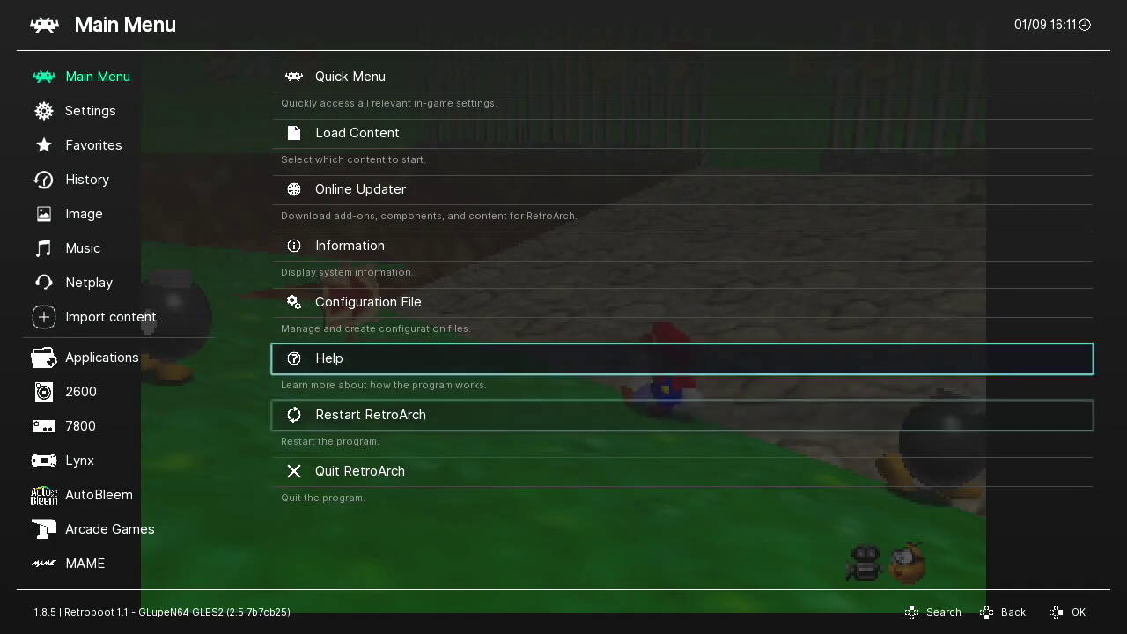
{"action": "key", "text": "Down"}
{"action": "key", "text": "Down"}
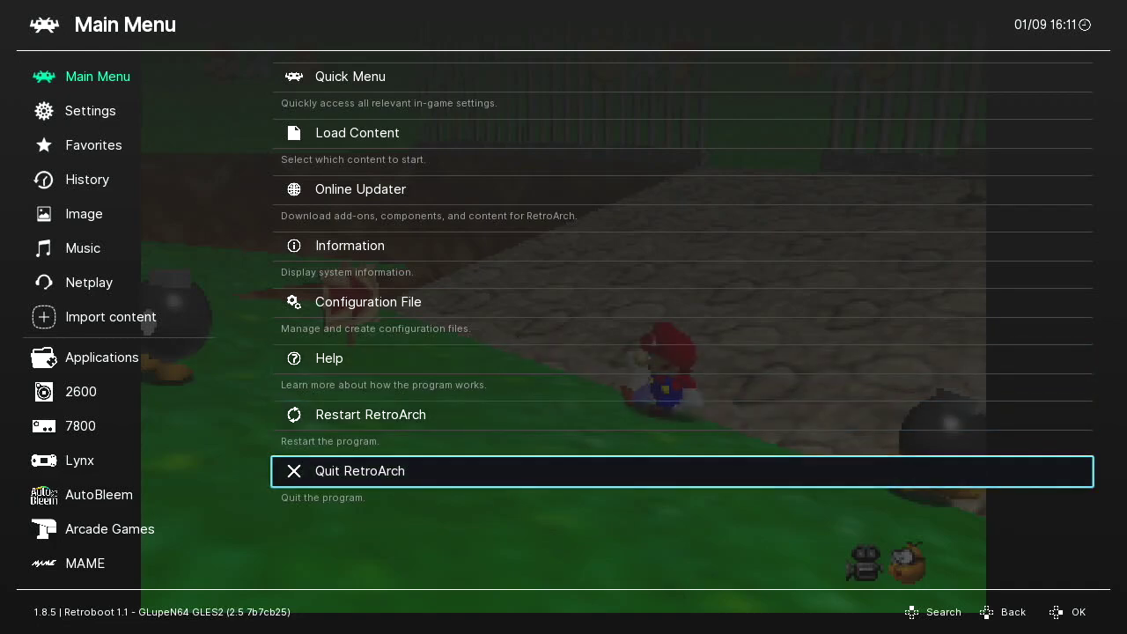
- Quit RetroArch and return to the Nintendo 64 game list in EmulationStation
{"action": "key", "text": "Left"}
{"action": "key", "text": "Right"}
{"action": "key", "text": "Down"}
{"action": "key", "text": "Down"}
{"action": "key", "text": "Down"}
{"action": "key", "text": "Down"}
{"action": "key", "text": "Down"}
{"action": "key", "text": "Down"}
{"action": "key", "text": "Down"}
{"action": "key", "text": "Down"}
{"action": "key", "text": "Return"}
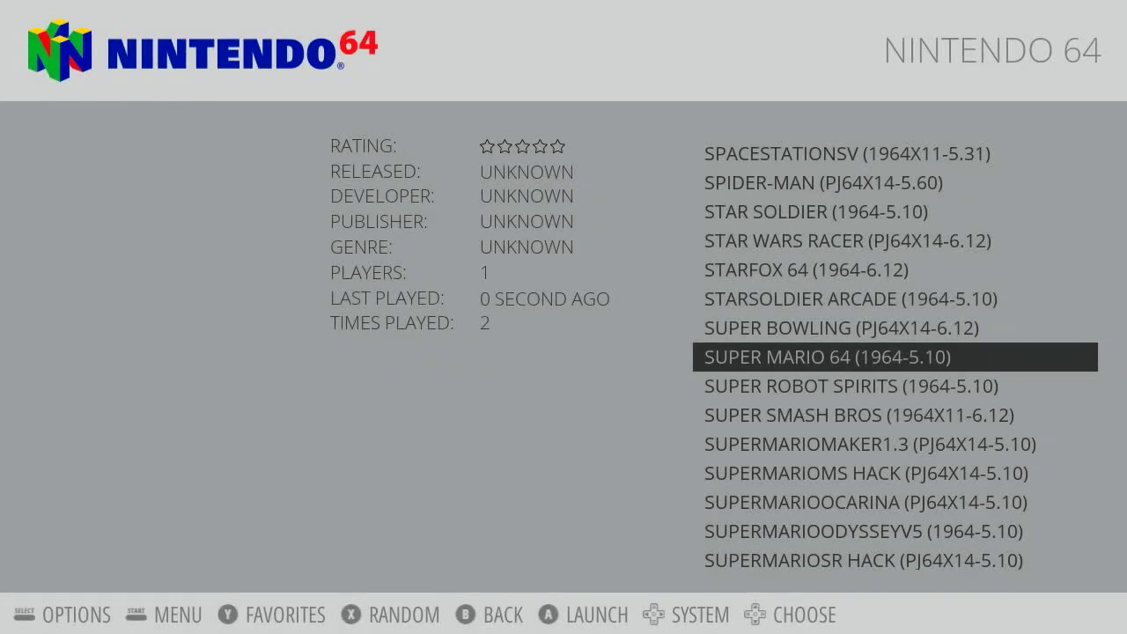
- Leave the Nintendo 64 game list and go to the Virtual Boy system
{"action": "key", "text": "Down"}
{"action": "key", "text": "Down"}
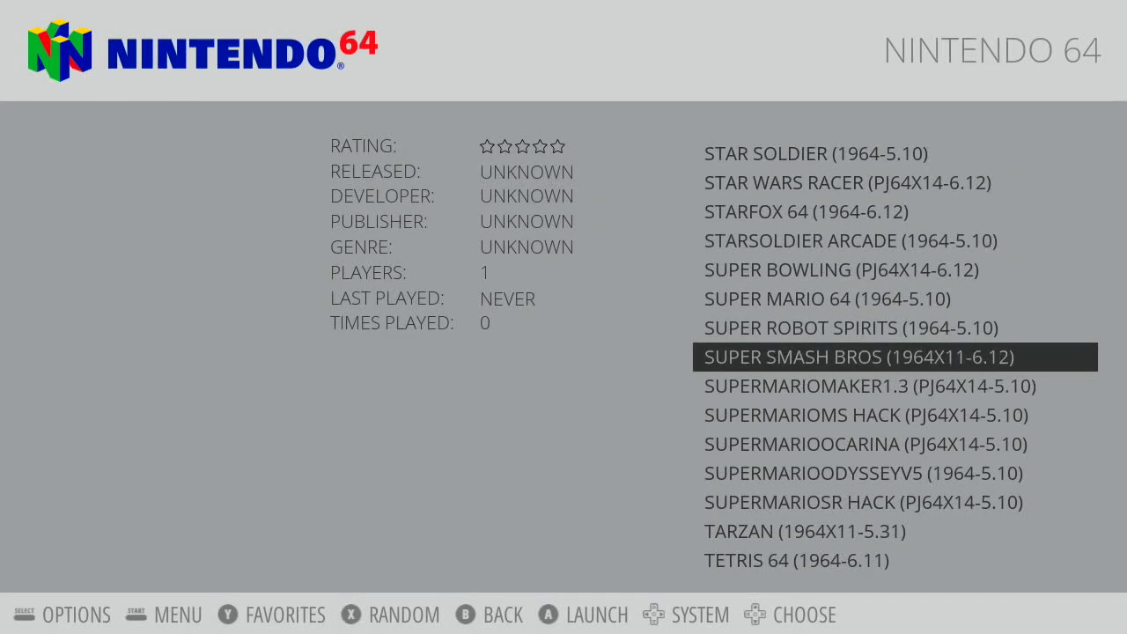
{"action": "key", "text": "Escape"}
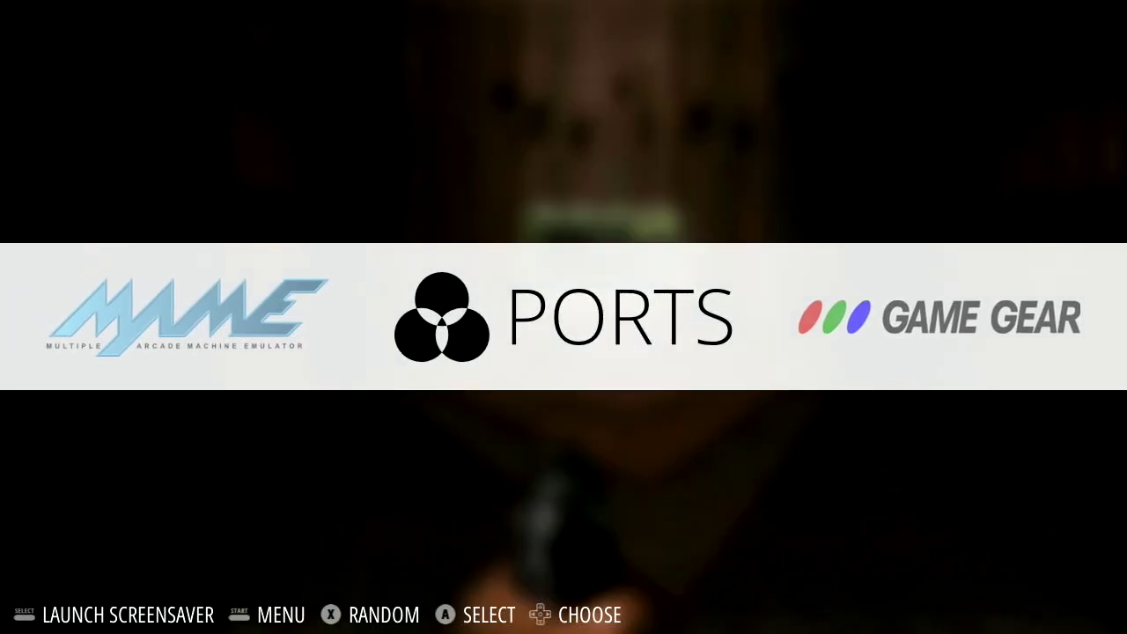
{"action": "key", "text": "Left"}
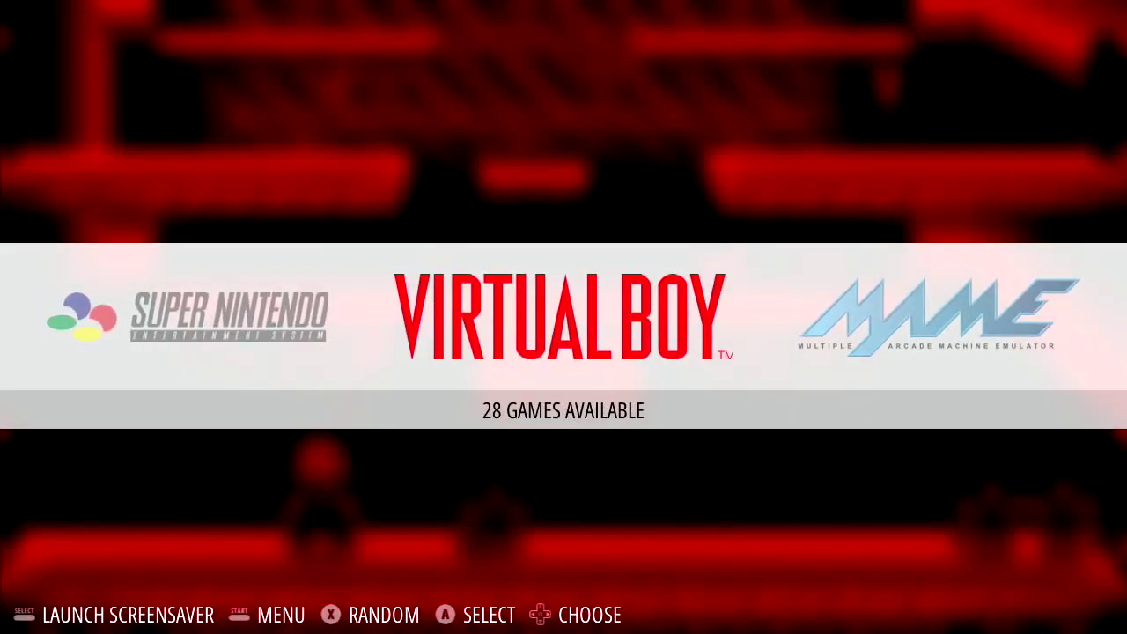
- Start the Configure Input procedure from the EmulationStation main menu and begin configuring Gamepad 1
{"action": "key", "text": "Return"}
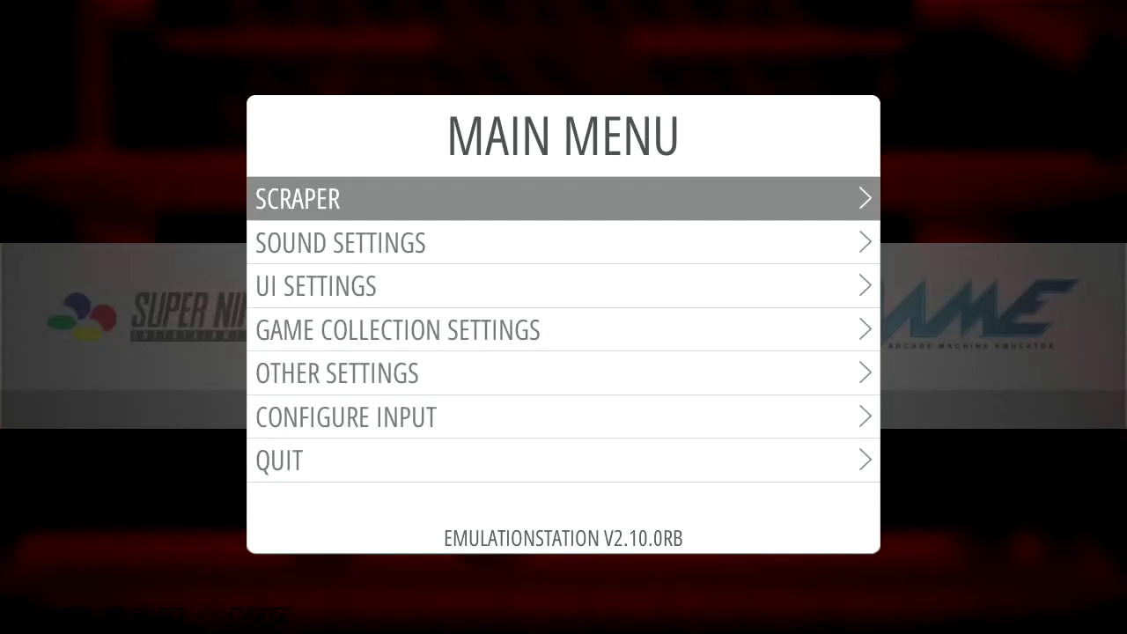
{"action": "key", "text": "Down"}
{"action": "key", "text": "Down"}
{"action": "key", "text": "Down"}
{"action": "key", "text": "Up"}
{"action": "key", "text": "Down"}
{"action": "key", "text": "Up"}
{"action": "key", "text": "Down"}
{"action": "key", "text": "Down"}
{"action": "key", "text": "Down"}
{"action": "key", "text": "Return"}
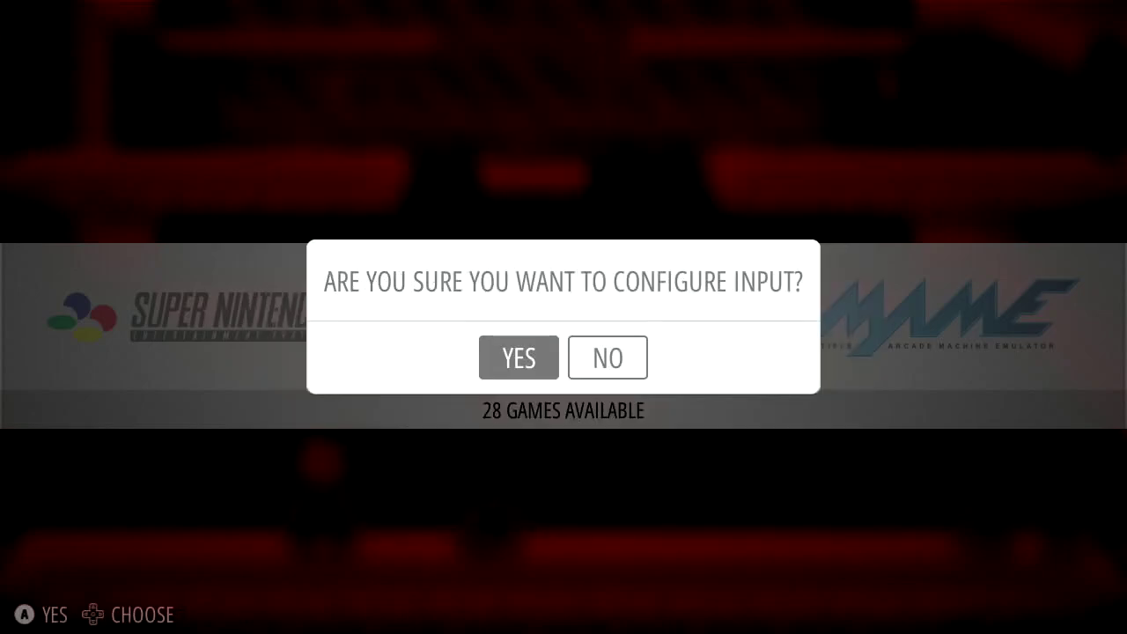
{"action": "key", "text": "Right"}
{"action": "key", "text": "Left"}
{"action": "key", "text": "Return"}
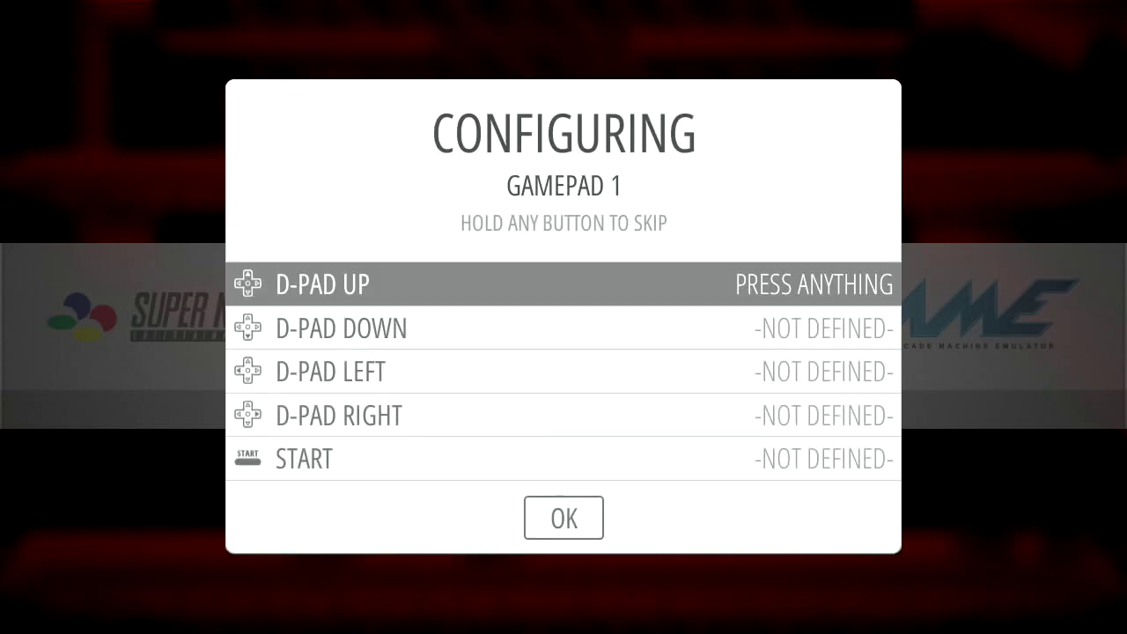
- Map Gamepad 1's D-pad directions to the matching Hat 0 directions, Start to Button 7 and Select to Button 6
{"action": "key", "text": "Up"}
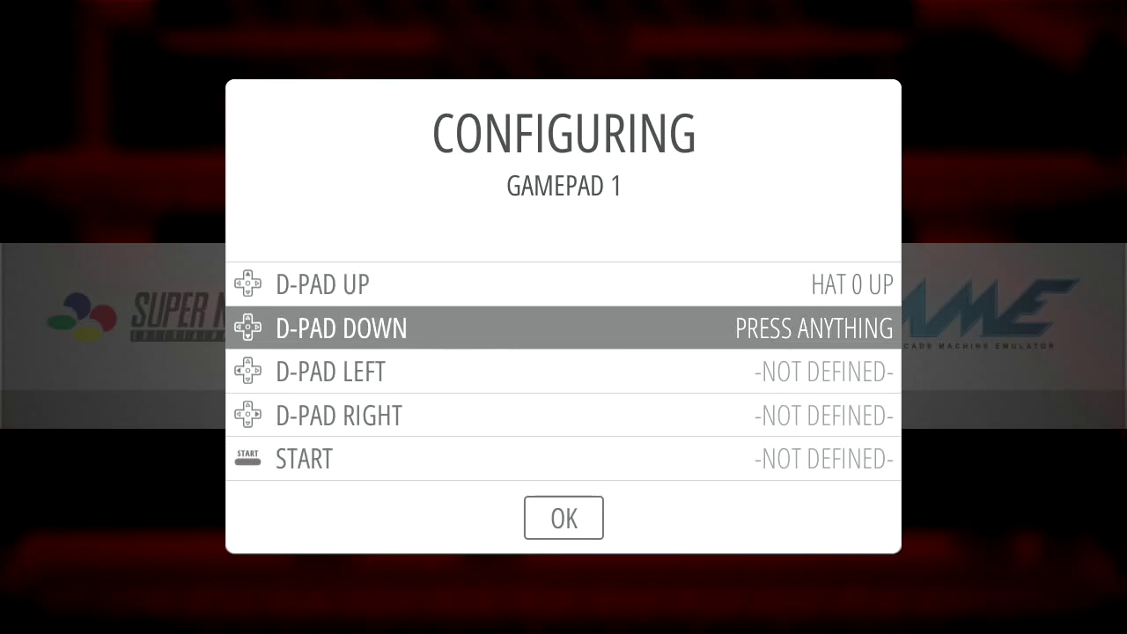
{"action": "key", "text": "Down"}
{"action": "key", "text": "Left"}
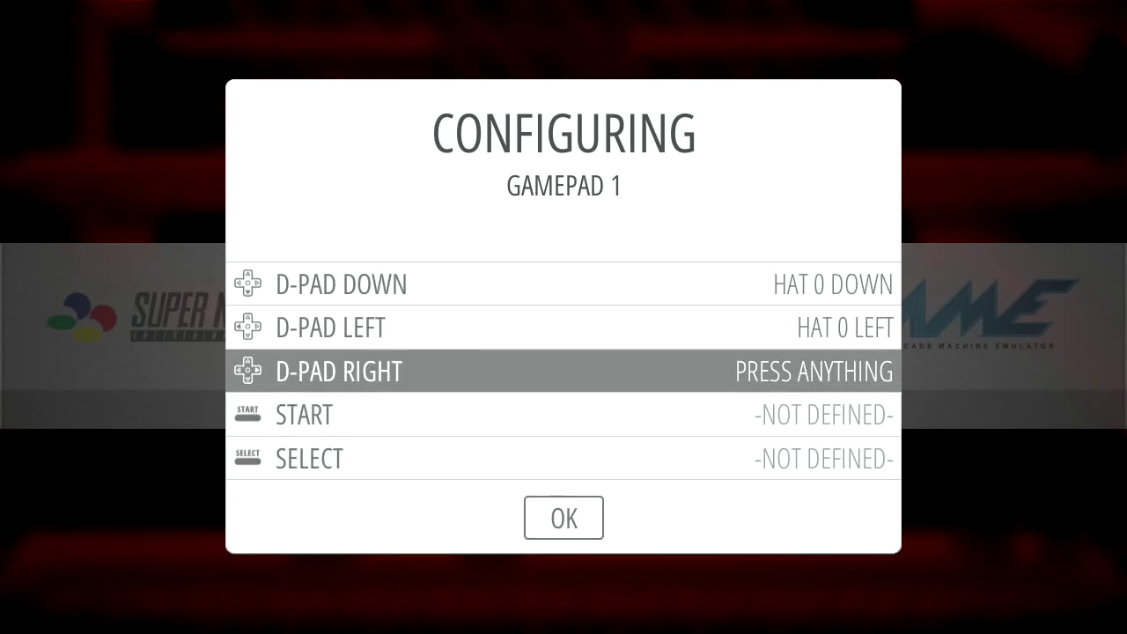
{"action": "key", "text": "Right"}
{"action": "key", "text": "Return"}
{"action": "key", "text": "shift"}
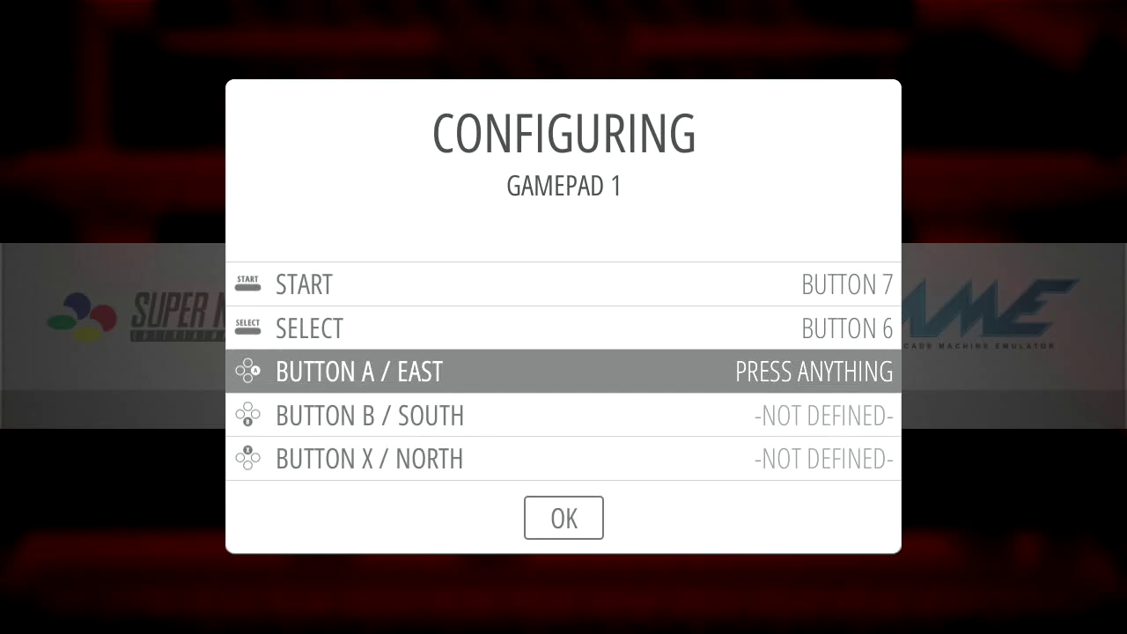
- Map A to Button 0, B to Button 1, X to its own button, Y to Button 3, and the left and right shoulders to Buttons 4 and 5
{"action": "key", "text": "a"}
{"action": "key", "text": "b"}
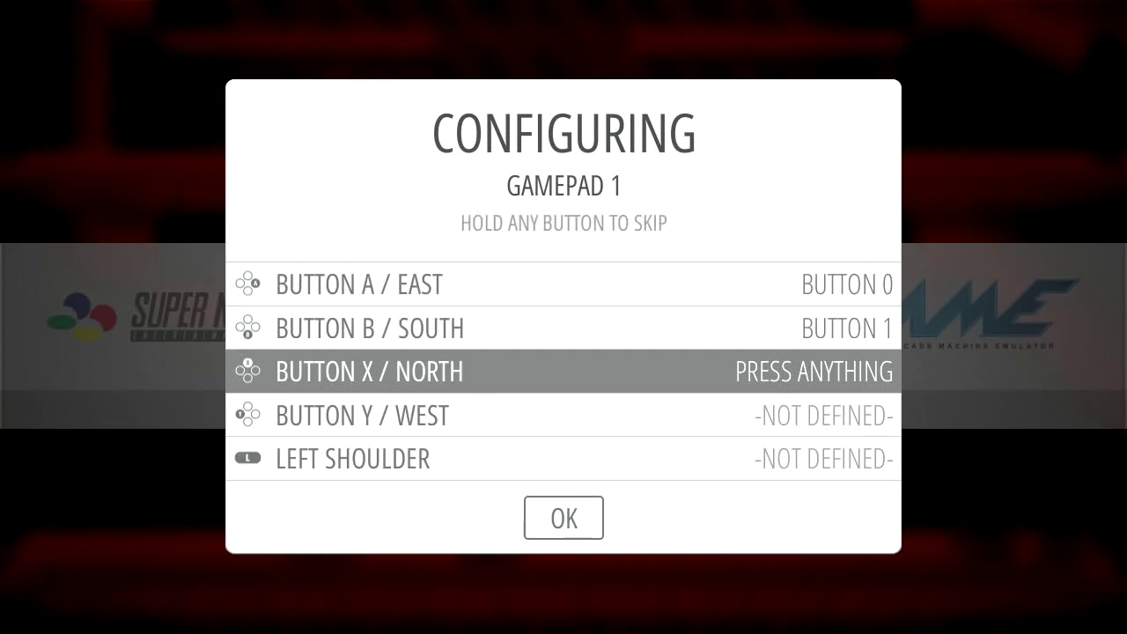
{"action": "key", "text": "x"}
{"action": "key", "text": "y"}
{"action": "key", "text": "l"}
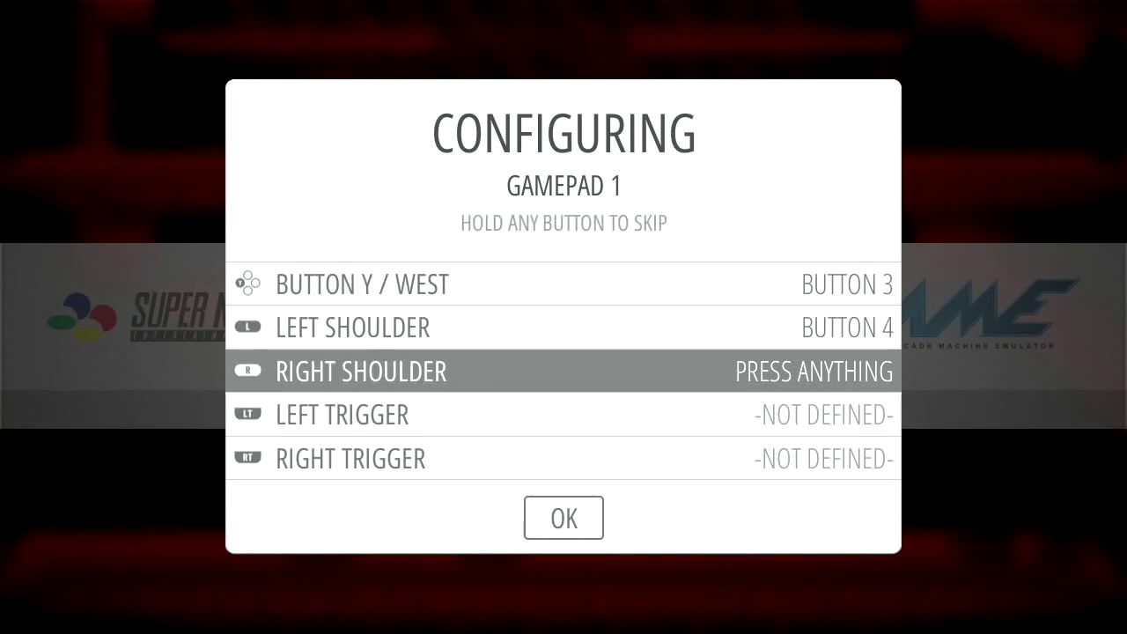
{"action": "key", "text": "r"}
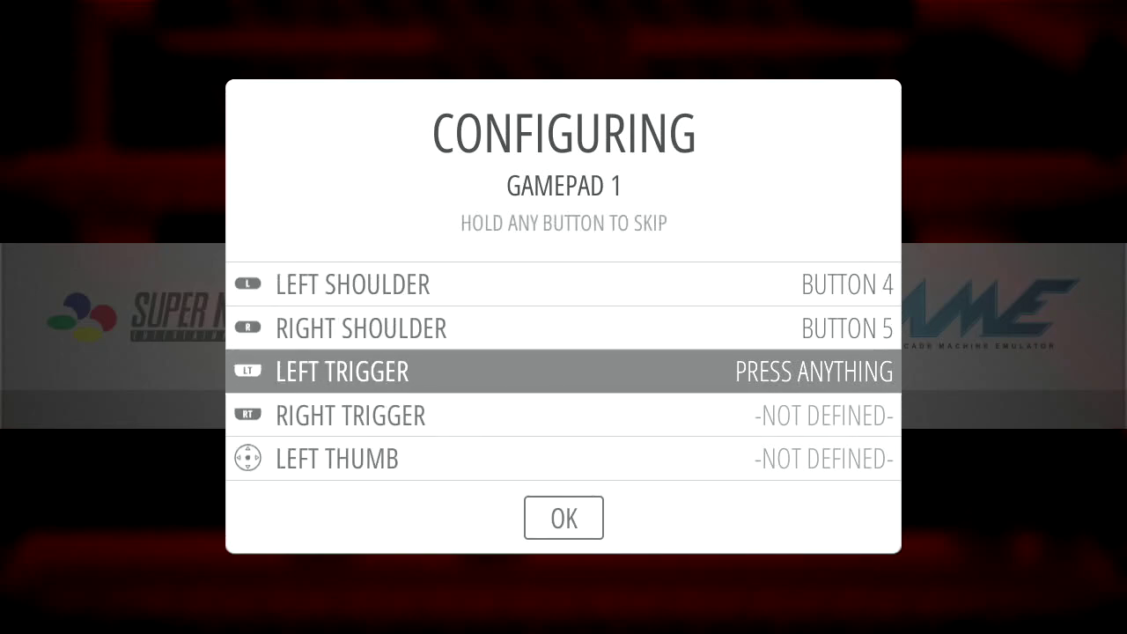
- Map the left trigger to Axis 2+, the right trigger to Axis 5+, and the left and right thumb presses, with right thumb as Button 10
{"action": "key", "text": "z"}
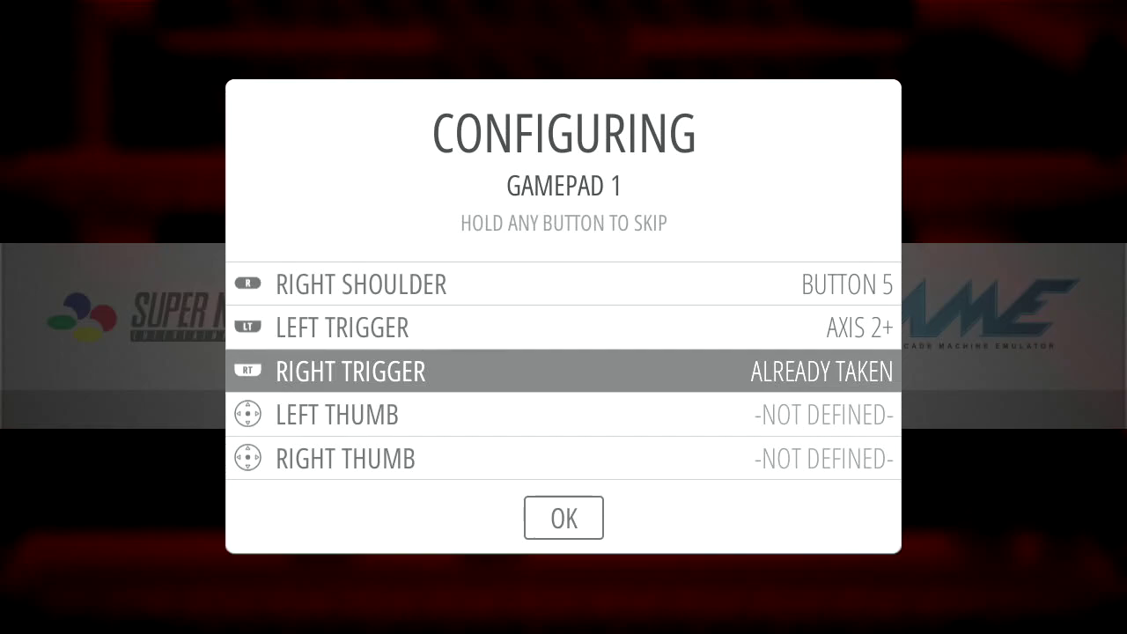
{"action": "key", "text": "x"}
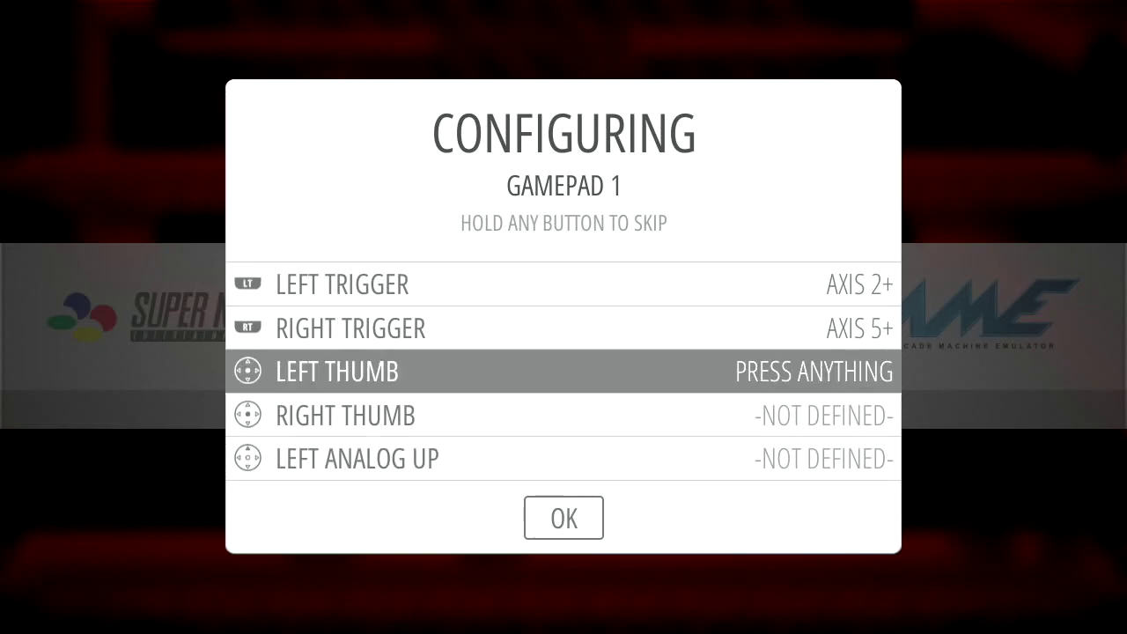
{"action": "key", "text": "c"}
{"action": "key", "text": "v"}
- Map all left and right analog directions, with left up as Axis 1-, right up/down as Axis 4-/4+ and right left/right as Axis 3-/3+
{"action": "key", "text": "b"}
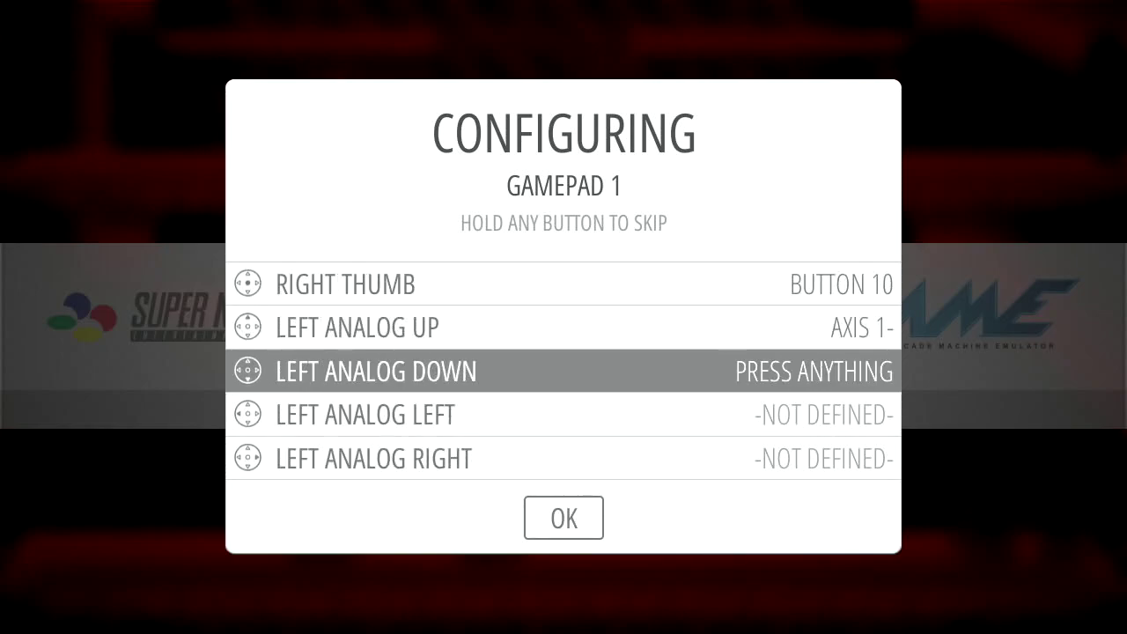
{"action": "key", "text": "n"}
{"action": "key", "text": "m"}
{"action": "key", "text": "comma"}
{"action": "key", "text": "period"}
{"action": "key", "text": "slash"}
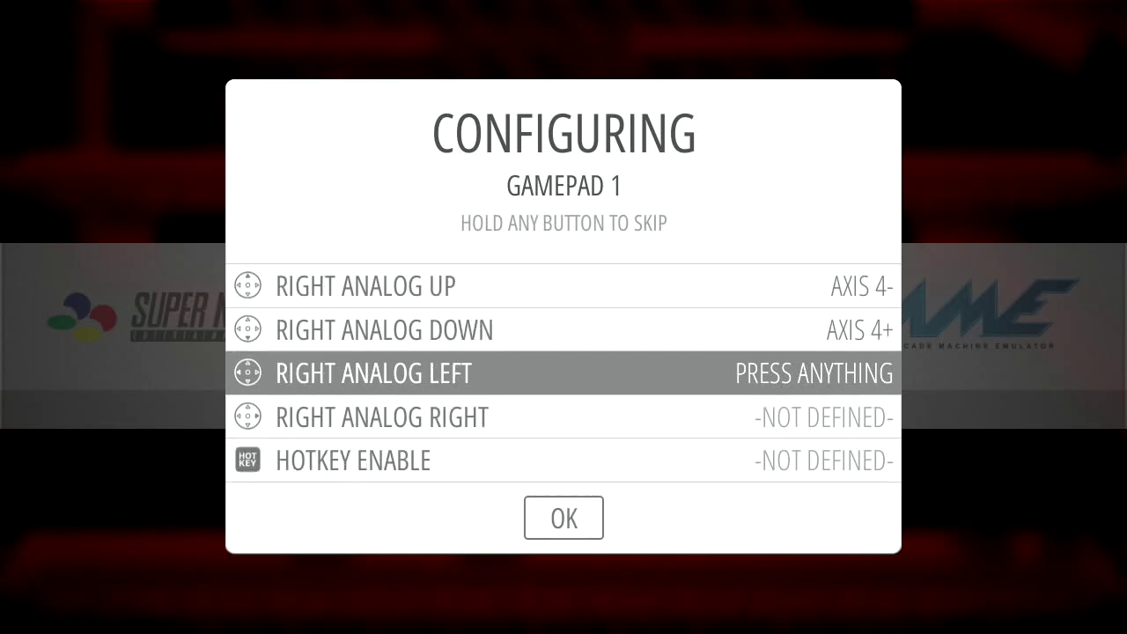
{"action": "key", "text": "semicolon"}
{"action": "key", "text": "apostrophe"}
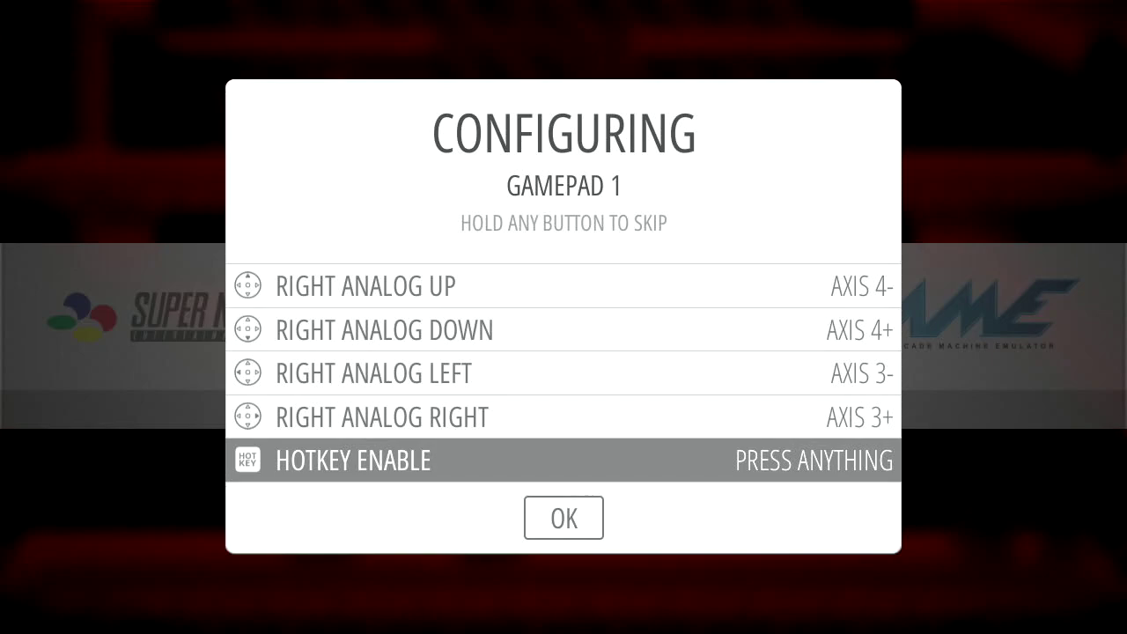
- Map Hotkey Enable to Button 8, accept the Gamepad 1 configuration and close the main menu
{"action": "key", "text": "x"}
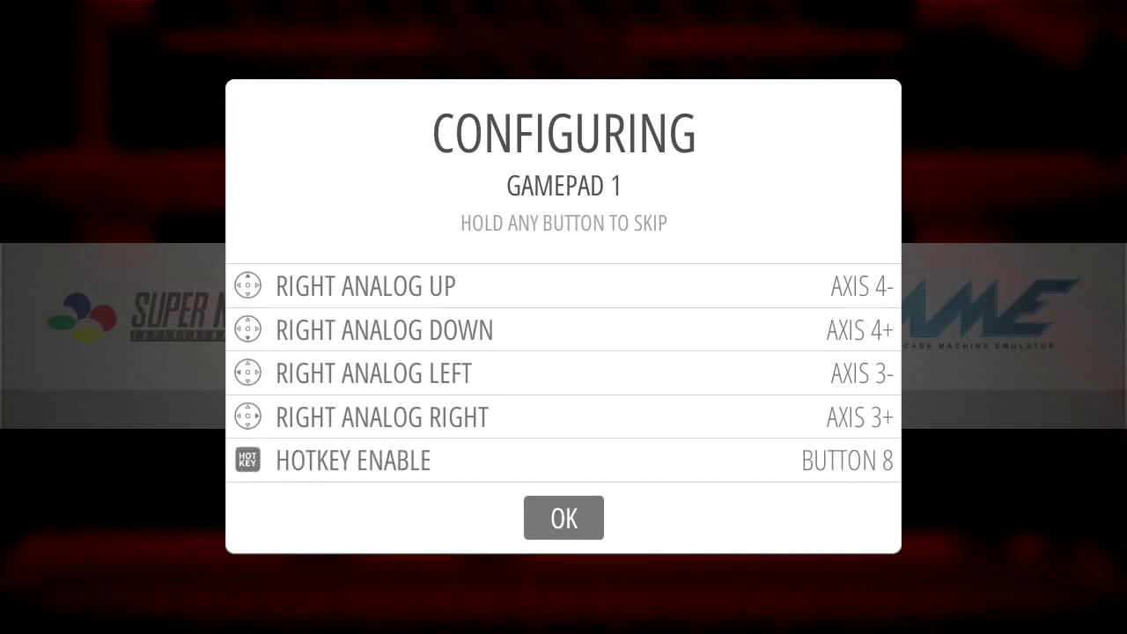
{"action": "key", "text": "Return"}
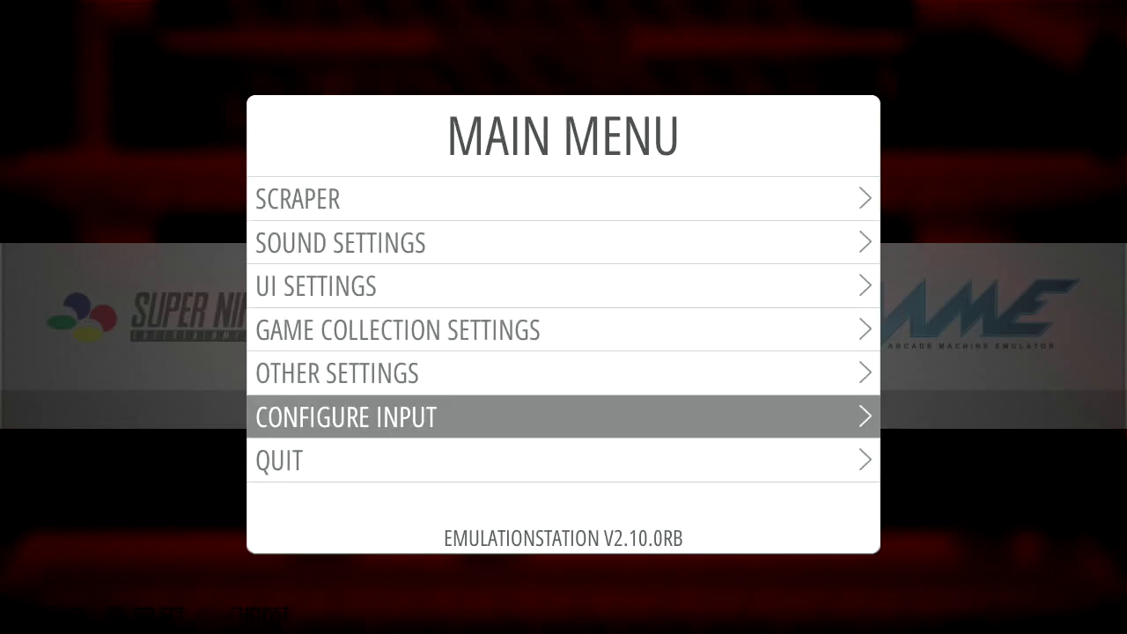
{"action": "key", "text": "Escape"}
- Go to the Ports system, look through its game list and return to the system selection
{"action": "key", "text": "Right"}
{"action": "key", "text": "Left"}
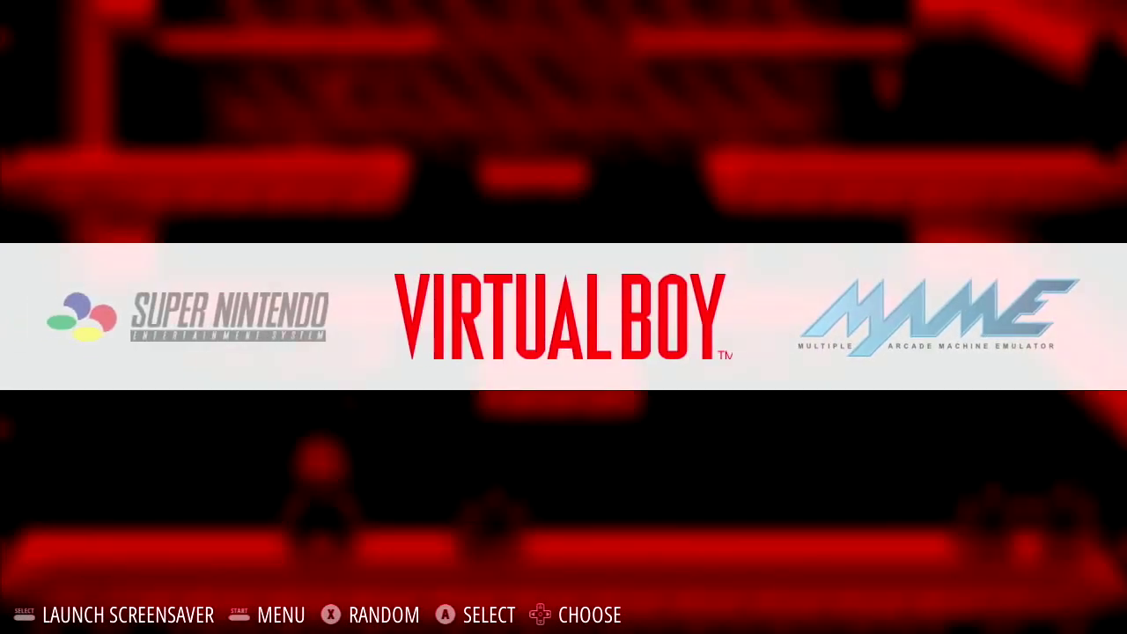
{"action": "key", "text": "Right"}
{"action": "key", "text": "Right"}
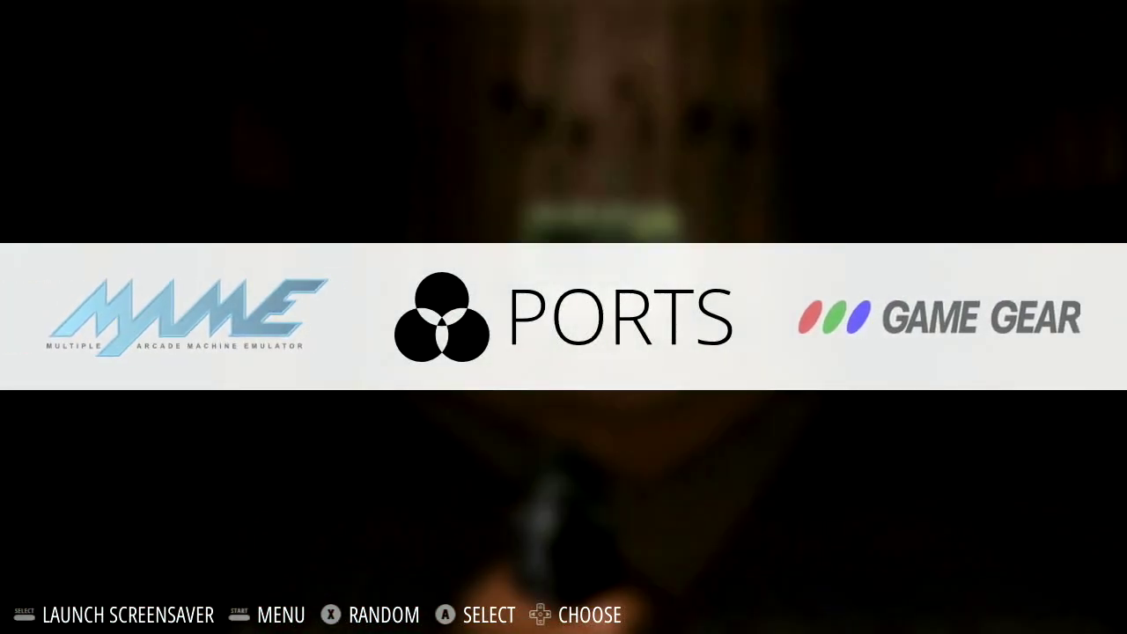
{"action": "key", "text": "Return"}
{"action": "key", "text": "Down"}
{"action": "key", "text": "Down"}
{"action": "key", "text": "Down"}
{"action": "key", "text": "Down"}
{"action": "key", "text": "Escape"}
- Browse the system selection from Ports past Game Gear and Nintendo DS to the Nintendo Entertainment System
{"action": "key", "text": "Right"}
{"action": "key", "text": "Right"}
{"action": "key", "text": "Left"}
{"action": "key", "text": "Right"}
{"action": "key", "text": "Right"}
{"action": "key", "text": "Right"}
{"action": "key", "text": "Right"}
{"action": "key", "text": "Right"}
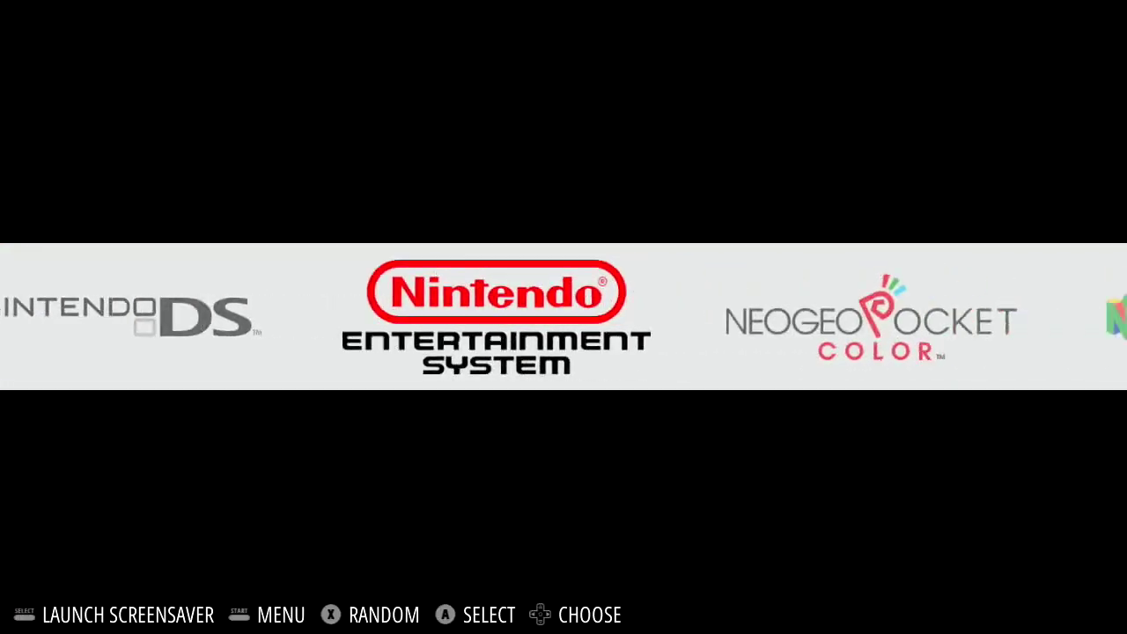